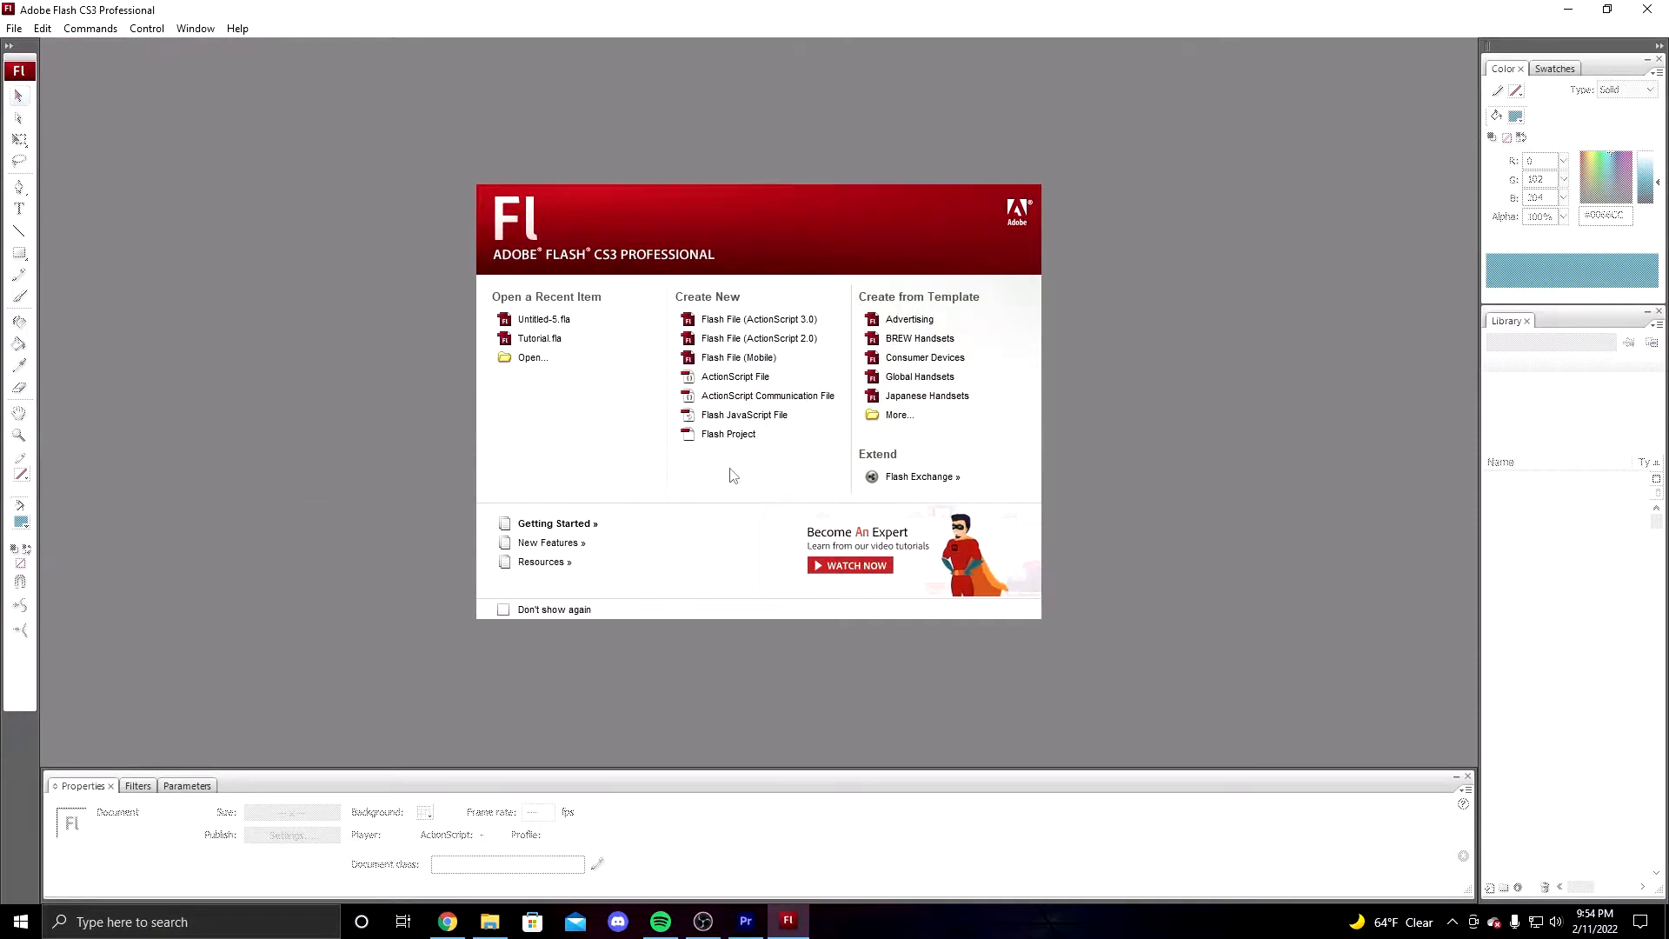
- Open the recent file Tutorial.fla and preview its finished running animation as a test movie
left_click(556, 338)
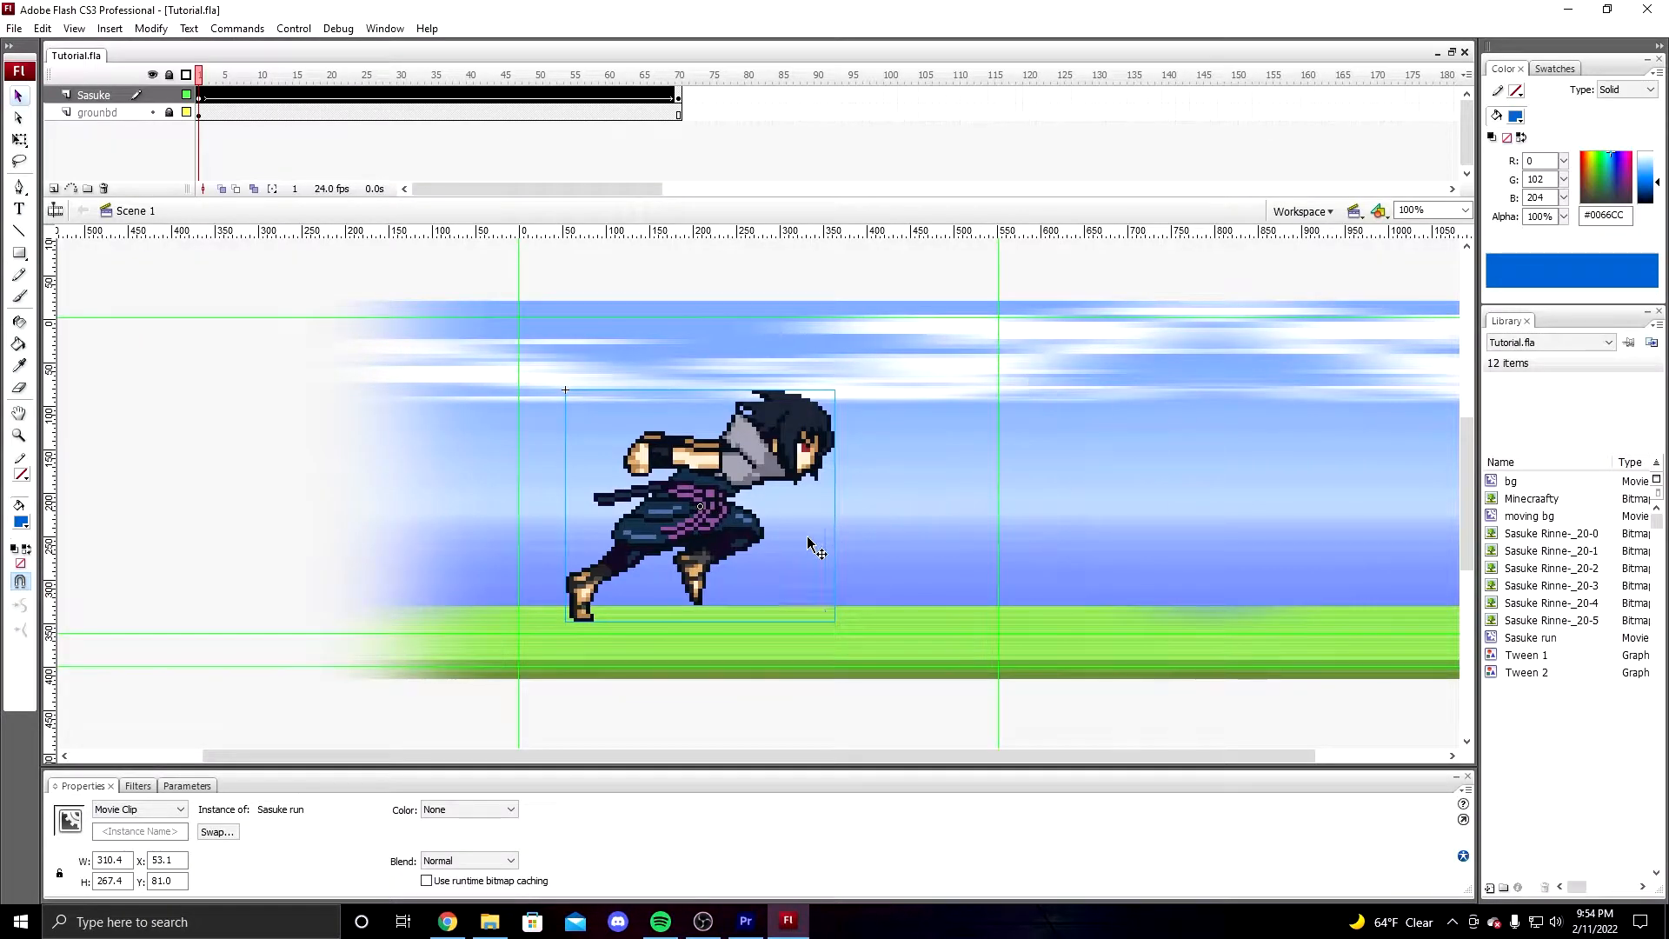
key("ctrl+Return")
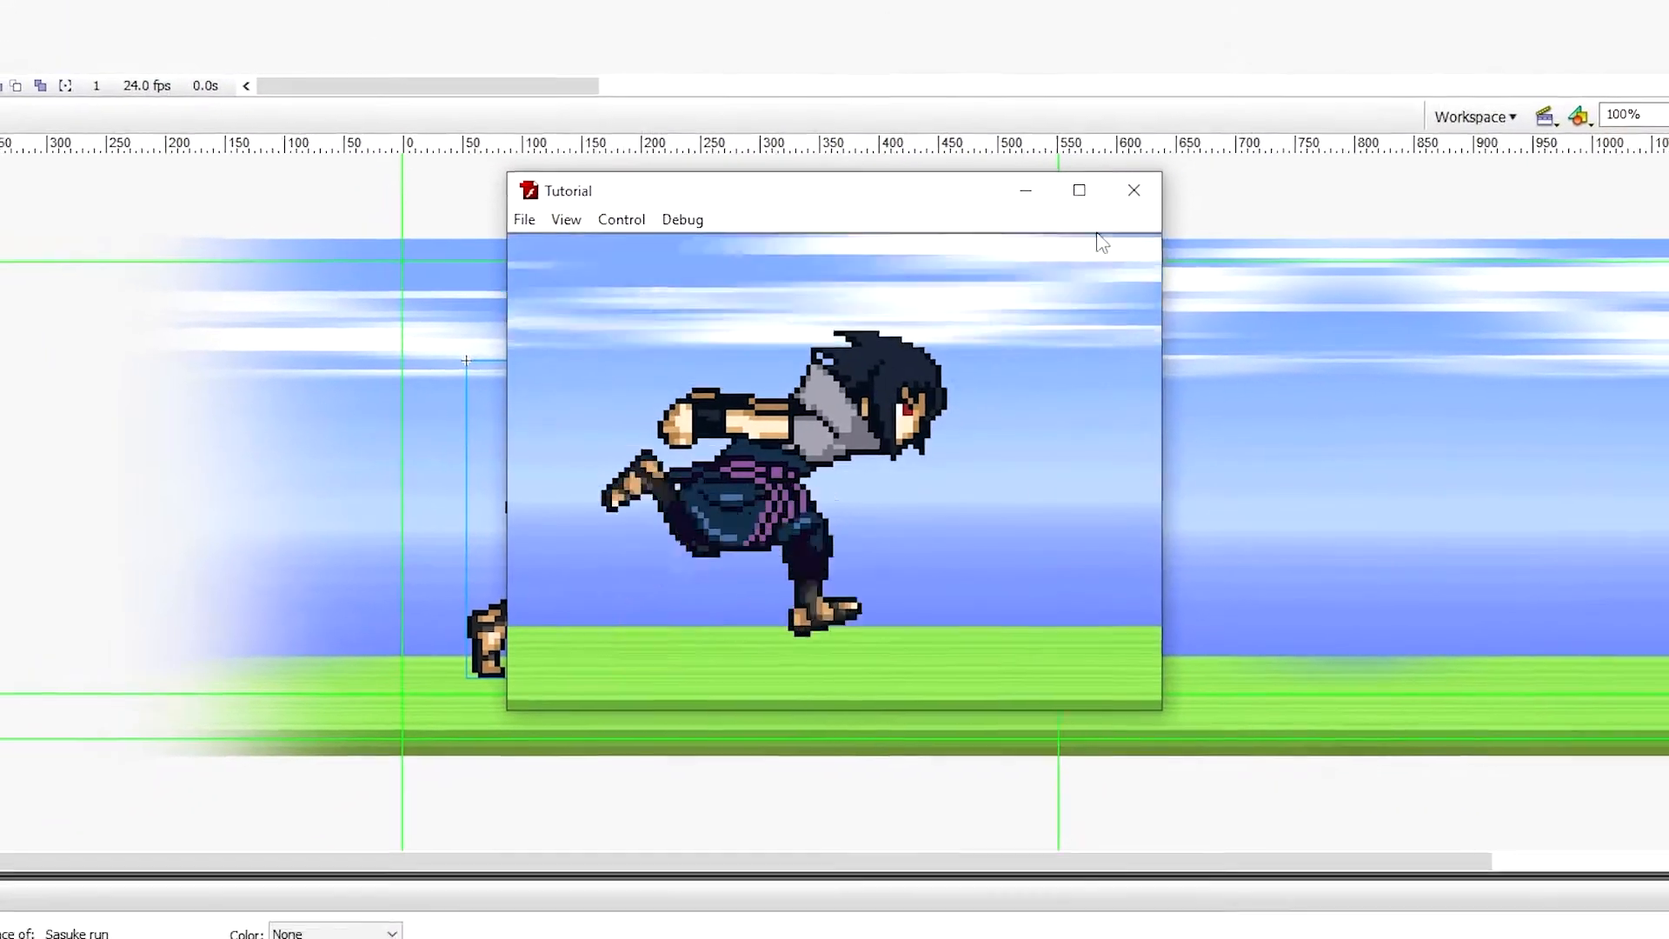
left_click(1185, 143)
- Create a new Flash File (ActionScript 2.0) document
left_click(14, 29)
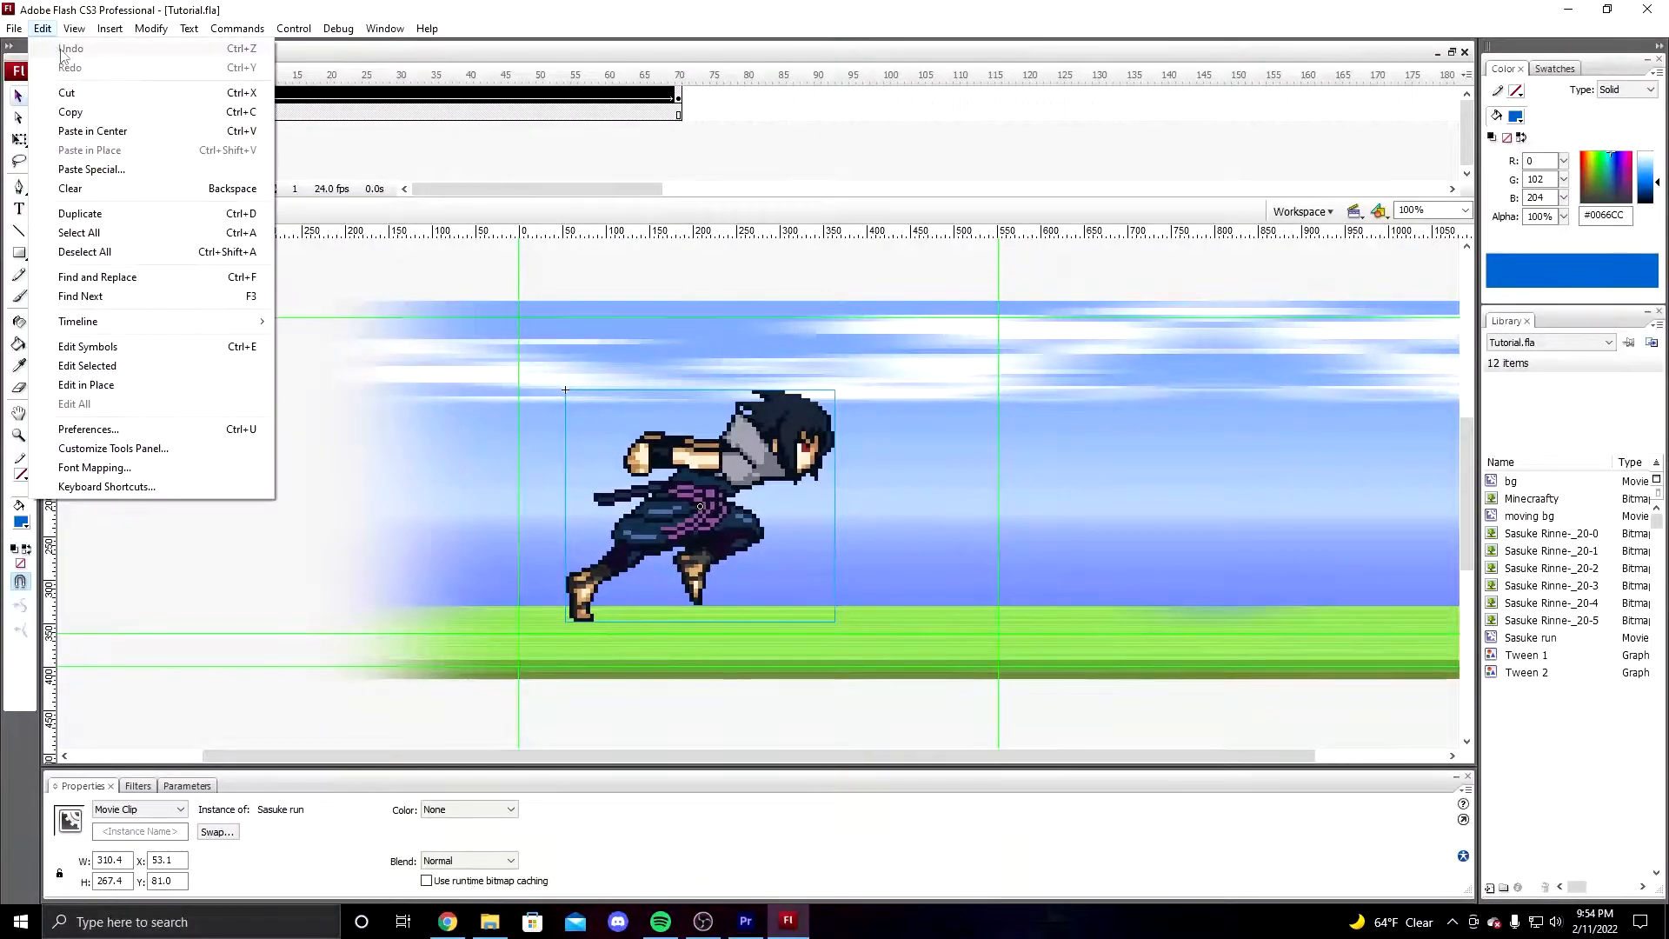
left_click(33, 45)
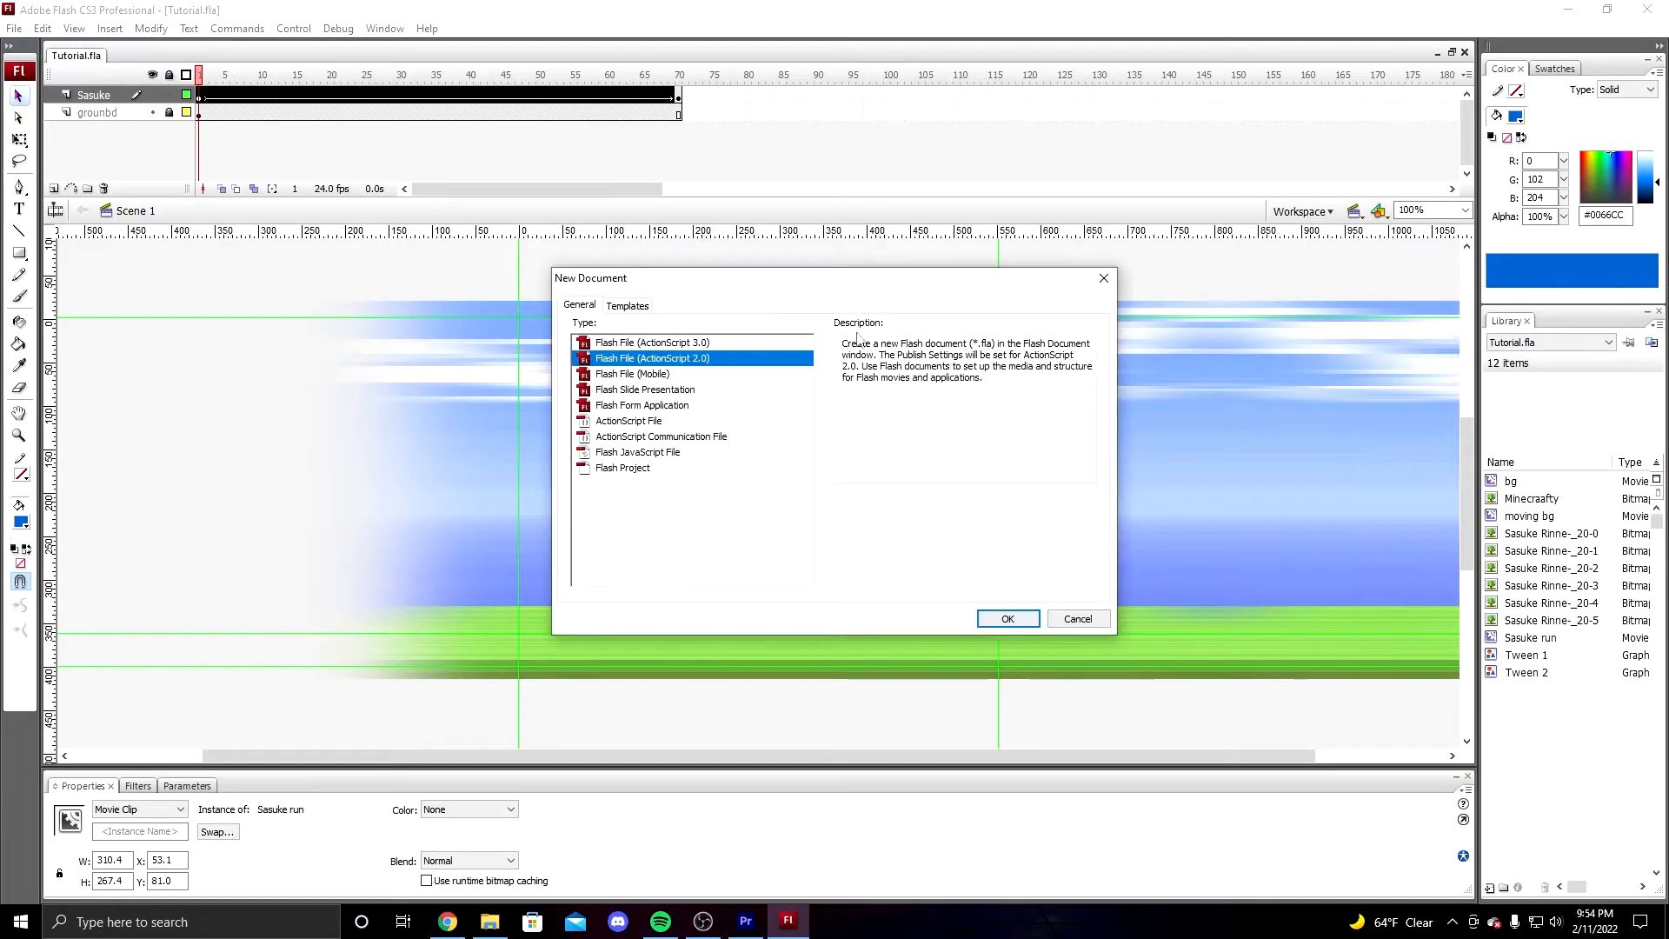
left_click(981, 616)
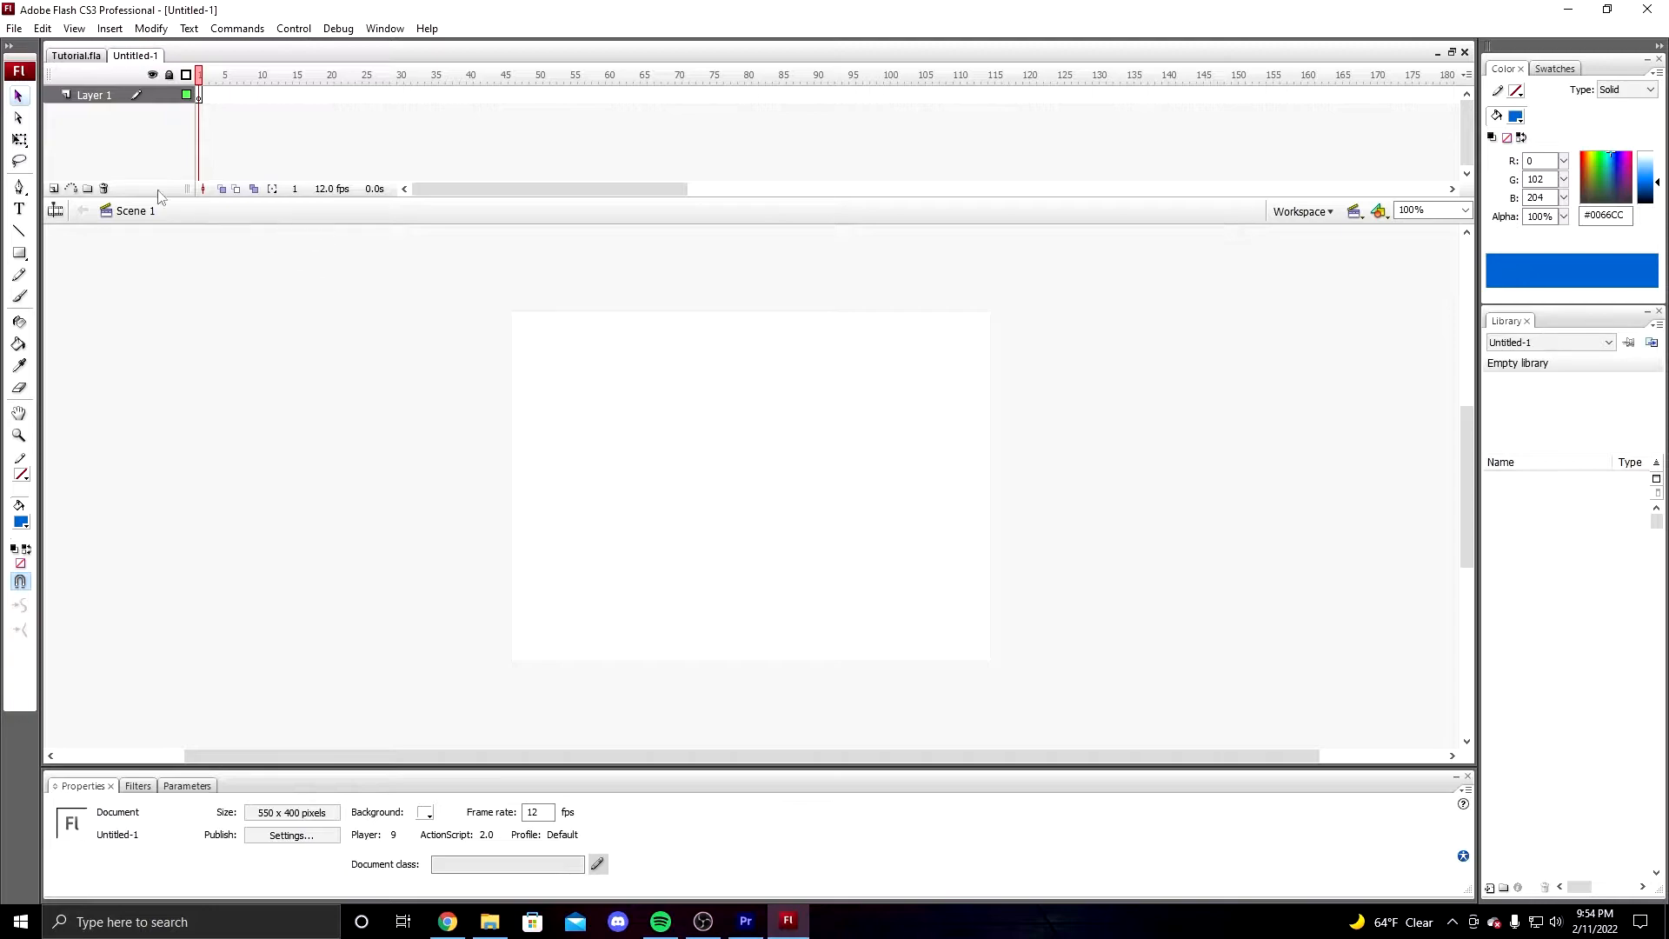
- Add a second layer, then name the lower layer "land\" and the upper layer "saskue"
left_click(54, 188)
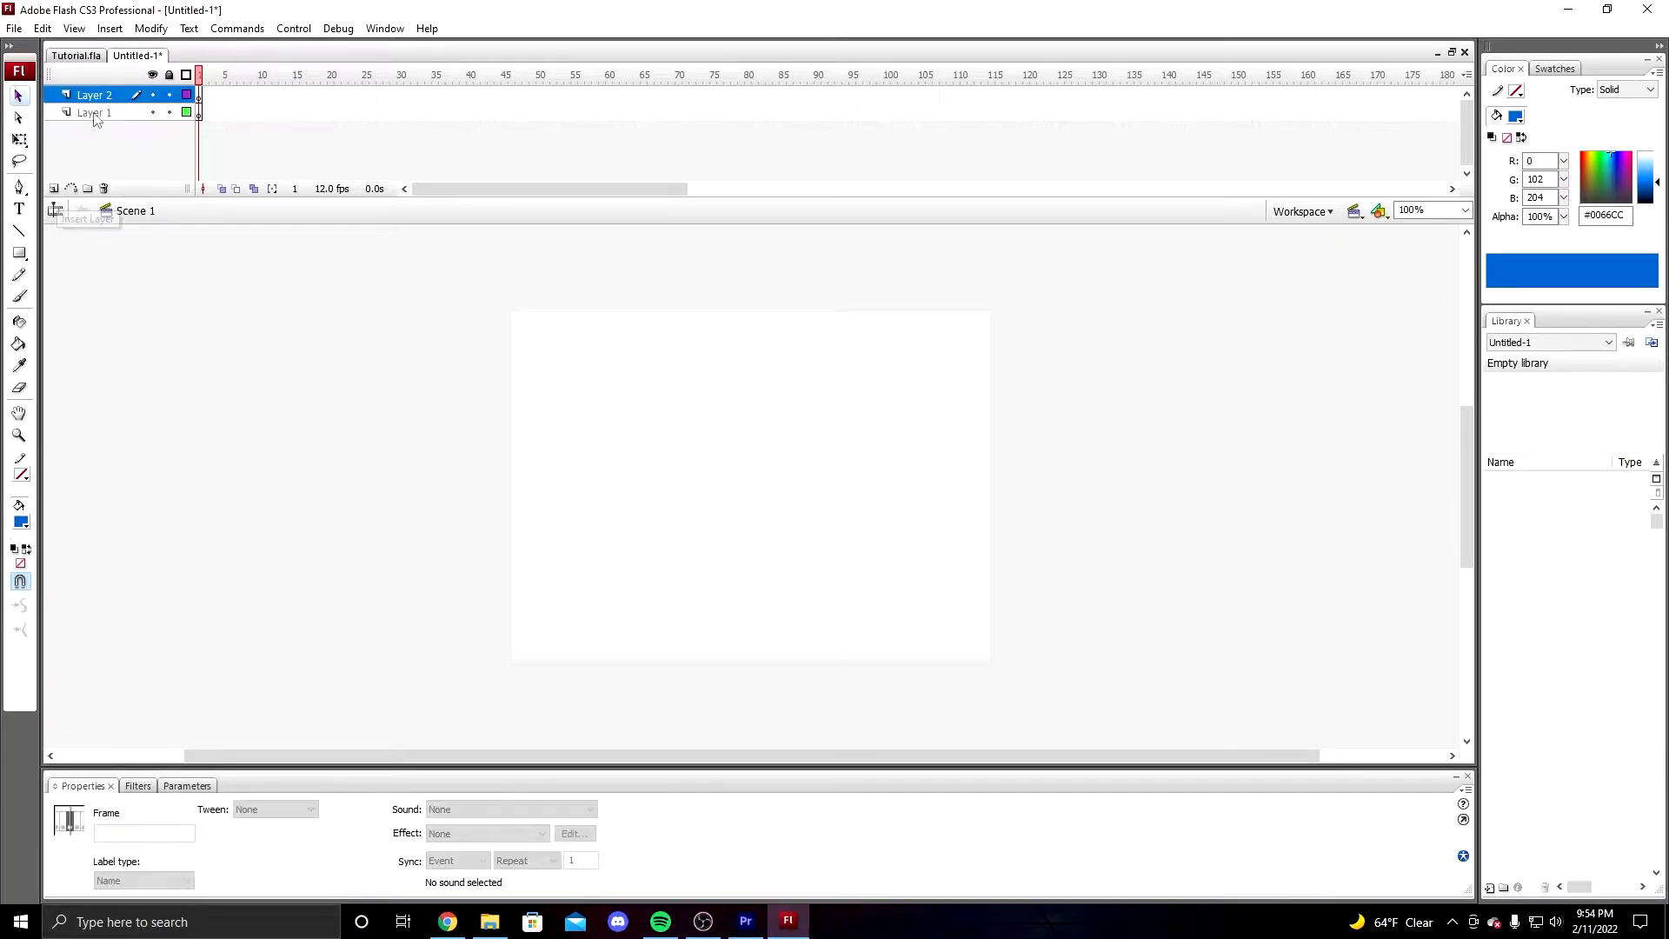
double_click(100, 111)
type("land")
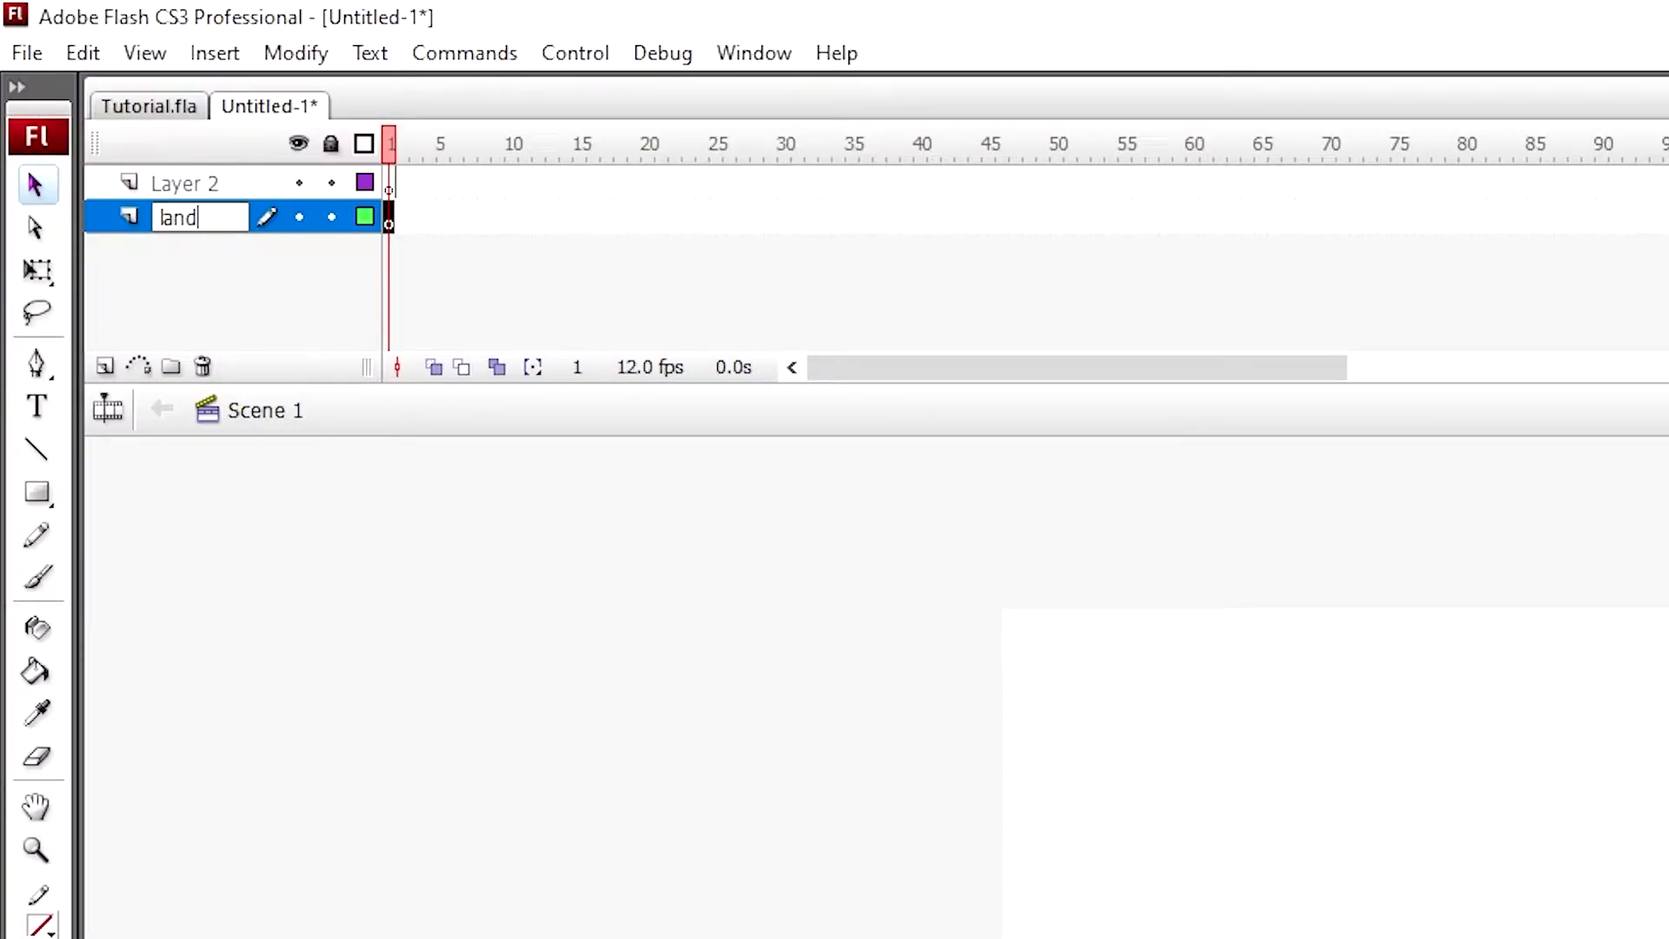
key("Return")
double_click(227, 186)
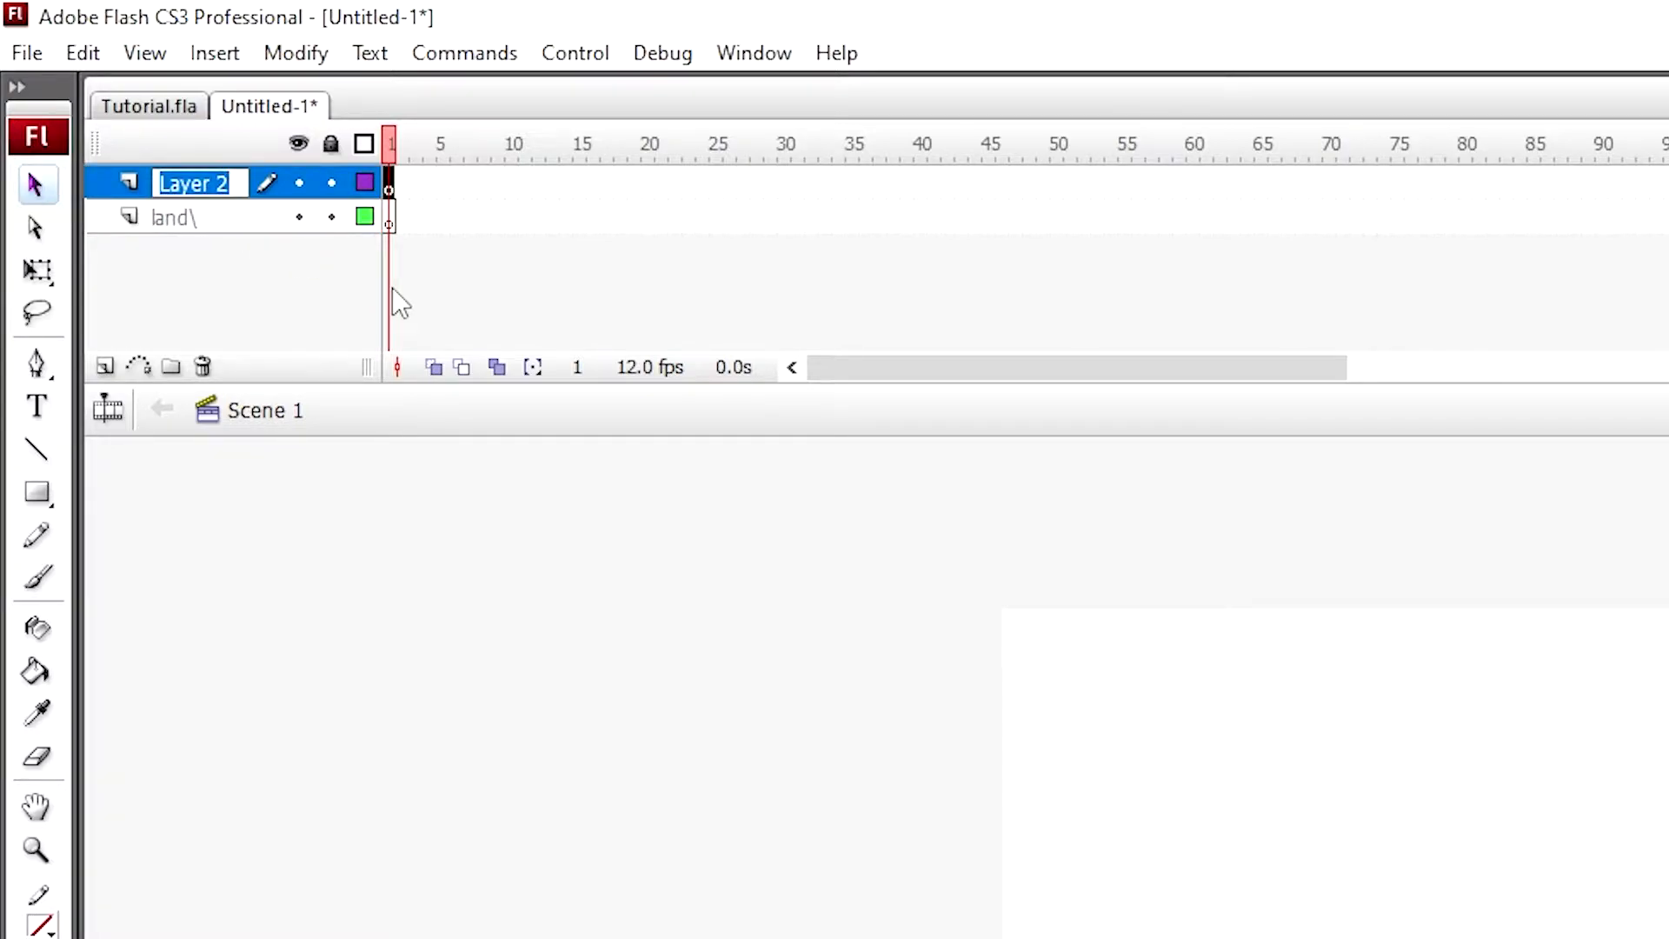
type("saskue")
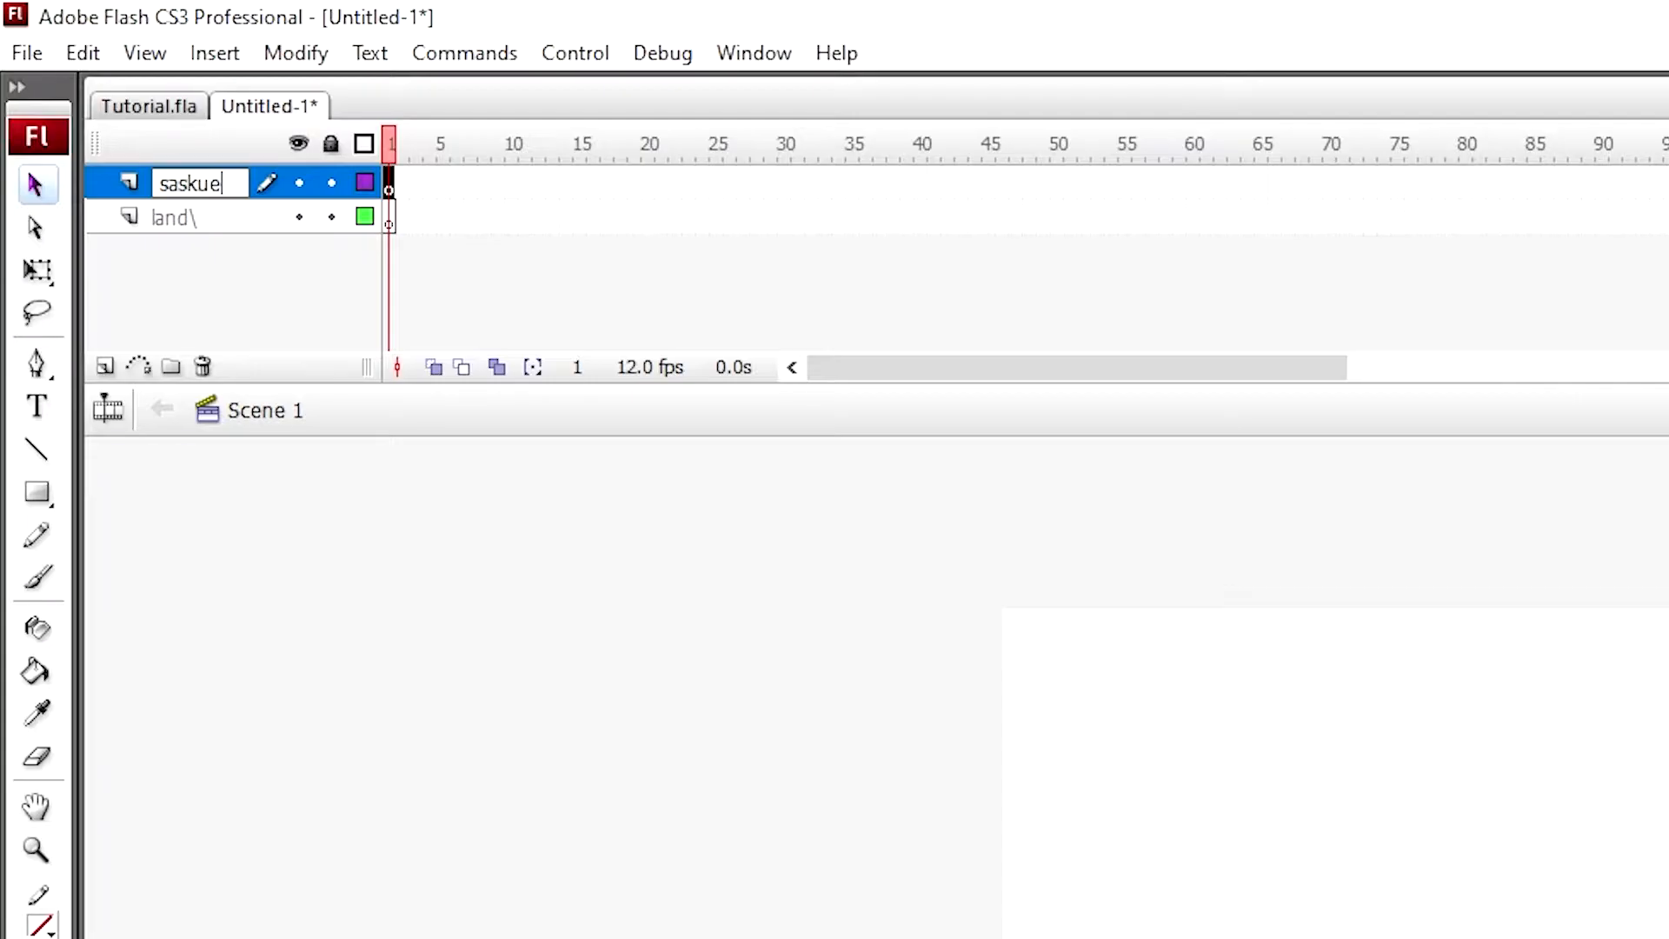
key("Return")
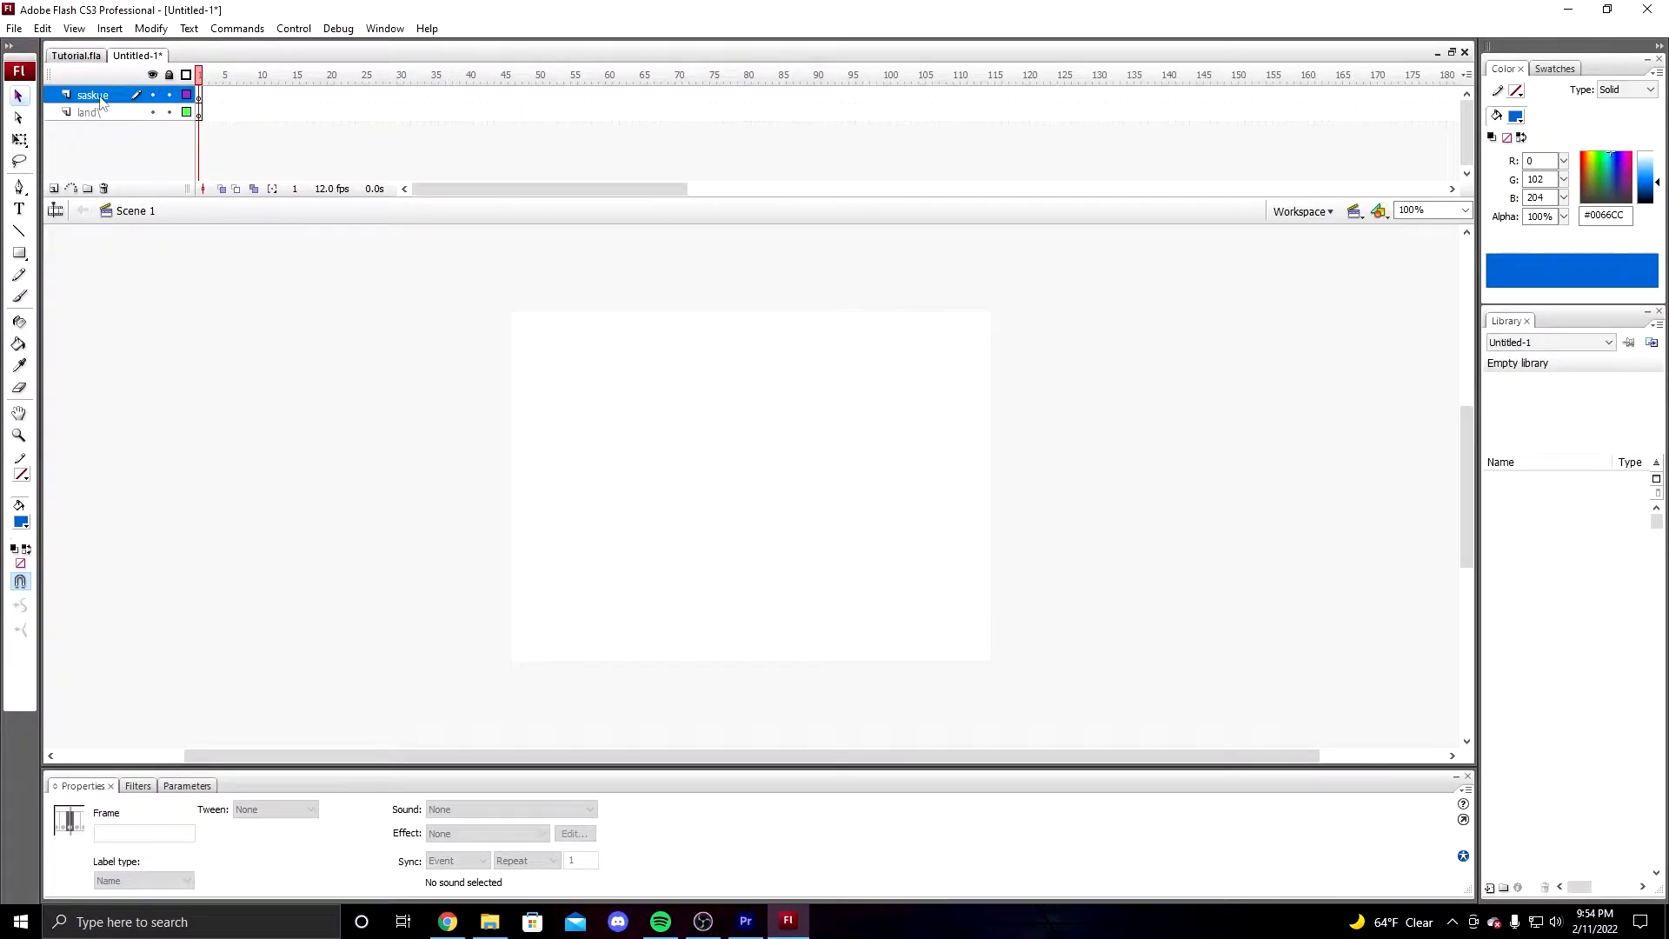
left_click(474, 269)
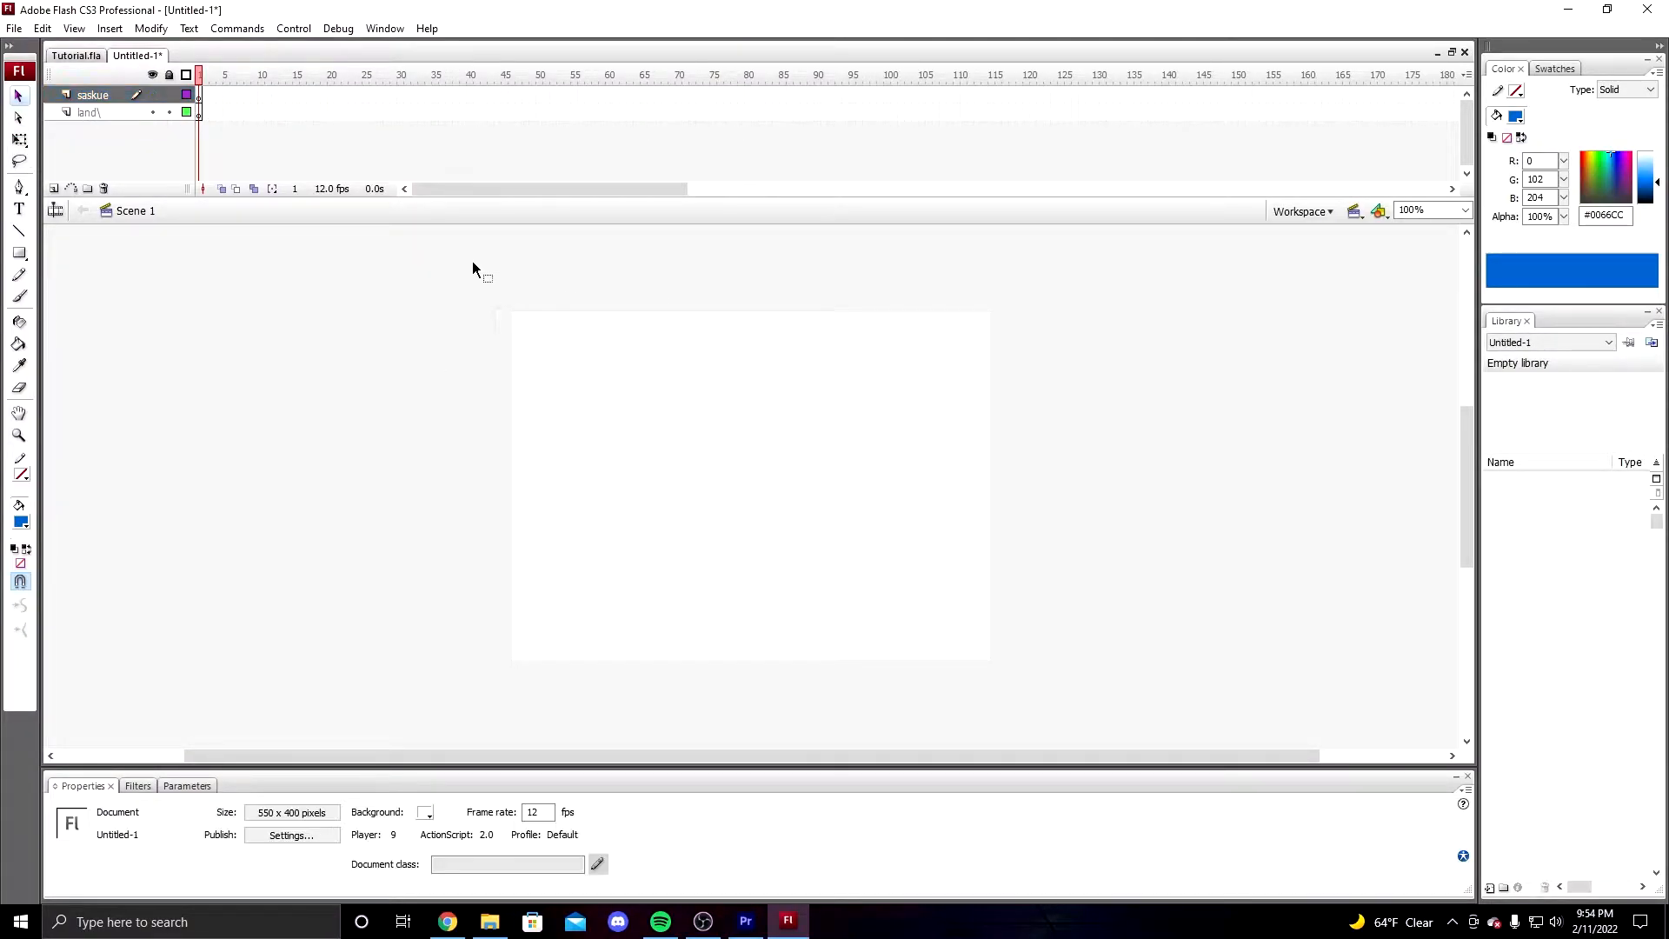
- Set the document's frame rate to 24 fps
double_click(328, 190)
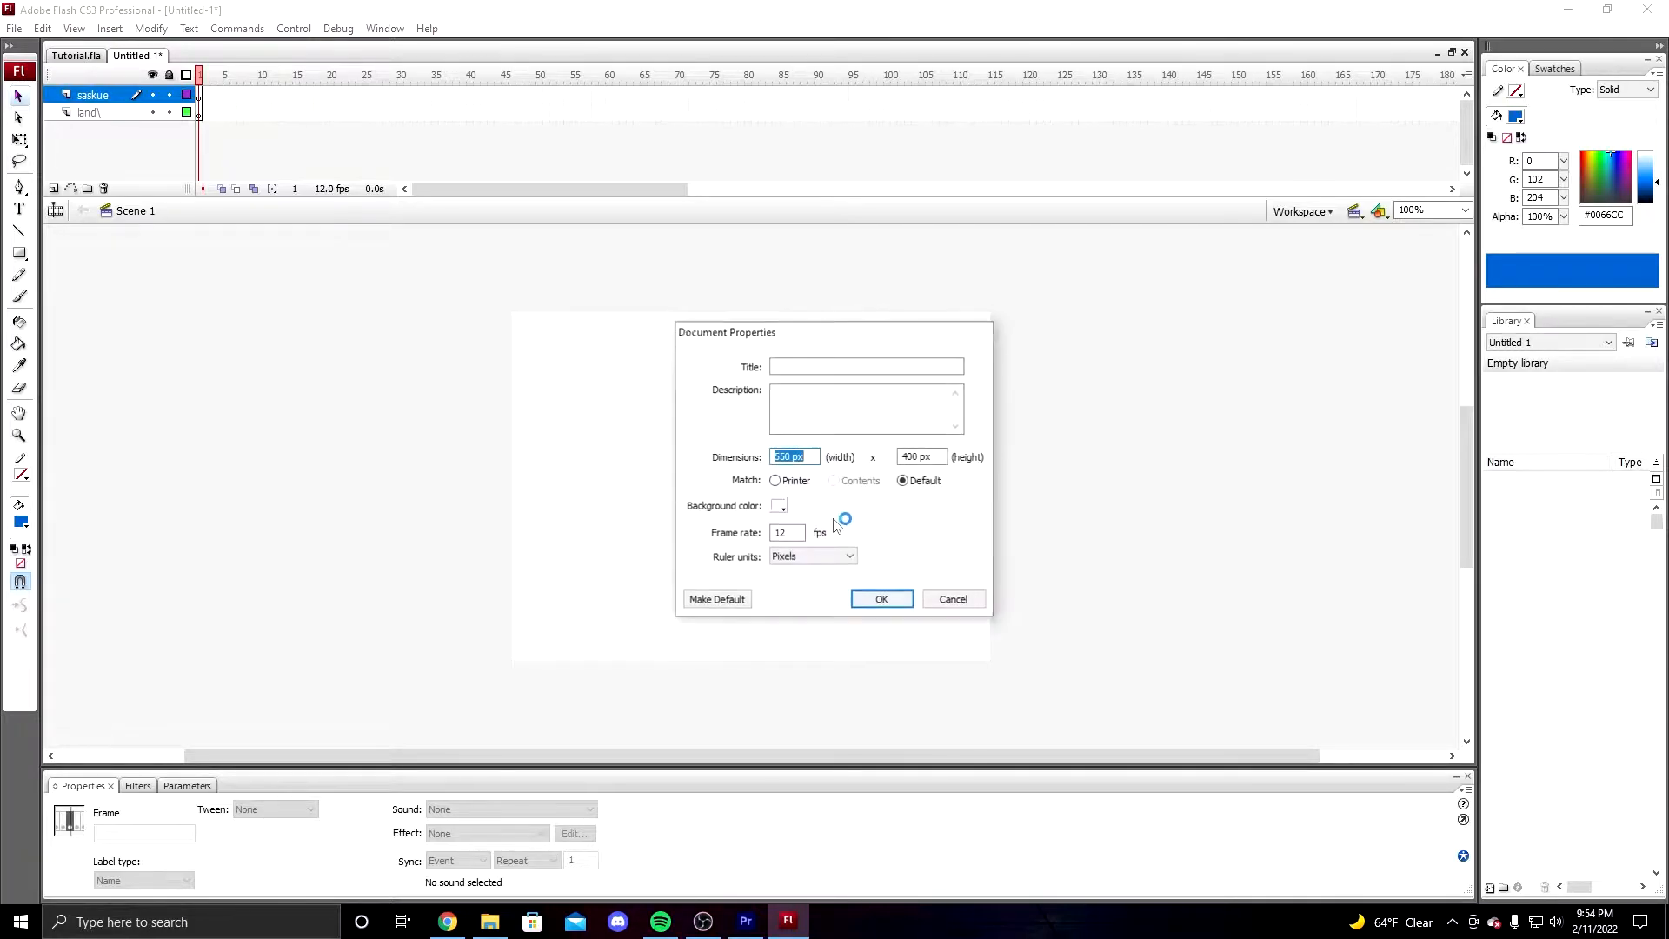
left_click_drag(585, 598, 361, 603)
type("24")
left_click(745, 728)
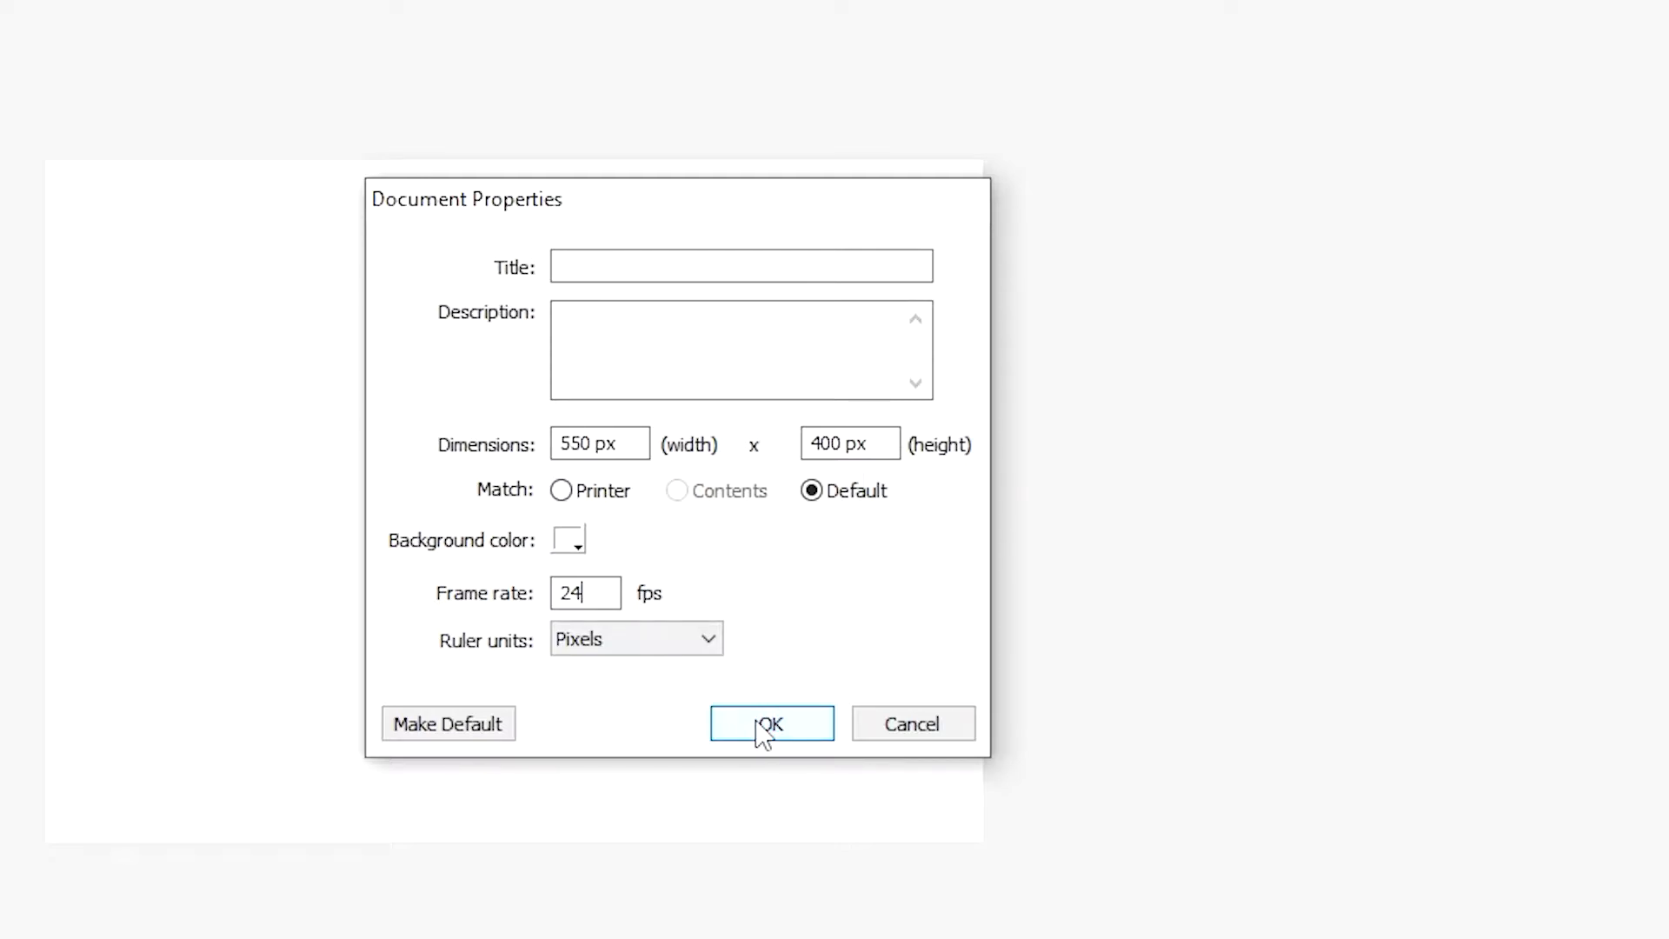
left_click(755, 723)
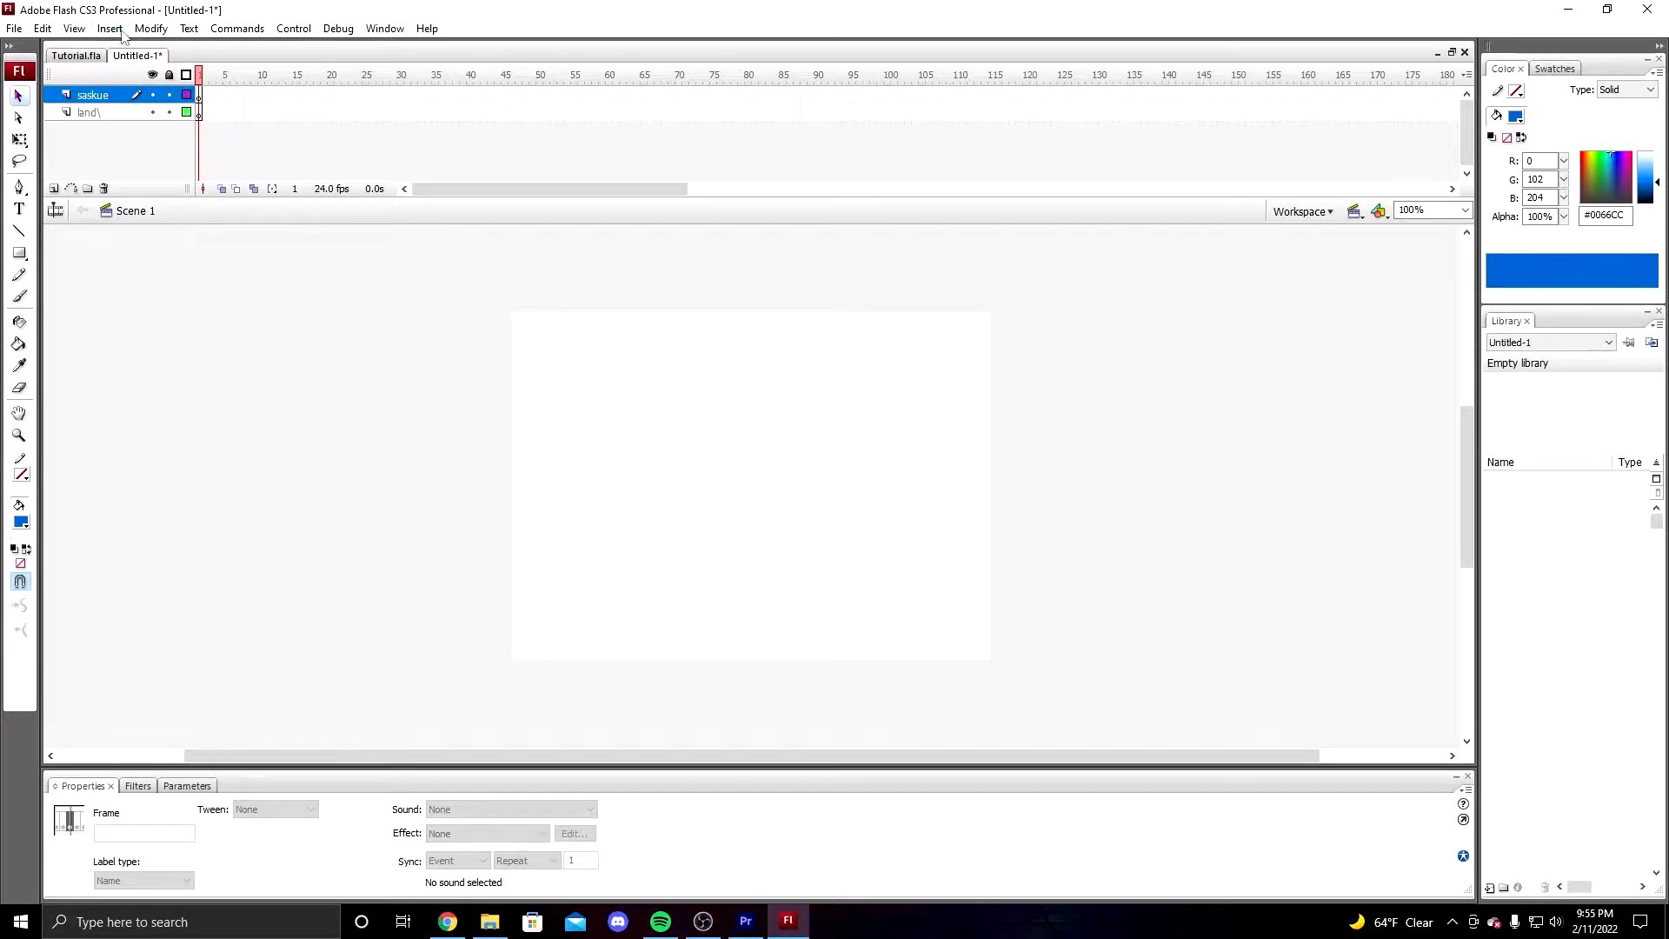
- Show the rulers and place guides along all four edges of the stage
left_click(74, 28)
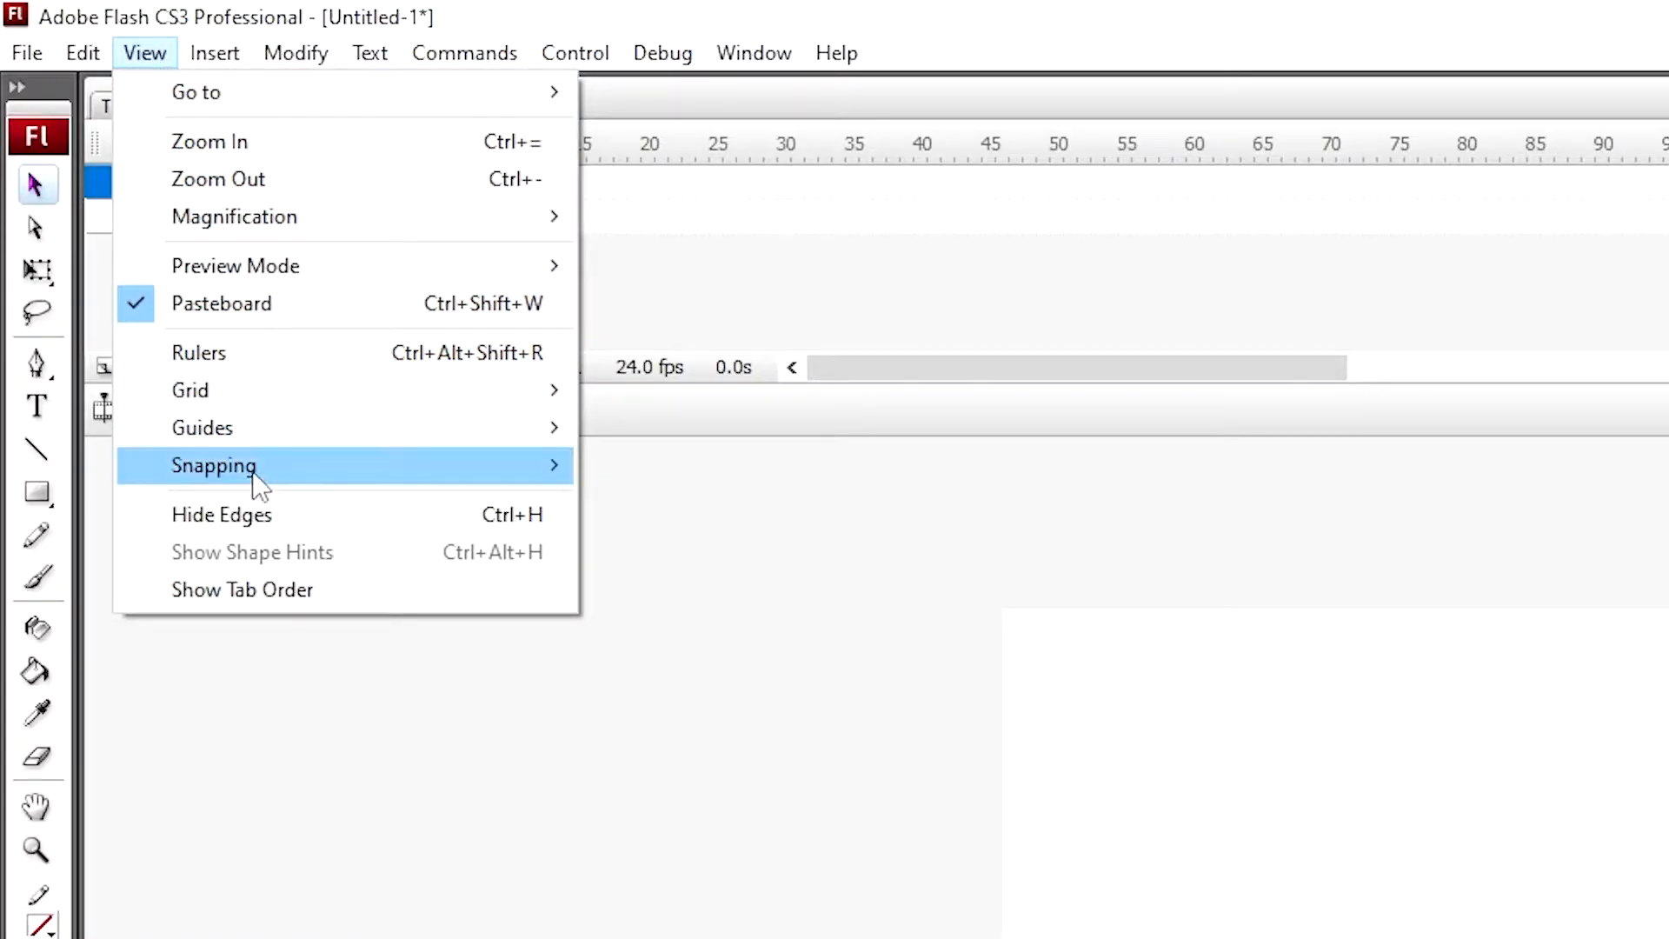
left_click(259, 355)
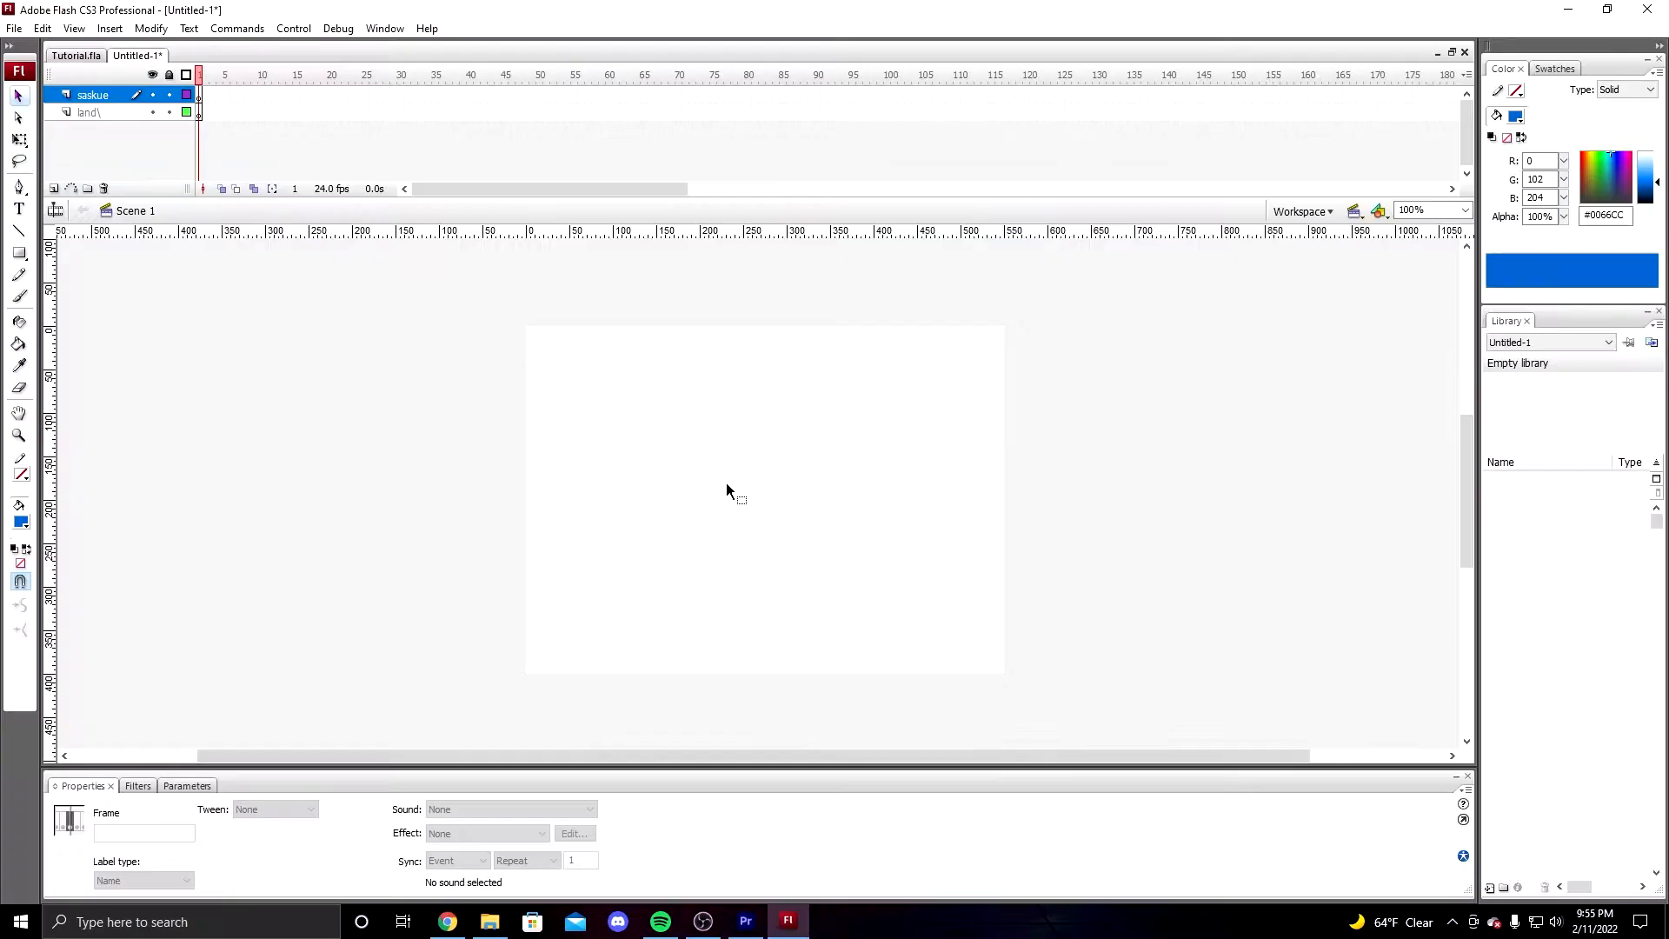
left_click_drag(648, 233, 692, 673)
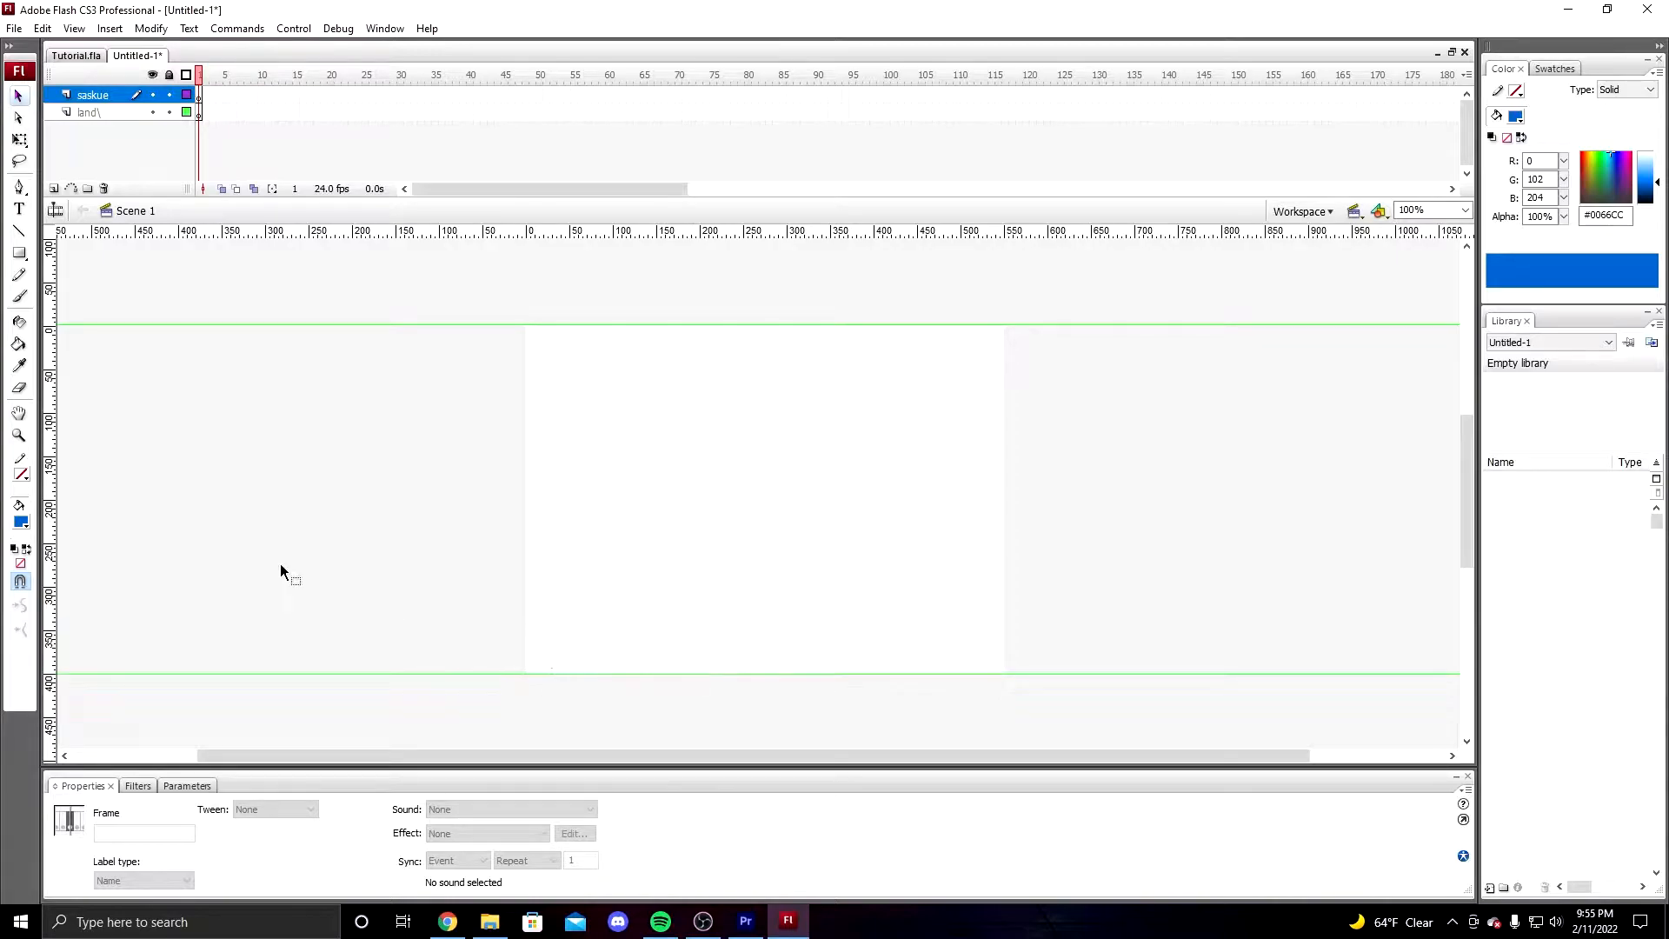
left_click_drag(49, 531, 525, 540)
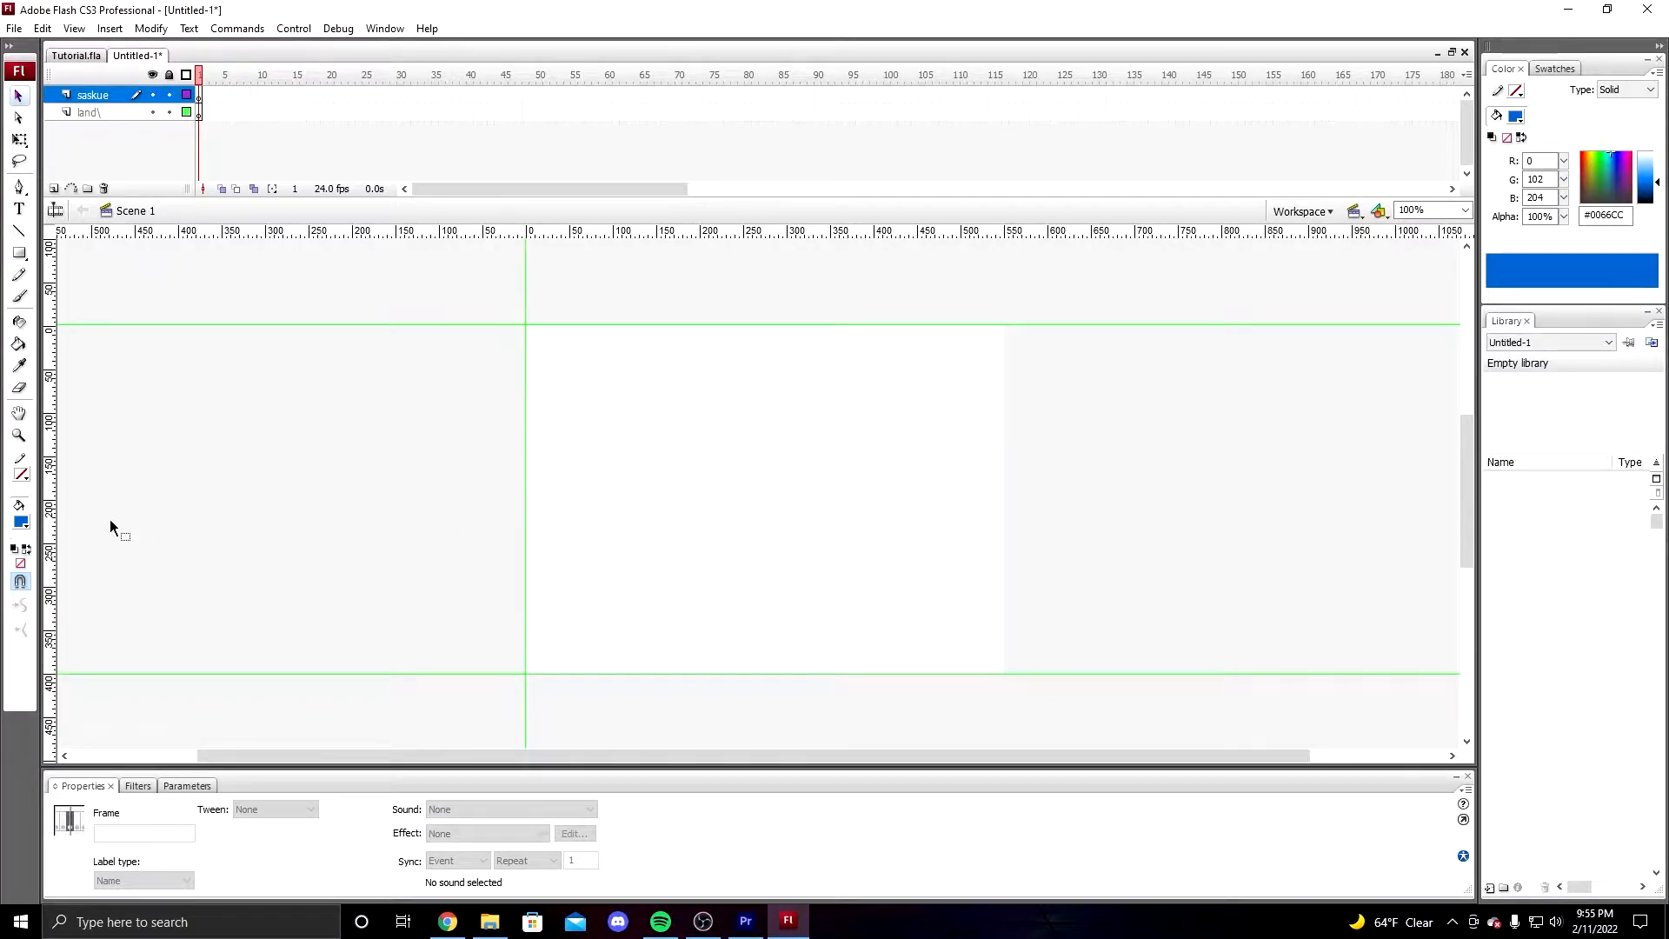
left_click_drag(52, 548, 1005, 588)
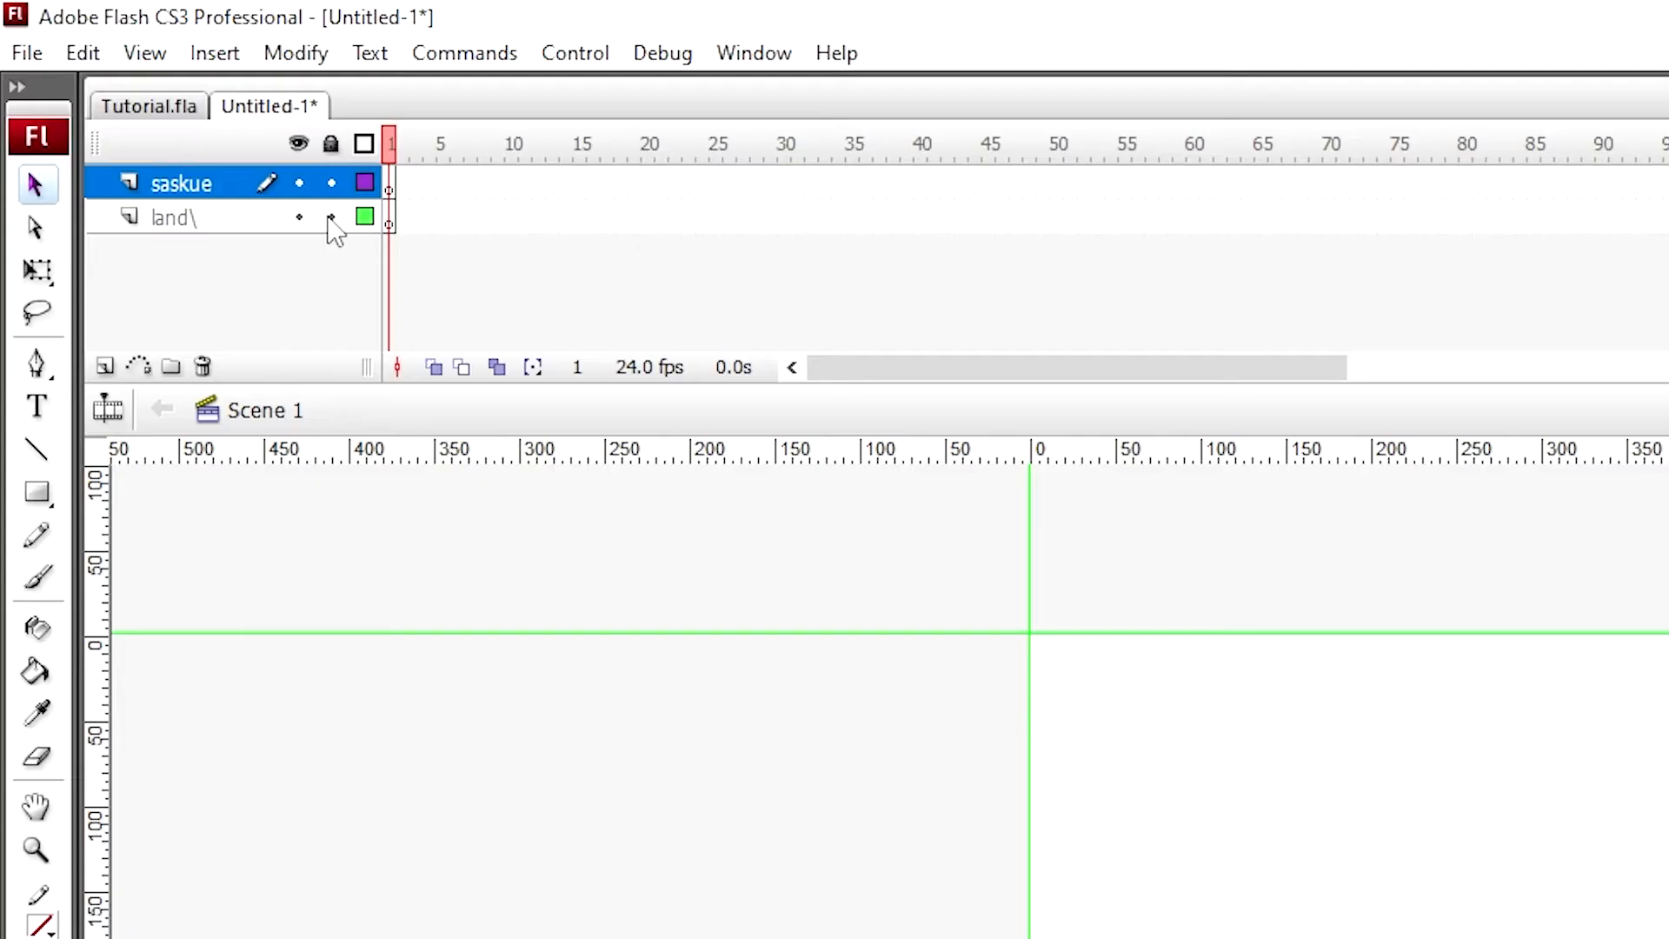
- Lock the saskue layer and make the land\ layer active
left_click(168, 95)
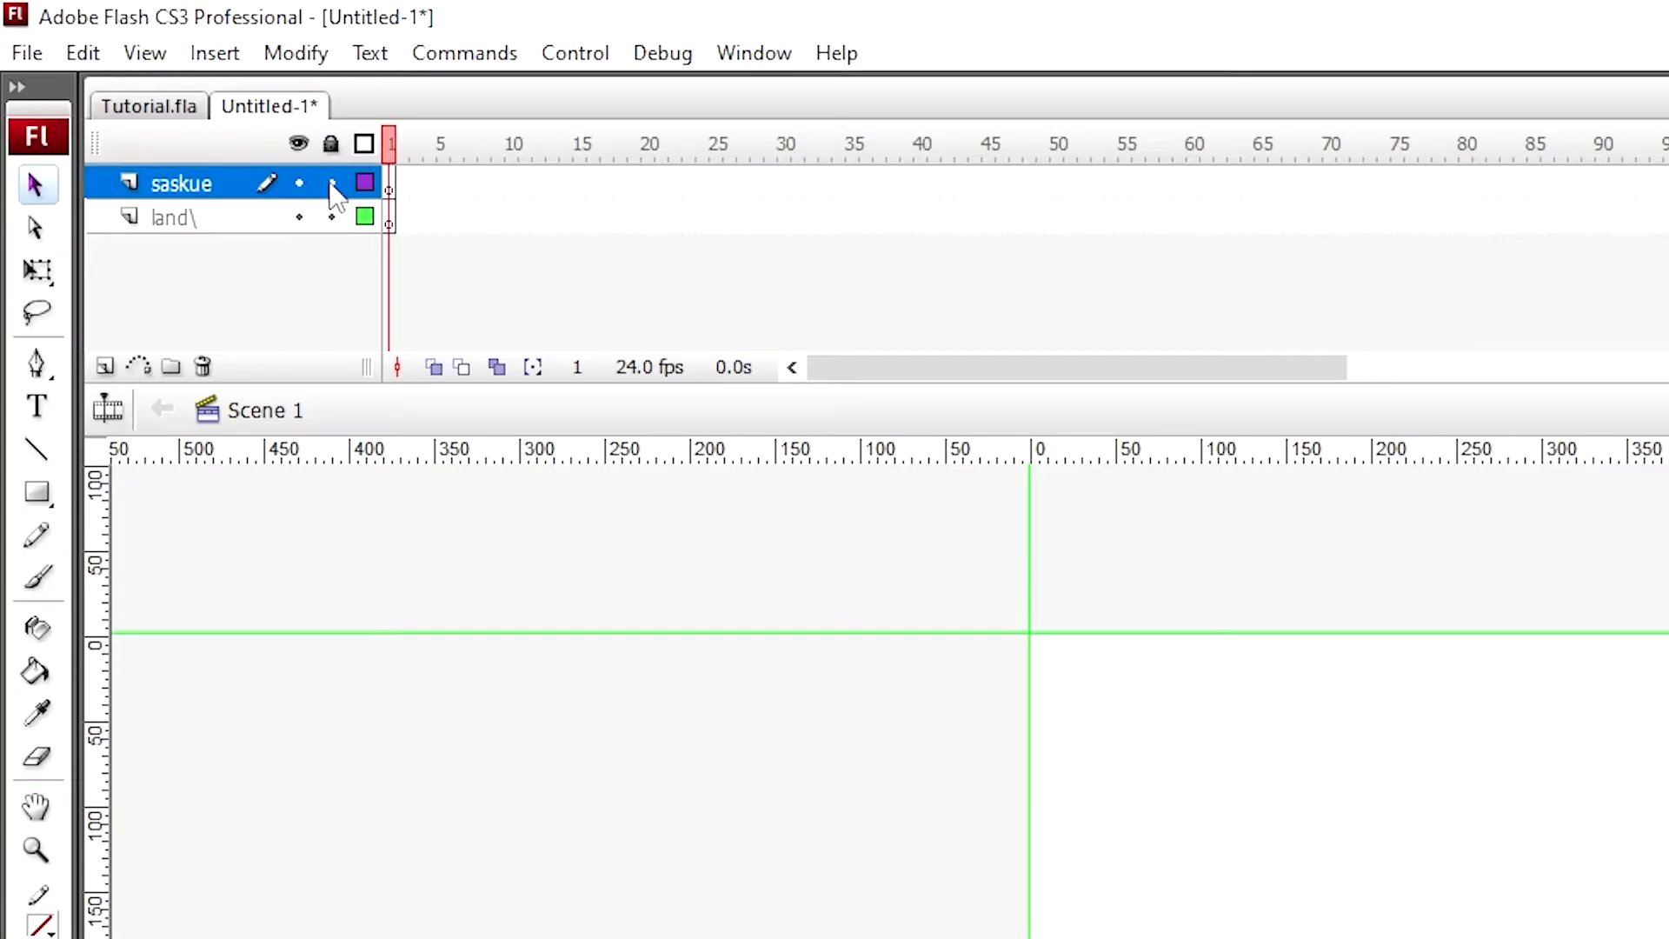
left_click(233, 226)
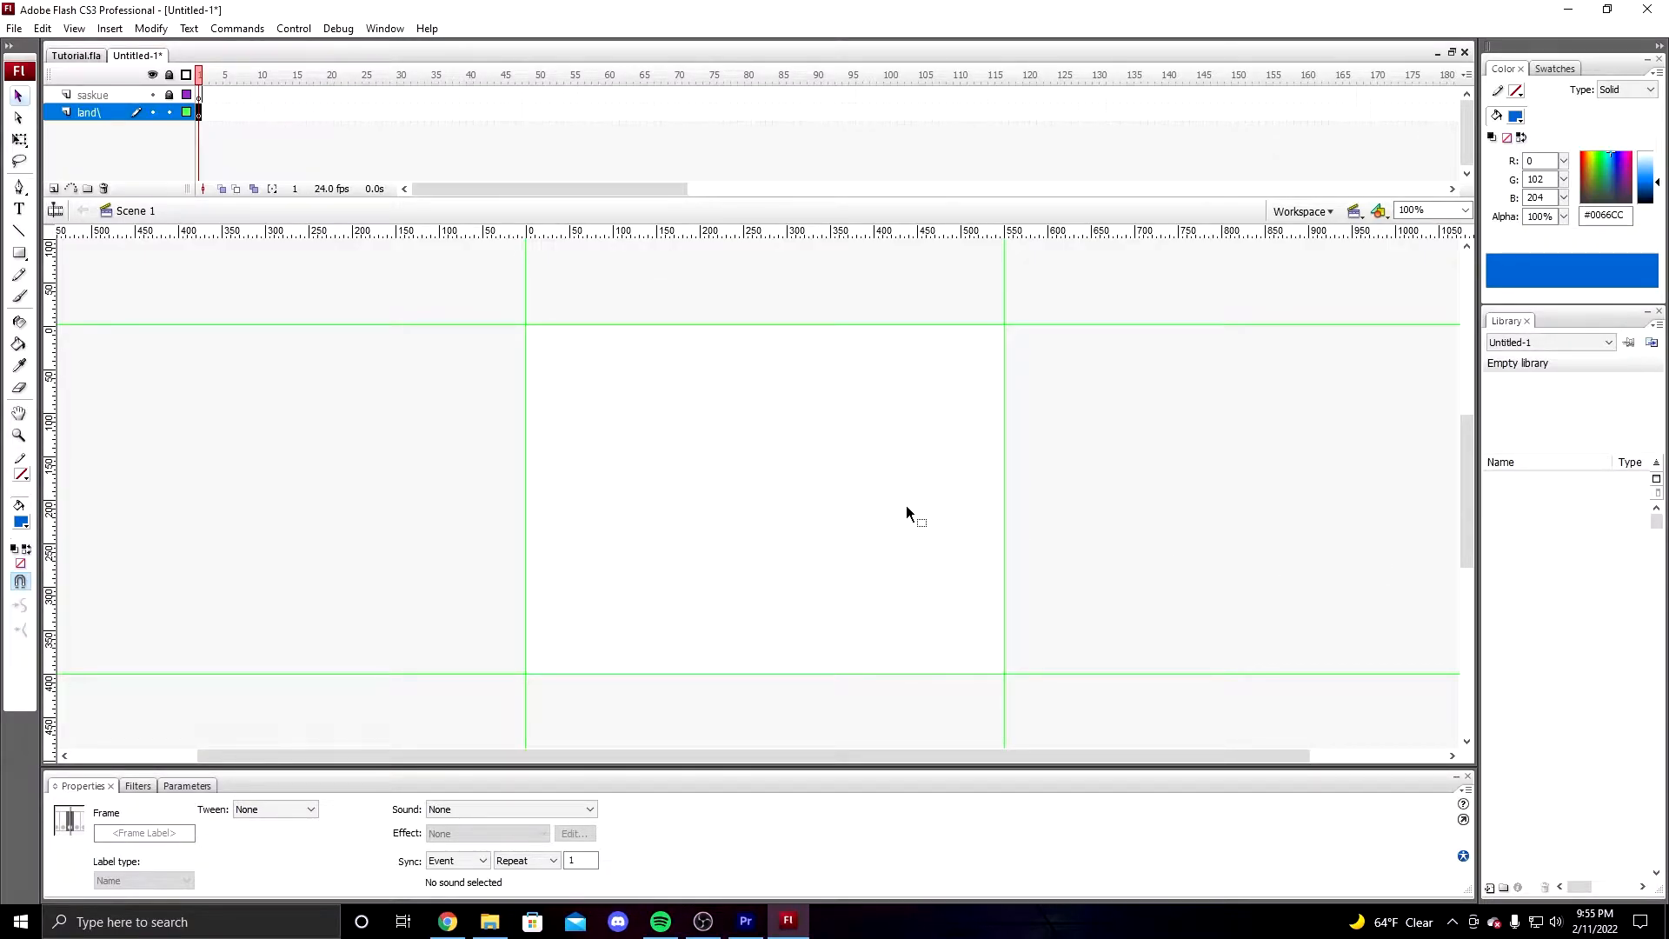
key("ctrl+r")
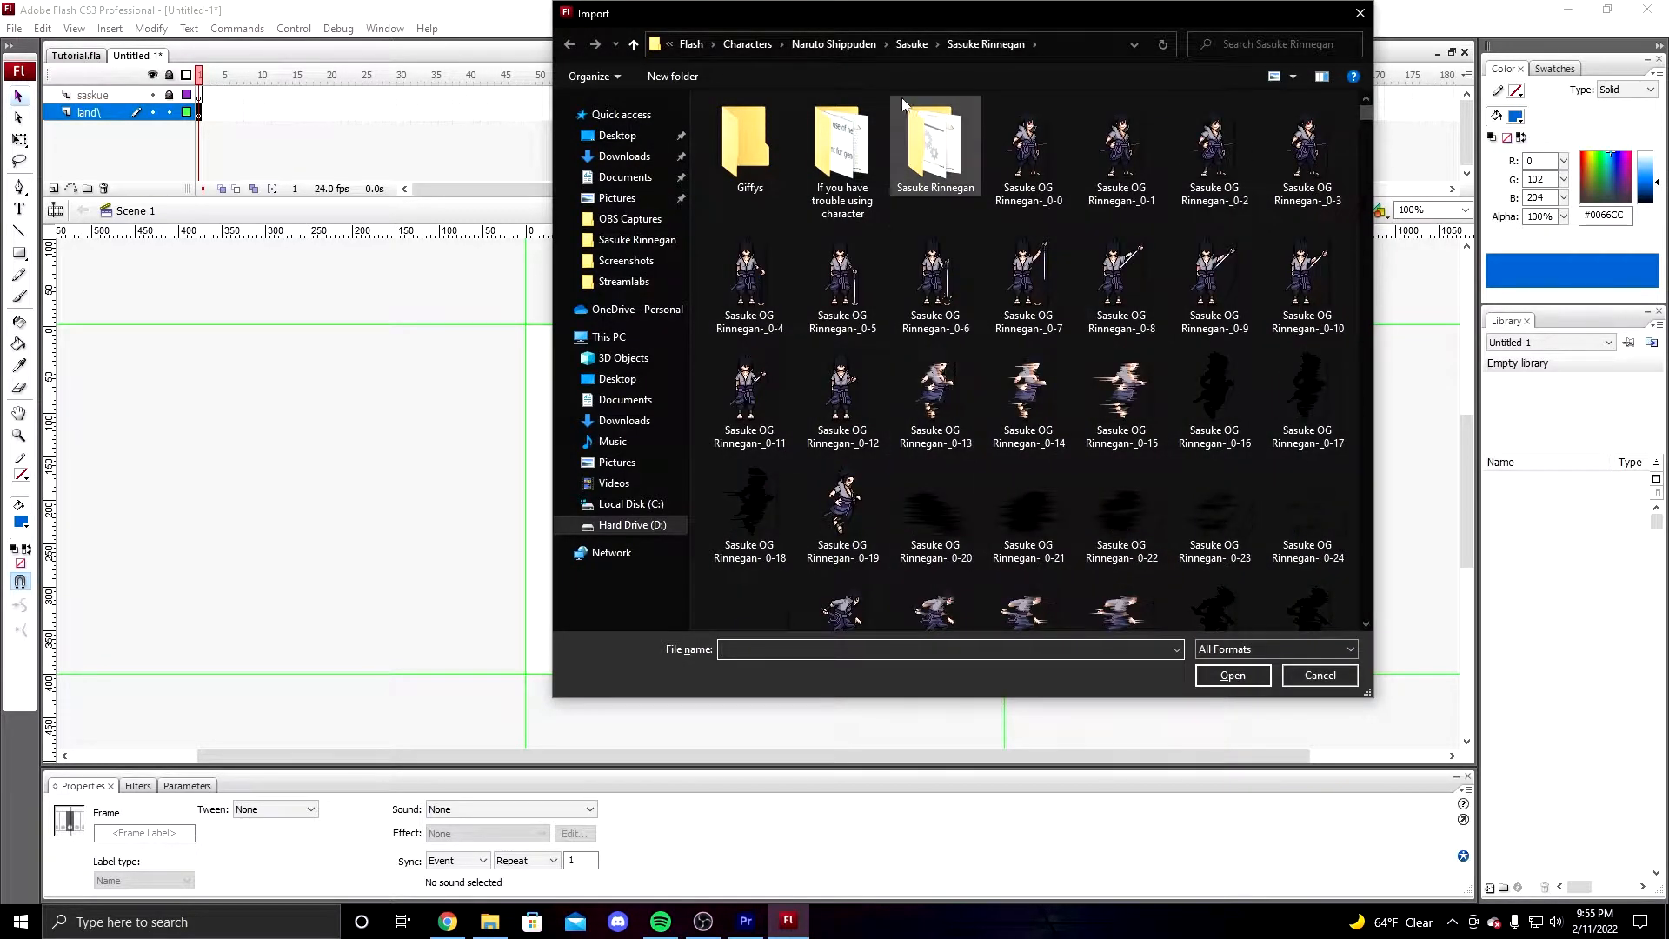
left_click(749, 44)
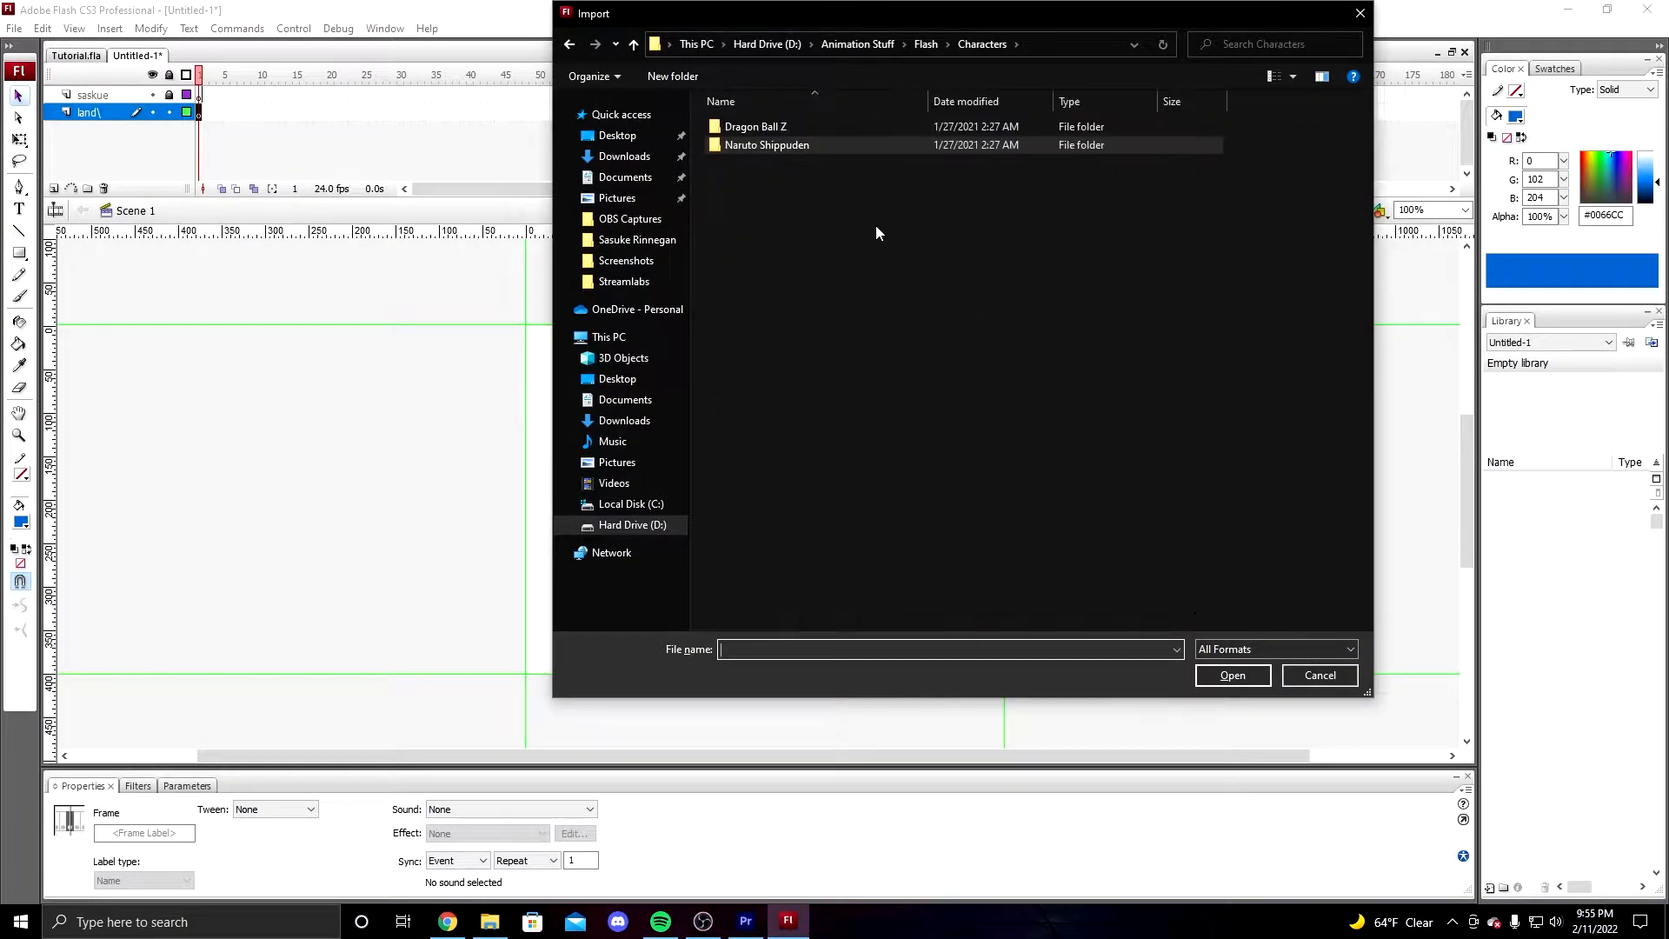
left_click(1361, 15)
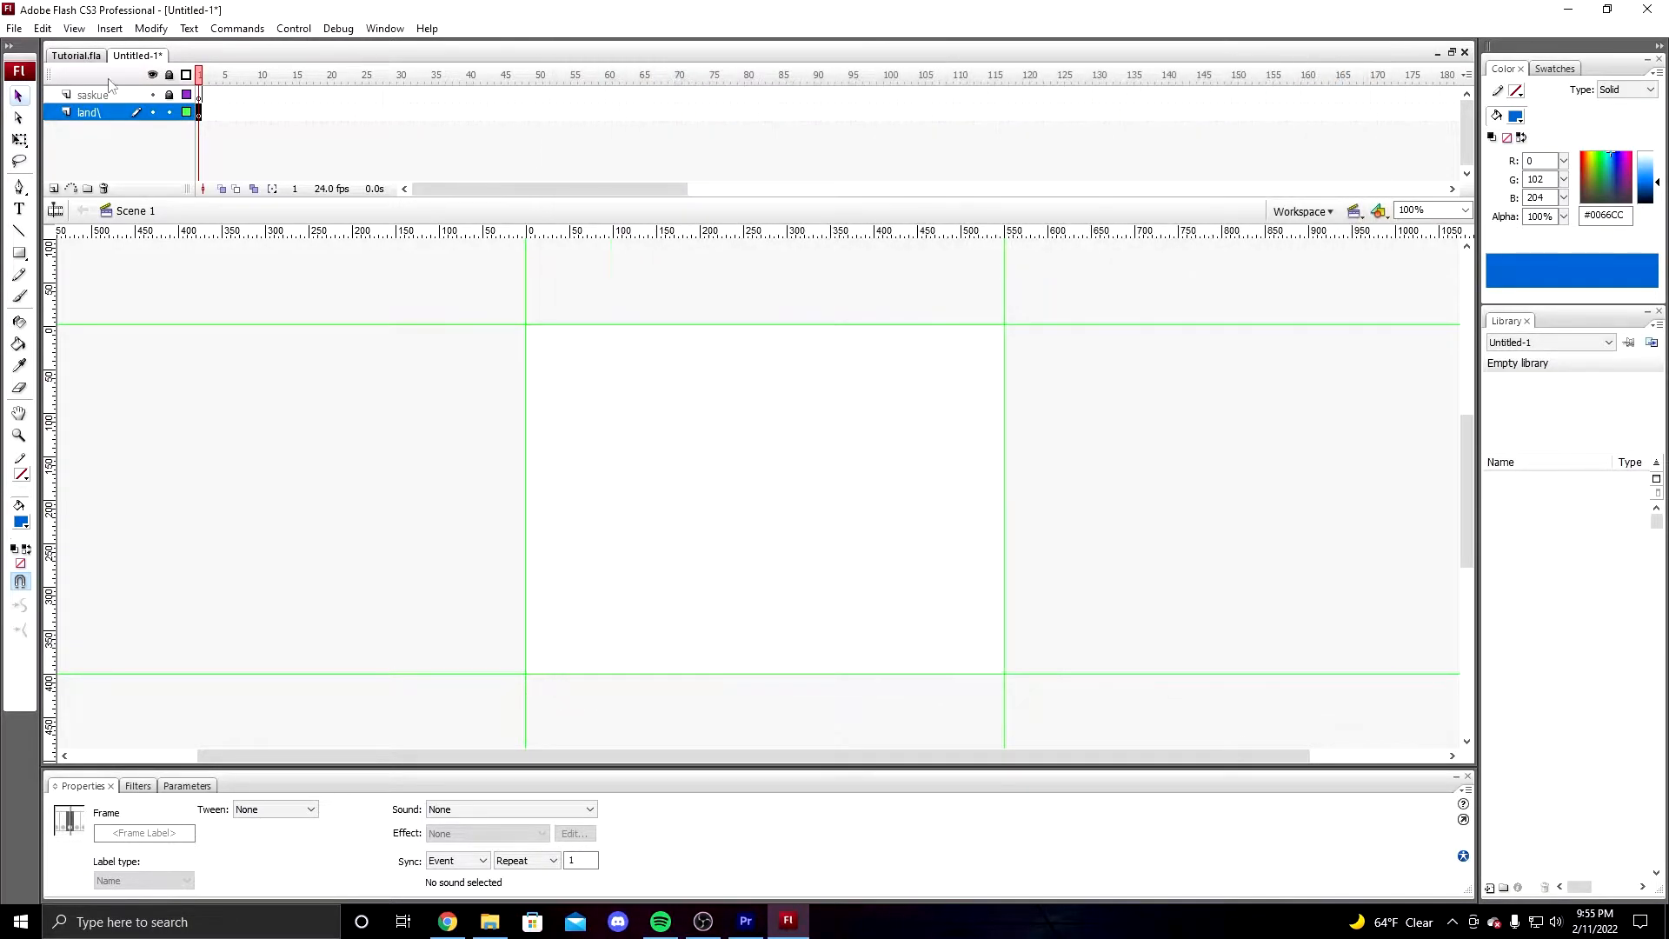
- Copy the Minecraafty bitmap from Tutorial.fla's library into the Untitled-1 library and place it over the stage on the land\ layer
left_click(69, 57)
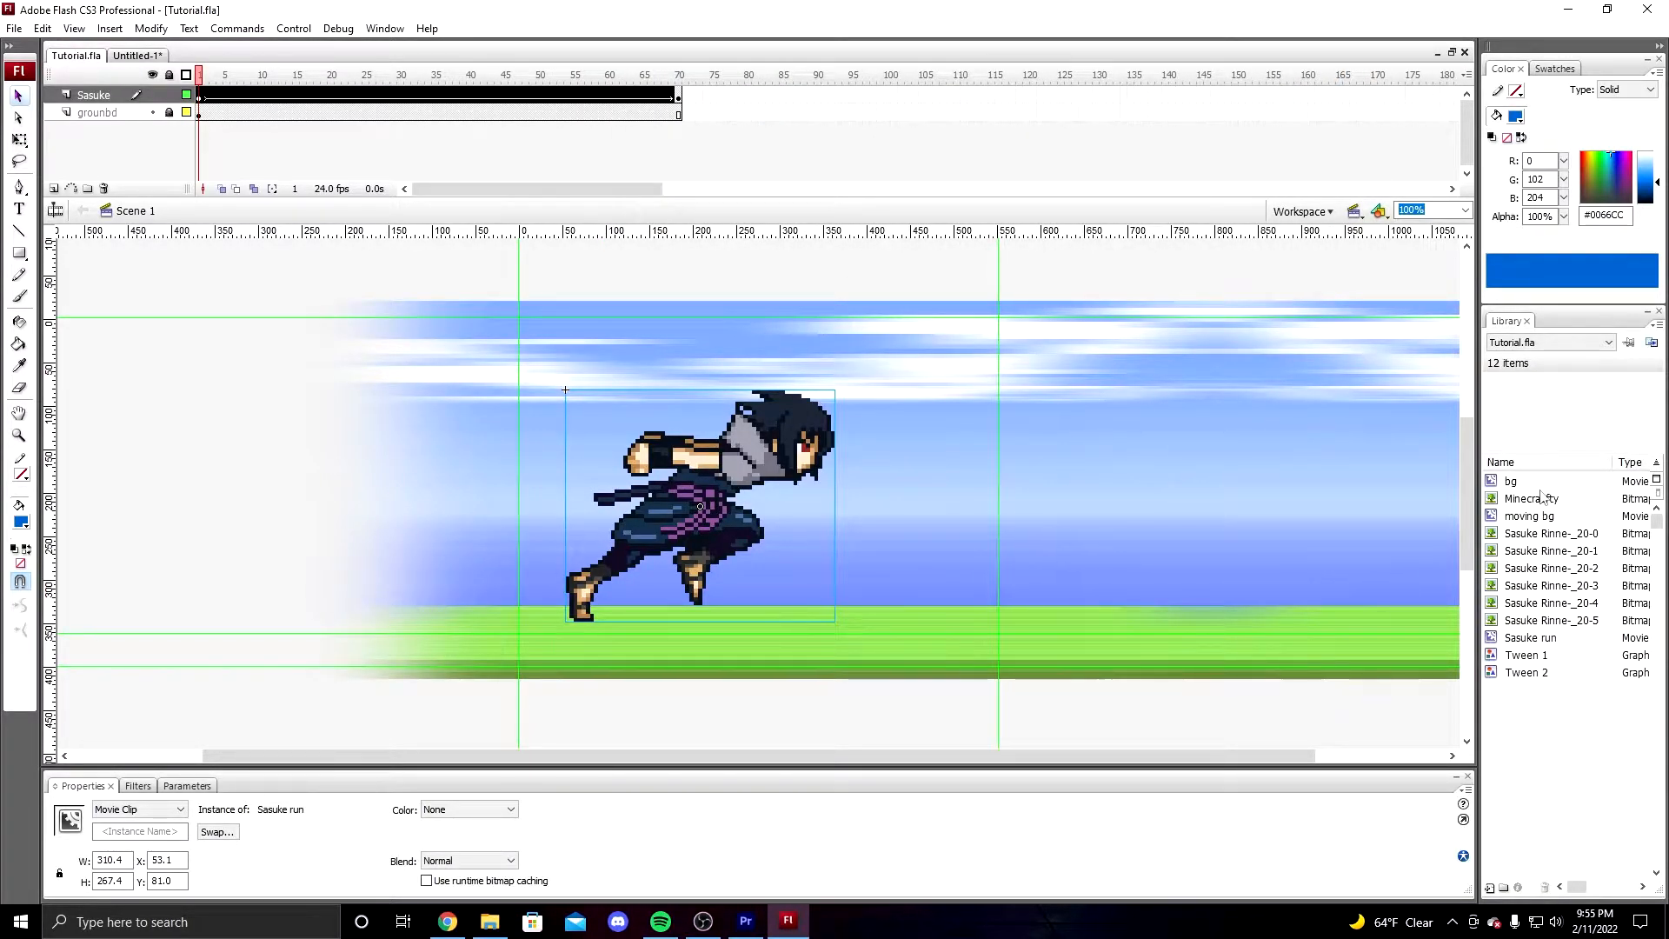
left_click(1544, 498)
right_click(1554, 497)
left_click(1551, 527)
right_click(1556, 573)
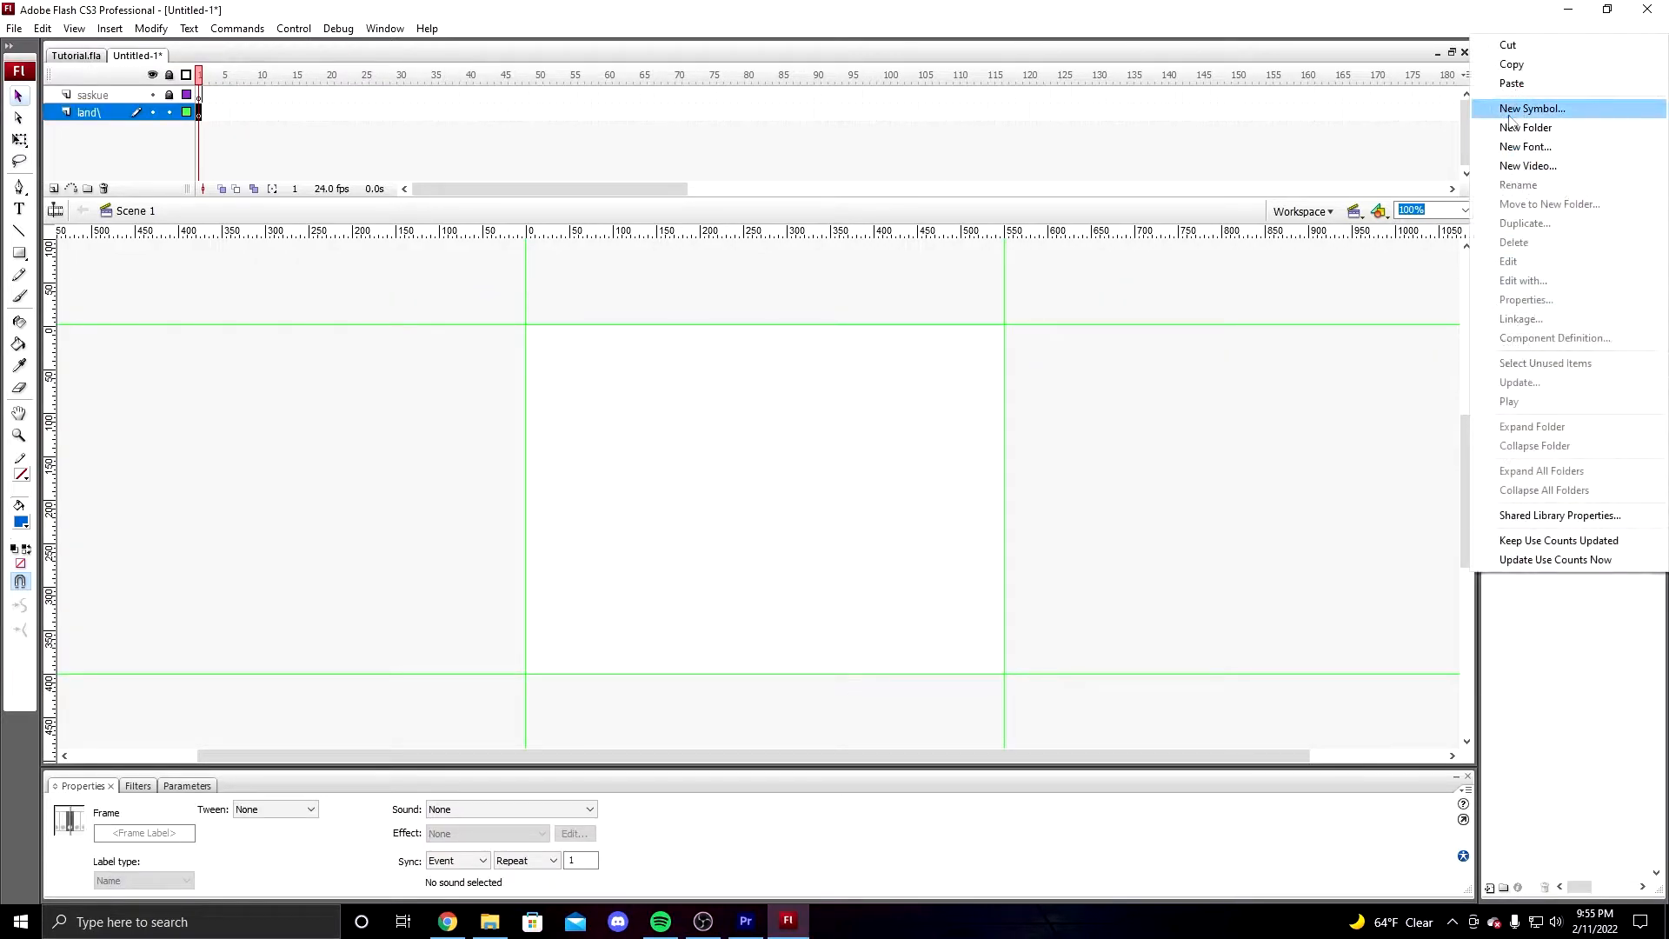
left_click(1516, 84)
left_click(1560, 486)
left_click_drag(1555, 494, 783, 507)
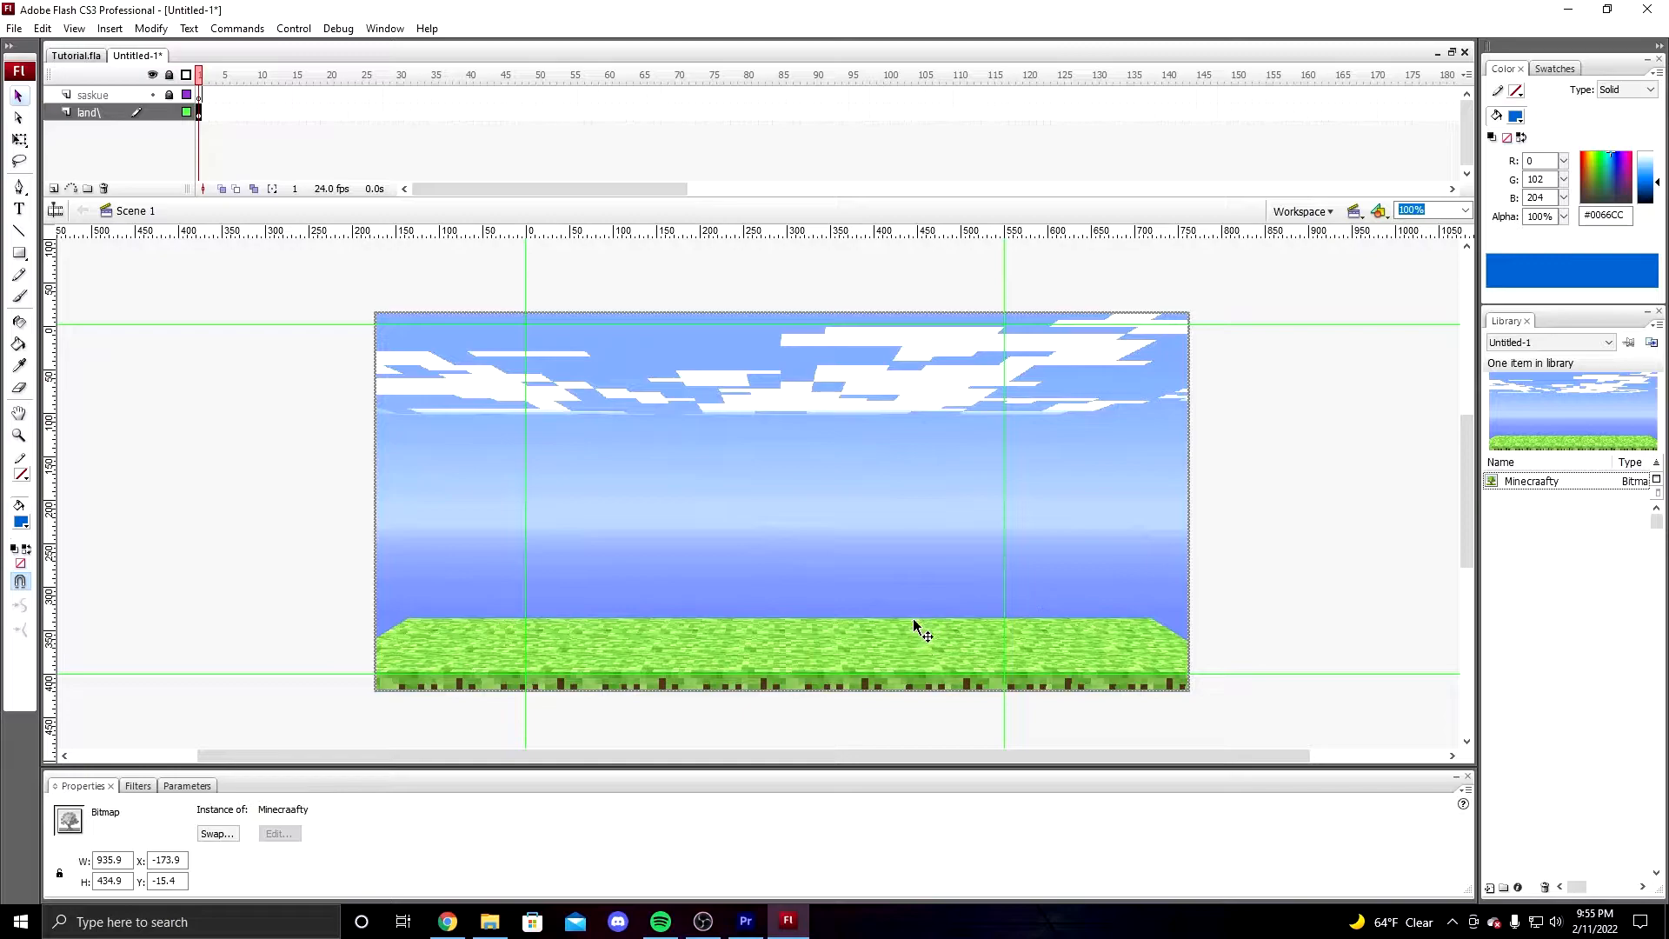
- With the land\ layer locked and saskue unlocked and active, create a movie clip symbol named "sasuke run"
left_click(169, 112)
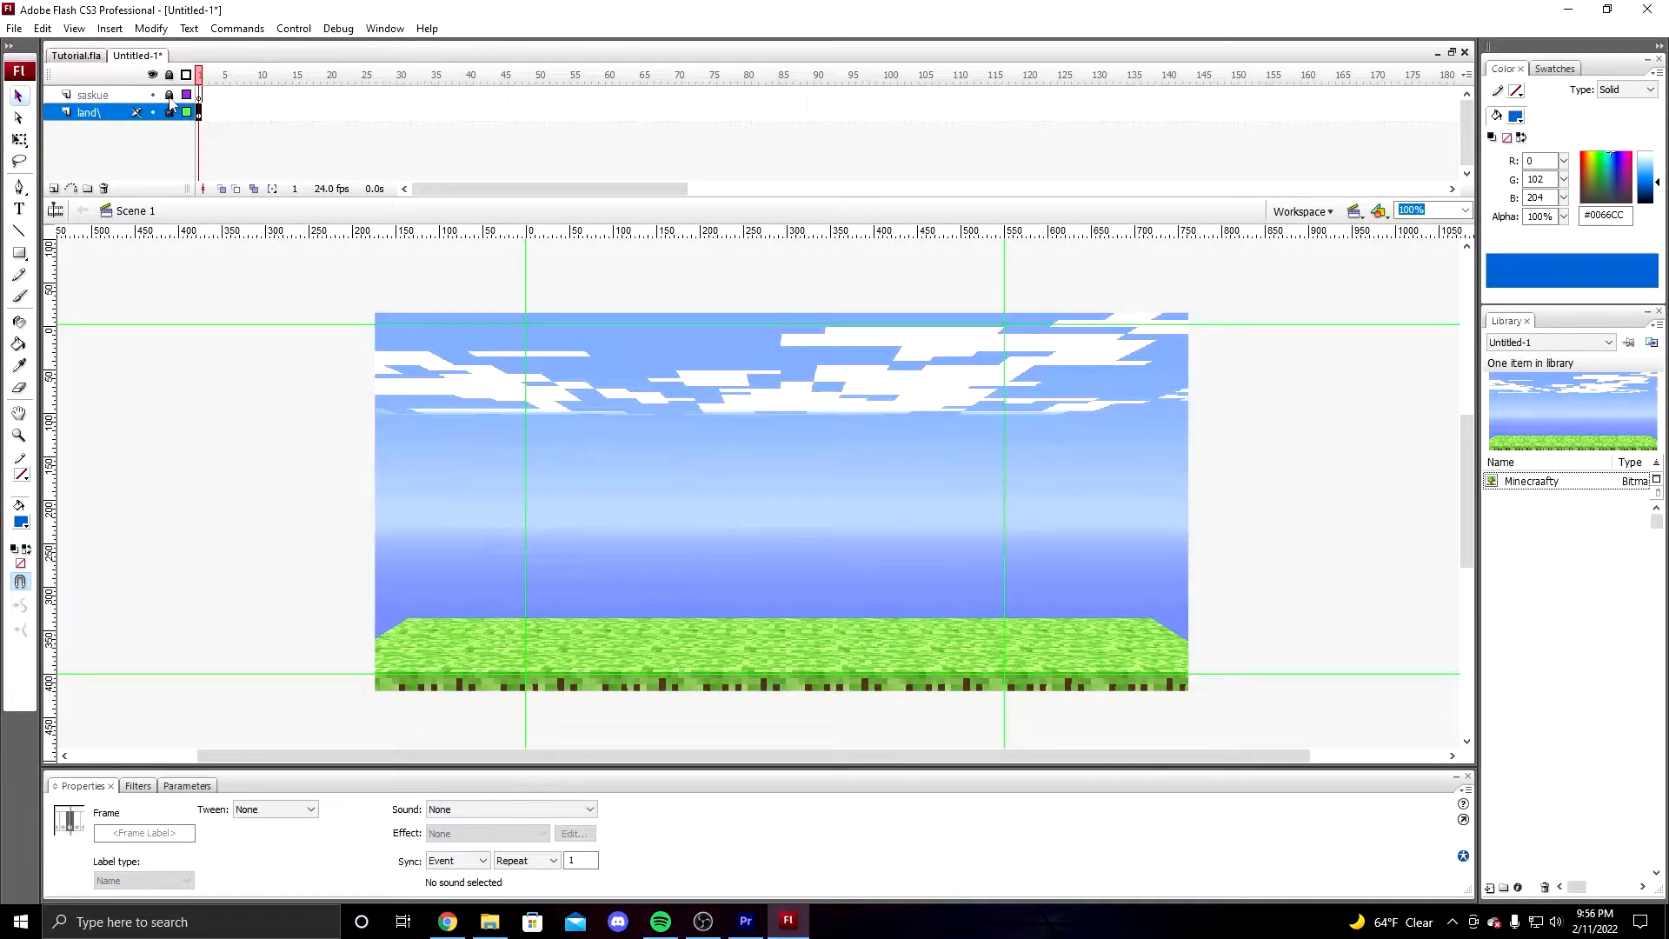
left_click(126, 96)
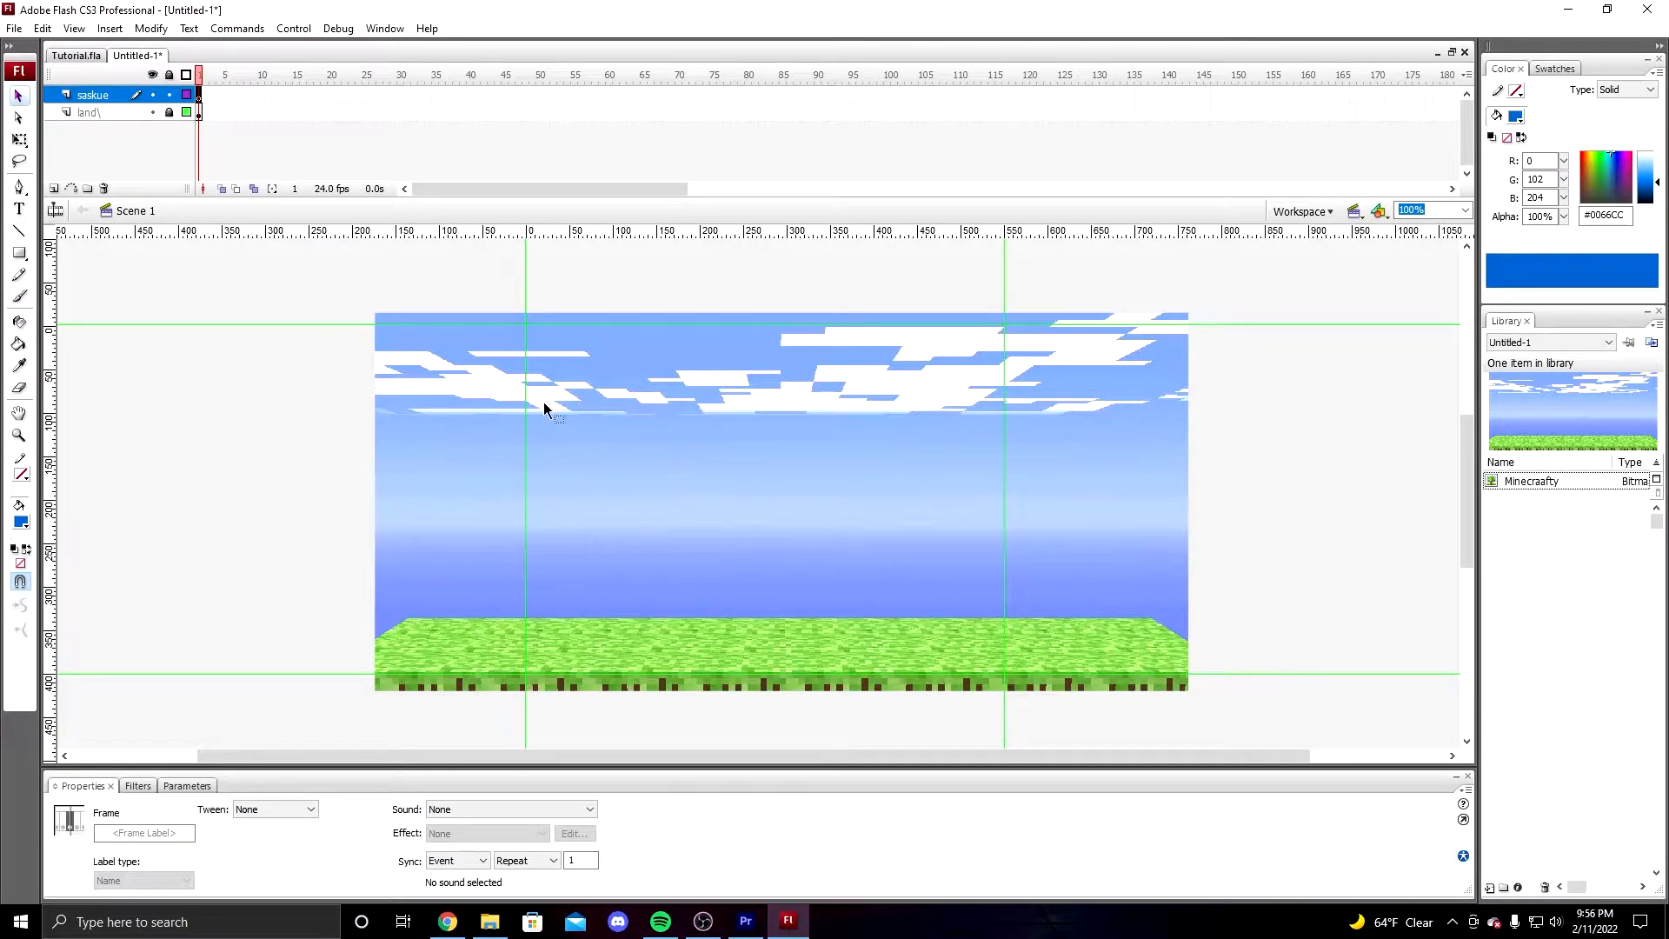
left_click(110, 29)
left_click(230, 92)
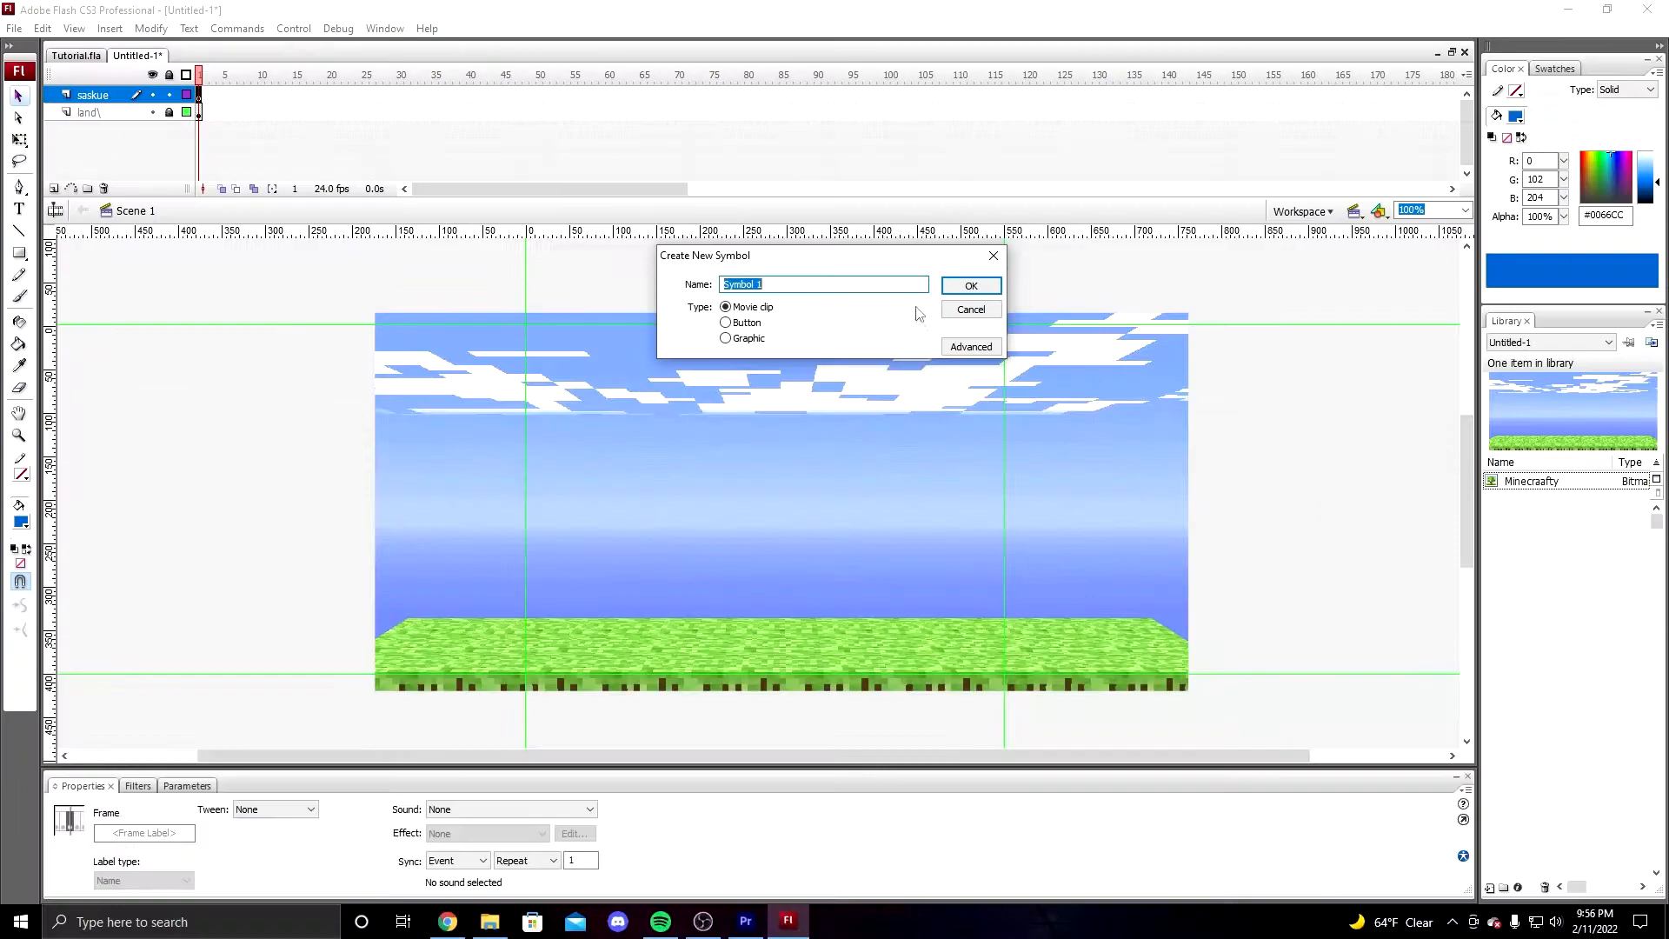
type("sas")
key("BackSpace")
type("n")
left_click(972, 285)
- Import the Sasuke OG Rinnegan running sprites into the symbol as an image sequence, one image per keyframe
key("ctrl+r")
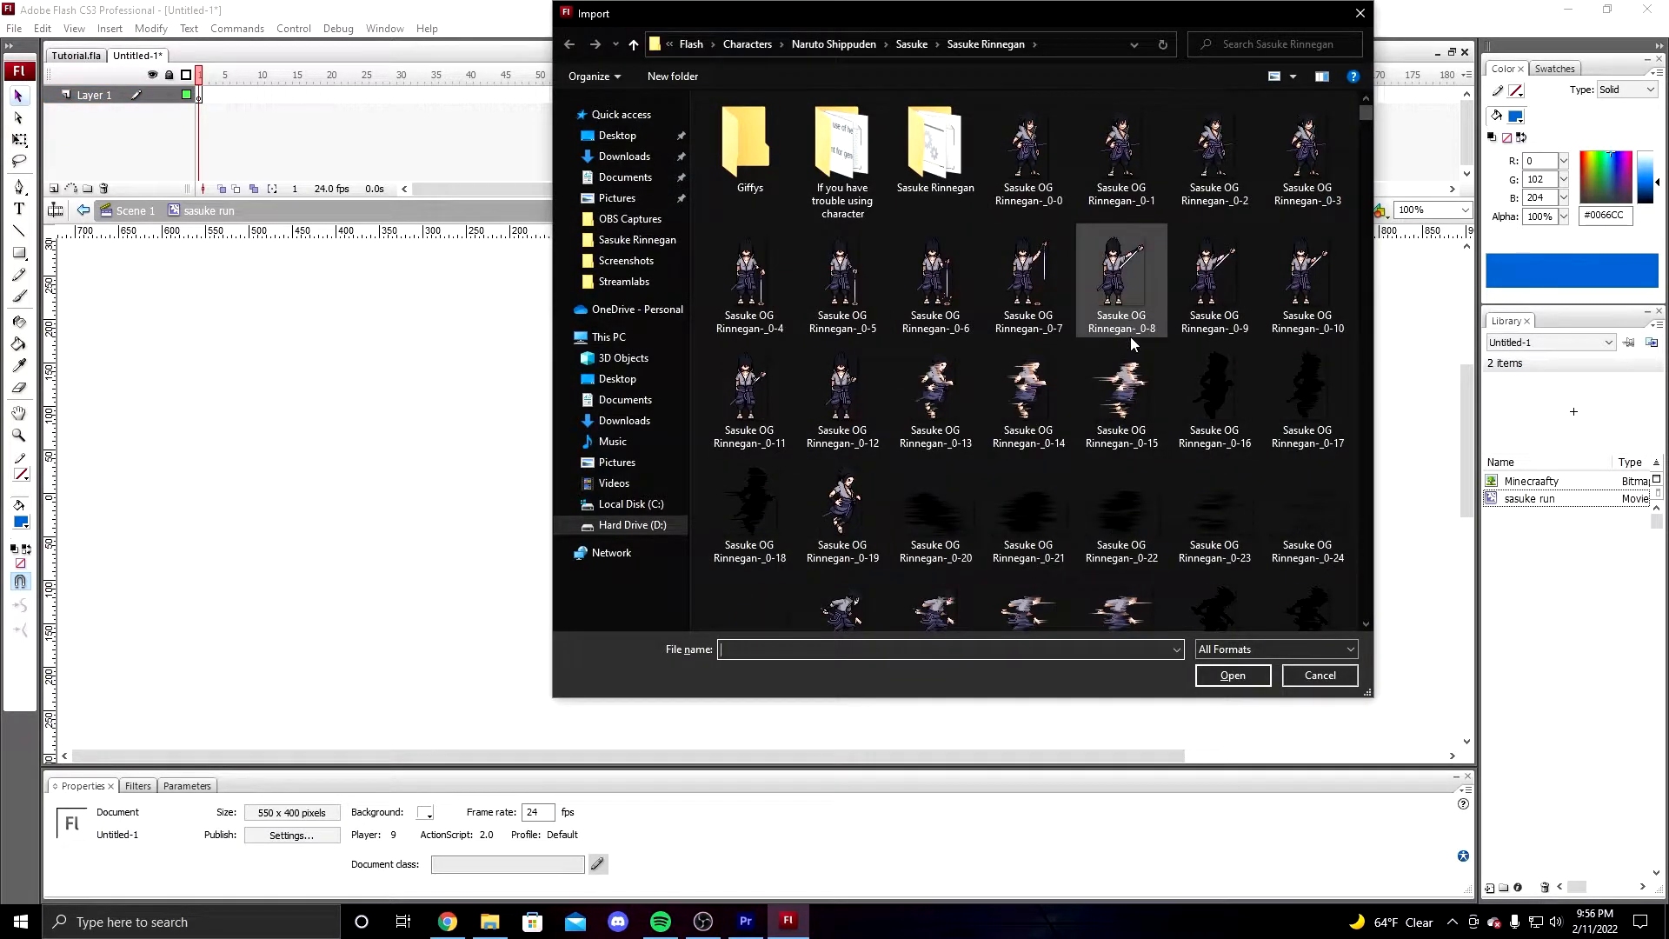
scroll(1131, 344, "down", 8)
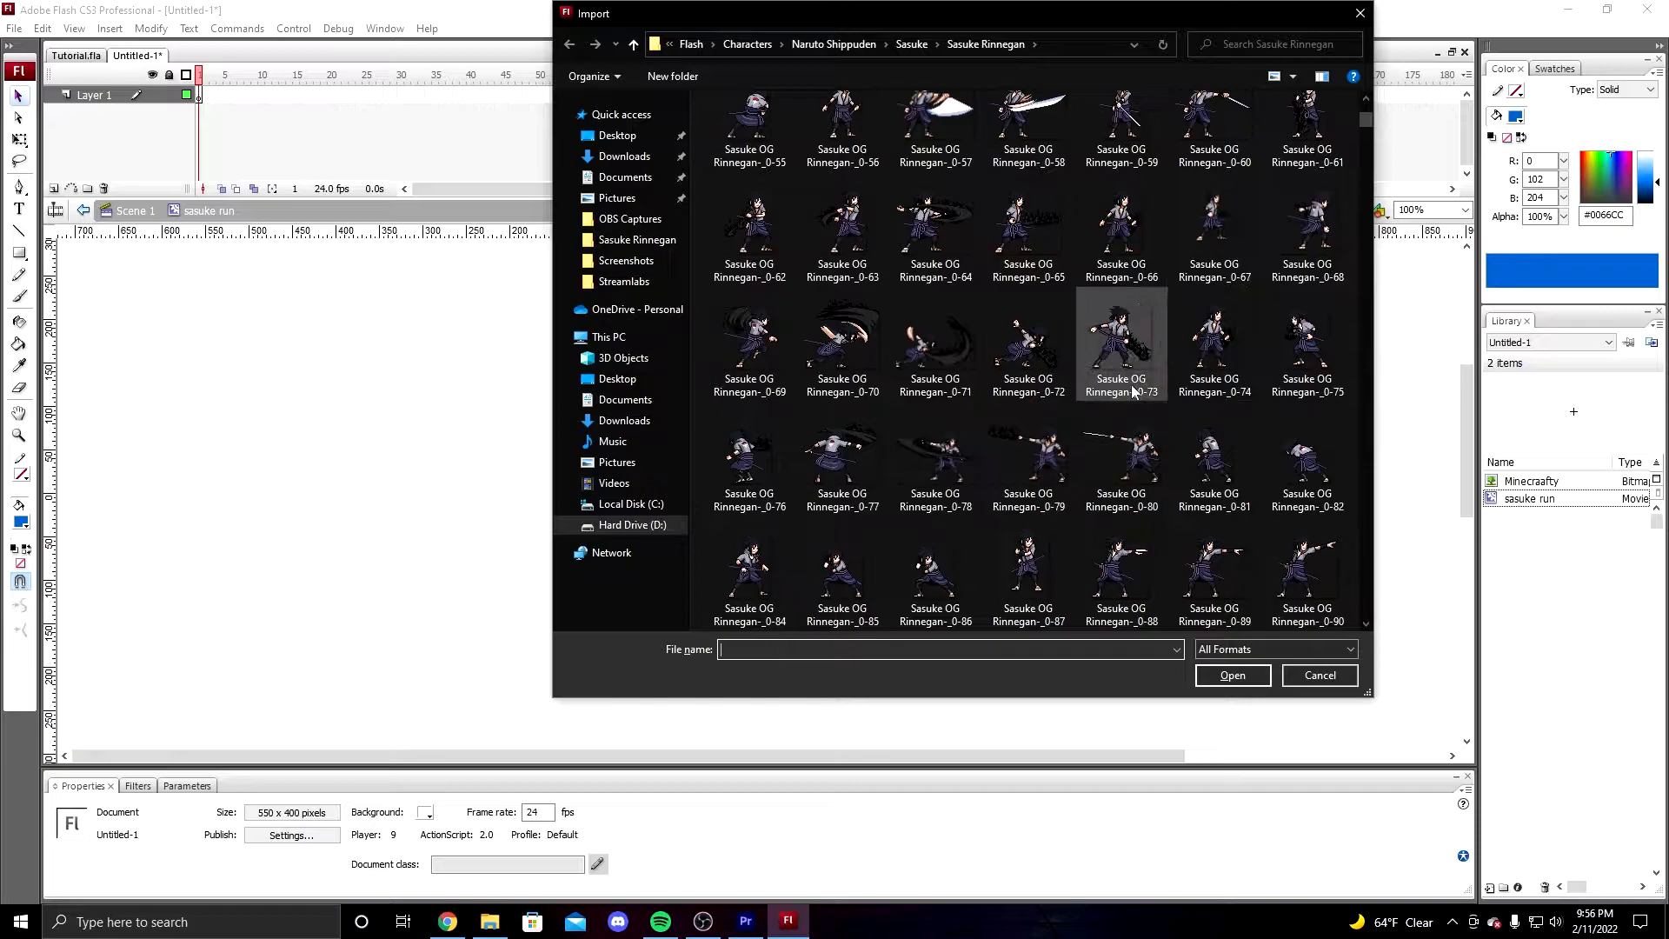
scroll(1135, 395, "down", 15)
scroll(1121, 383, "down", 15)
scroll(1124, 419, "down", 14)
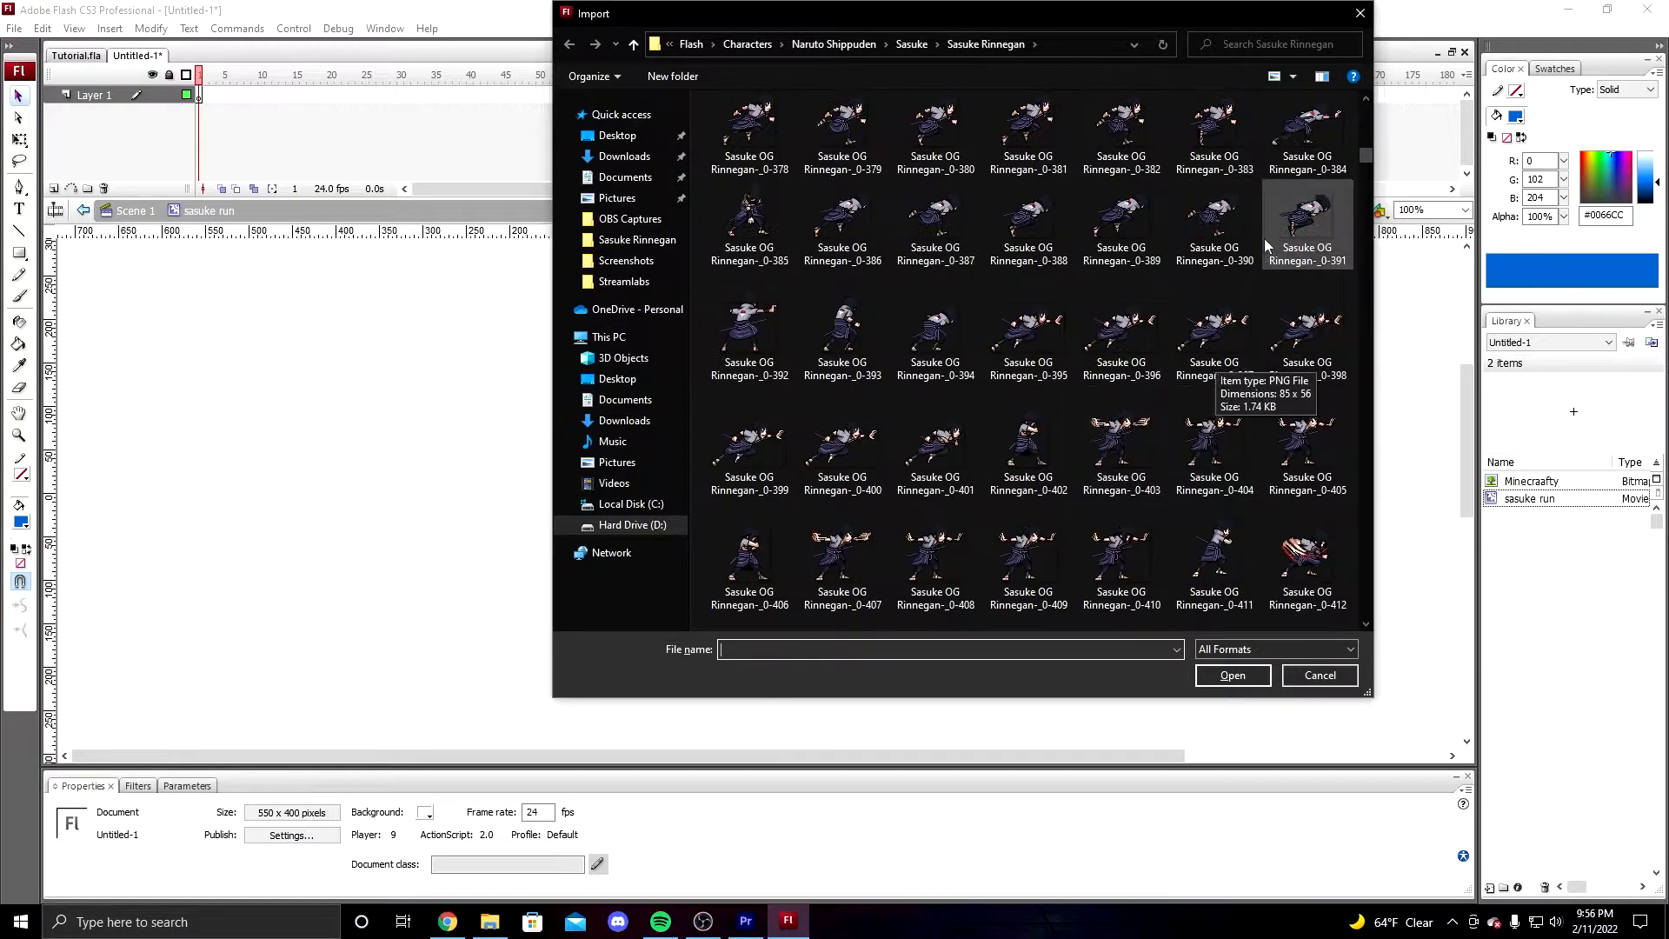
double_click(839, 220)
left_click(821, 498)
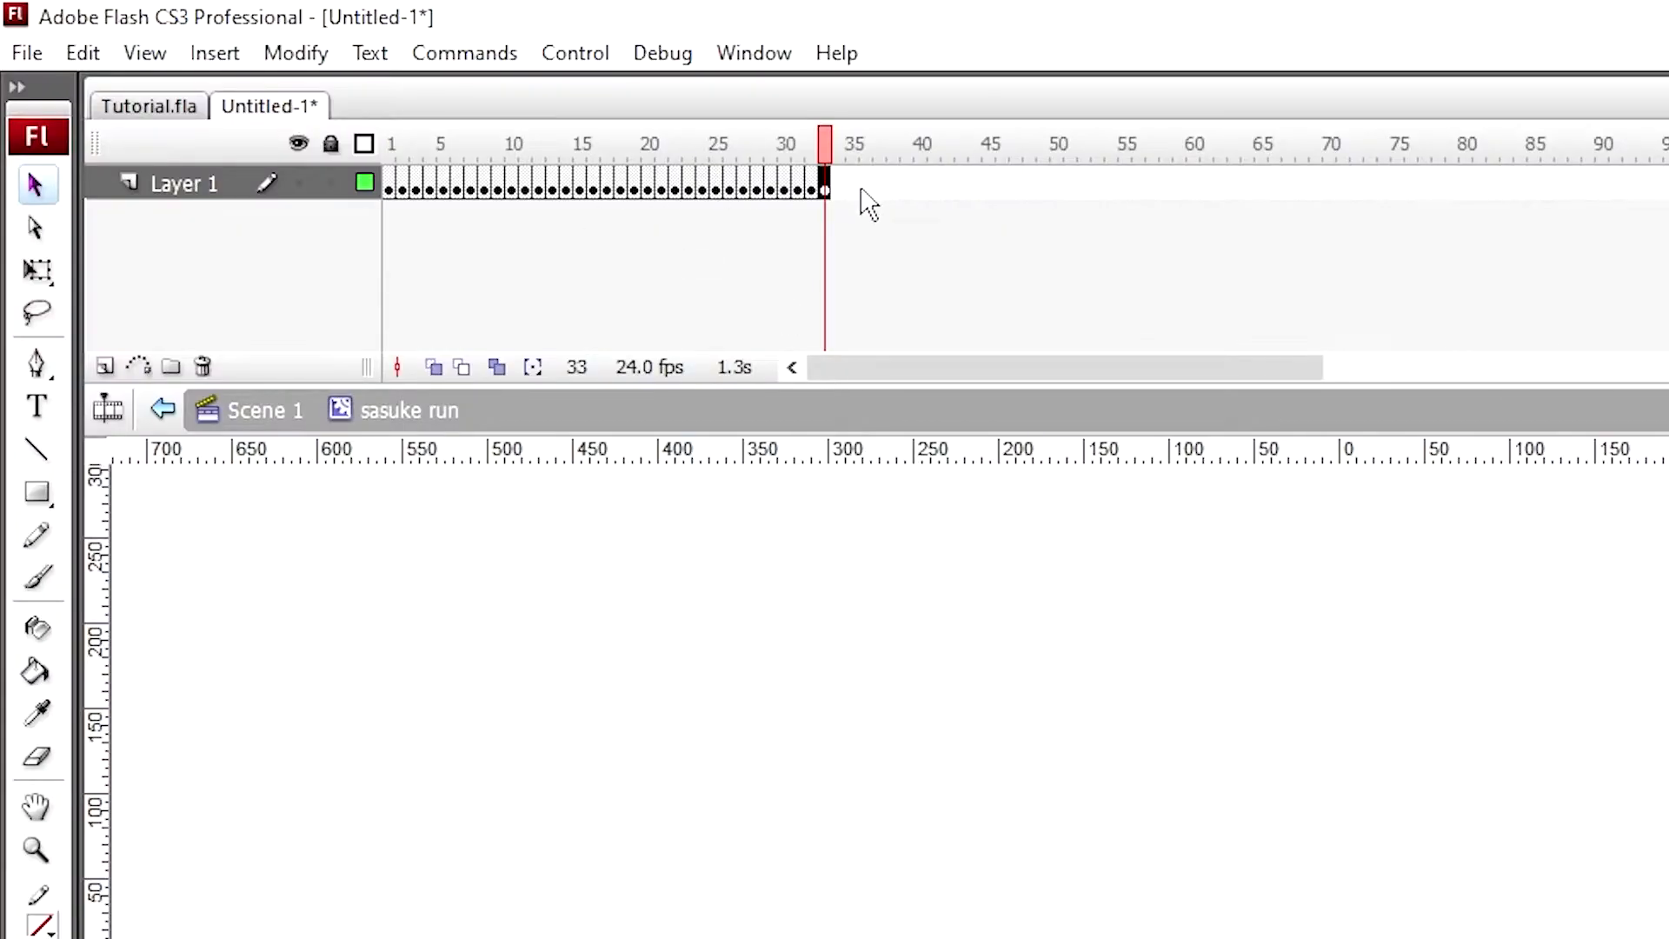
- Remove frames 7 to 33 from Layer 1 of the sasuke run symbol and play the remaining frames
left_click(837, 184)
left_click_drag(828, 196, 453, 198)
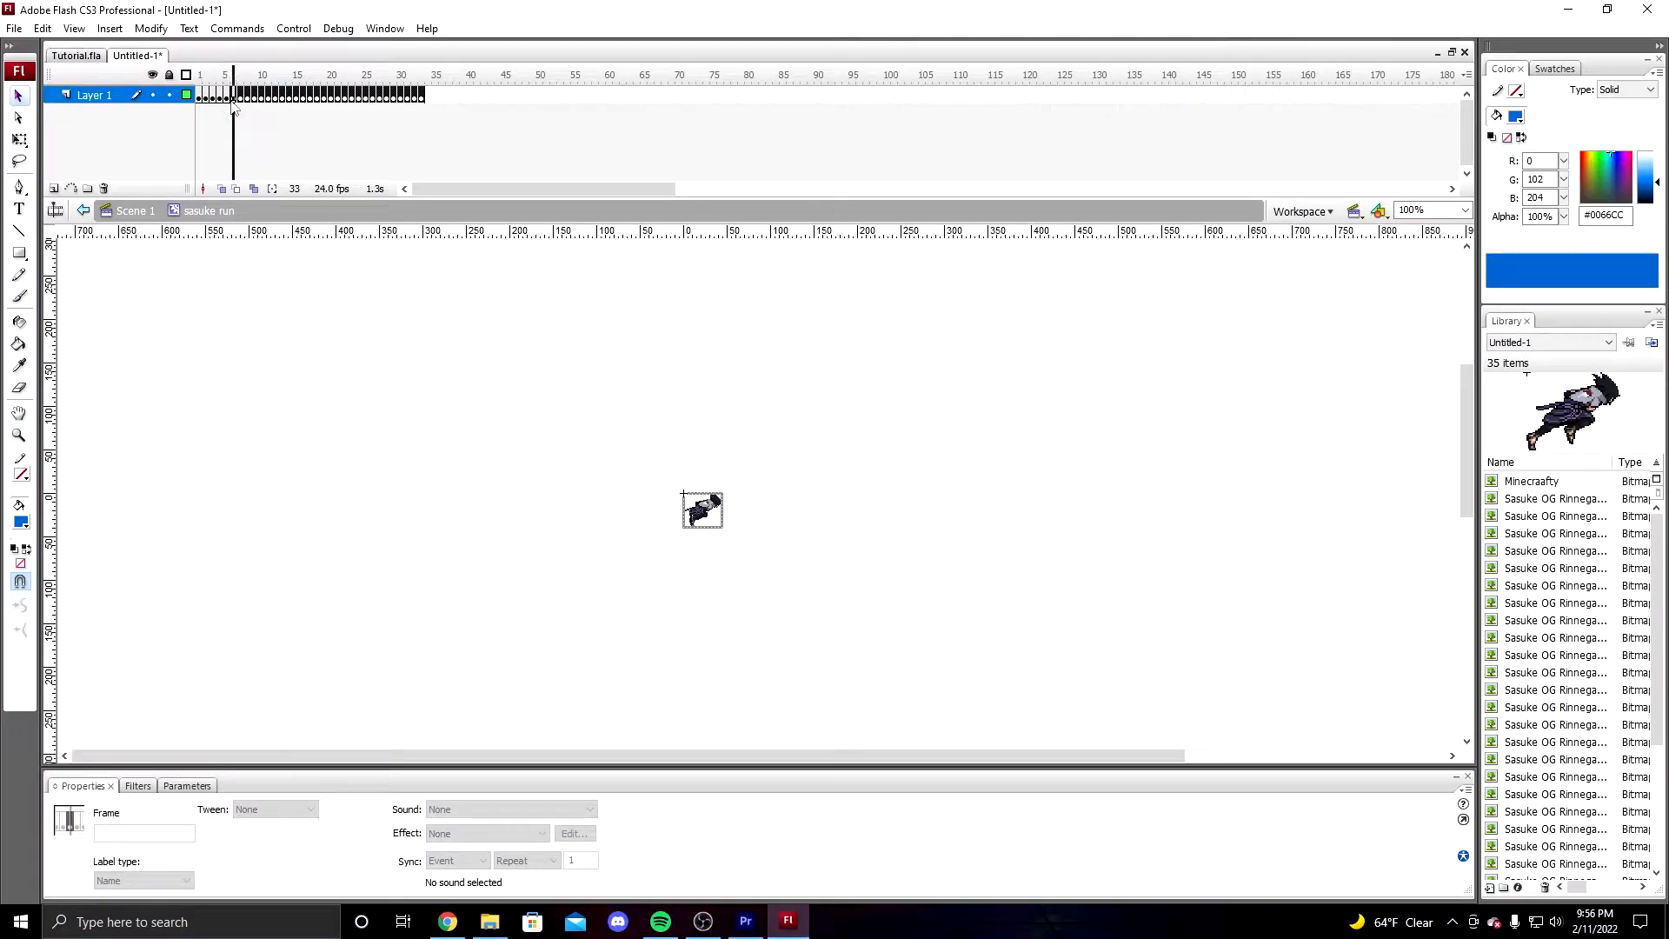
left_click_drag(238, 106, 244, 106)
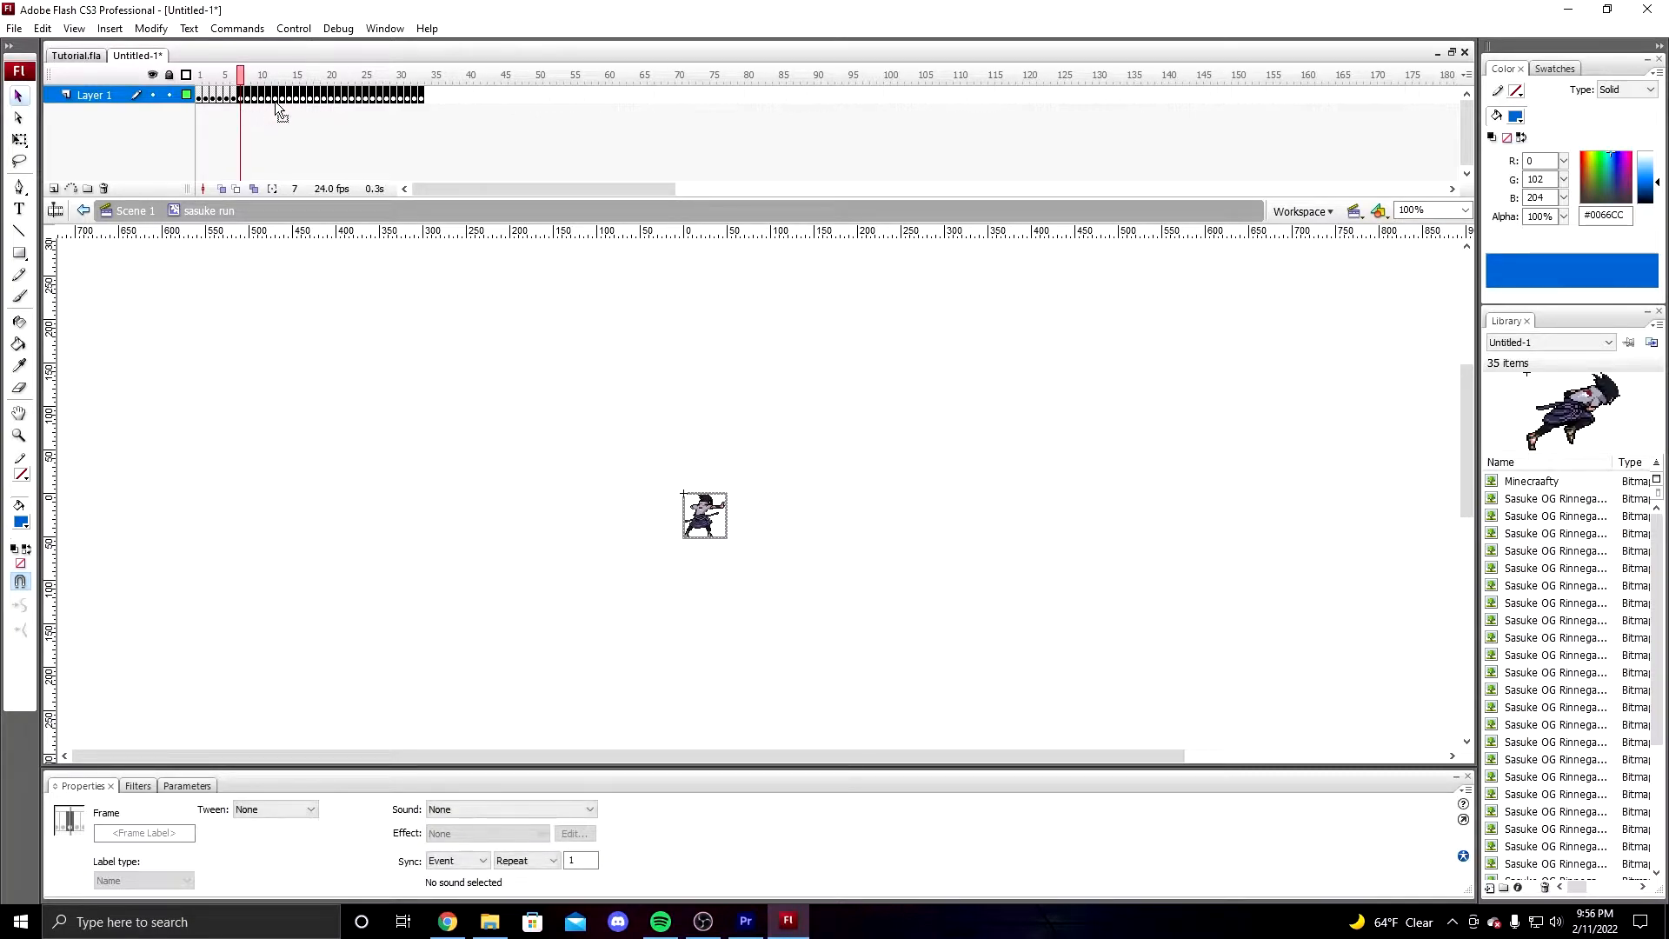
right_click(279, 91)
left_click(379, 168)
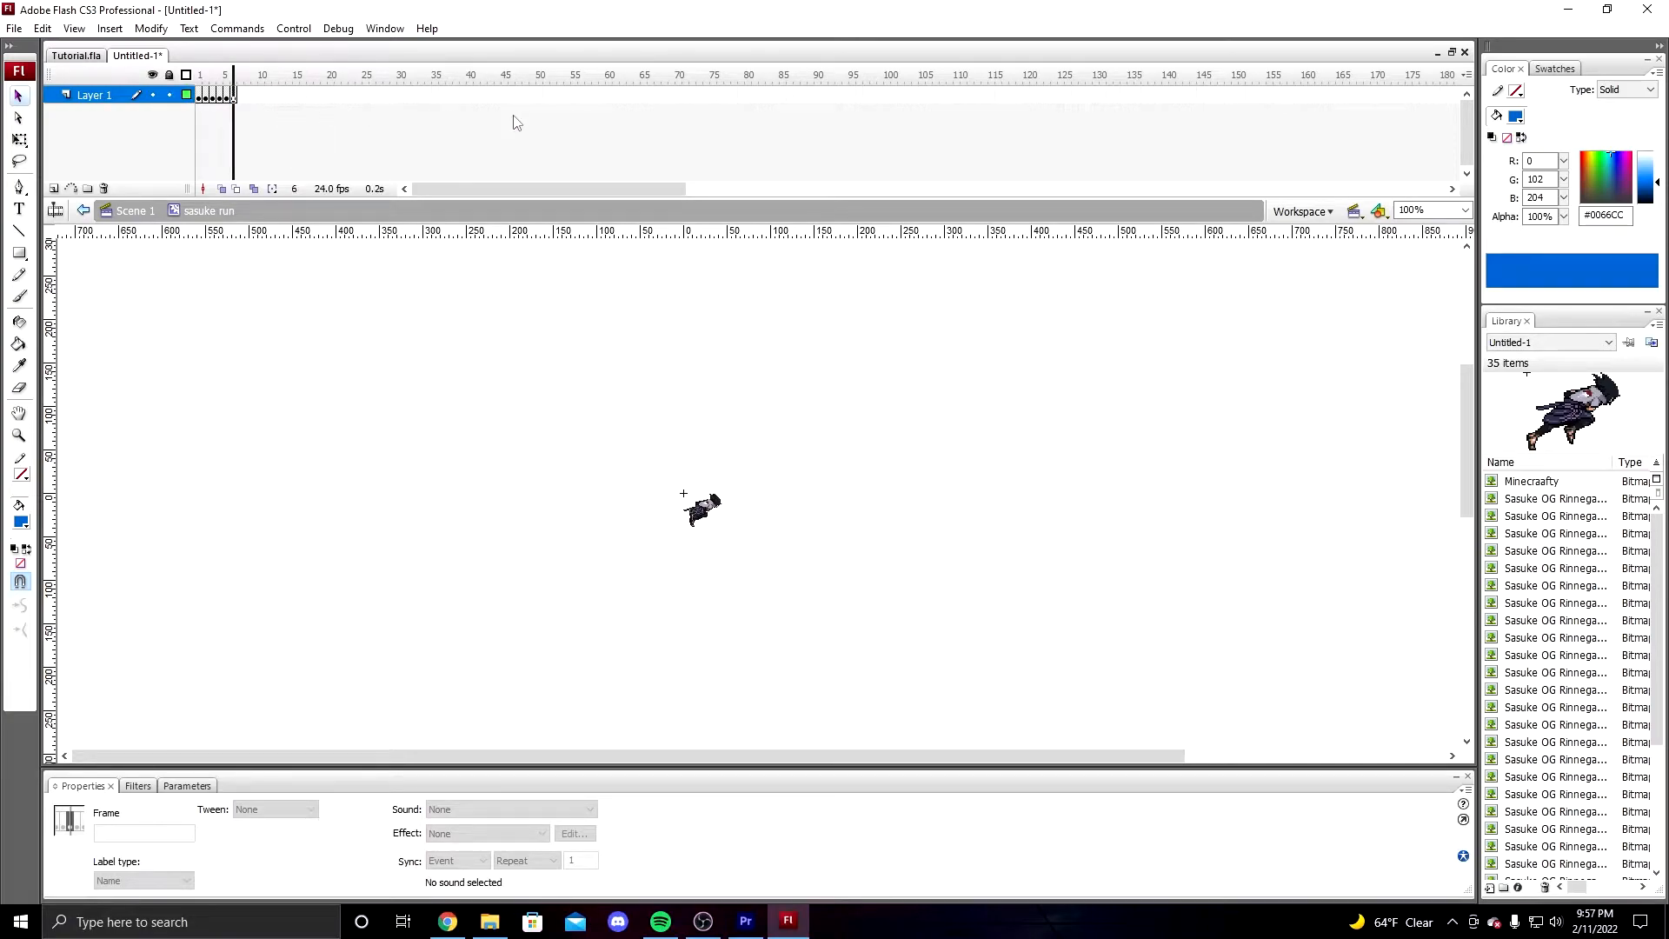
key("Return")
- Place a vertical guide at about 27 and a horizontal guide at about 13, crossing on the frame 1 sprite's torso
left_click(1466, 209)
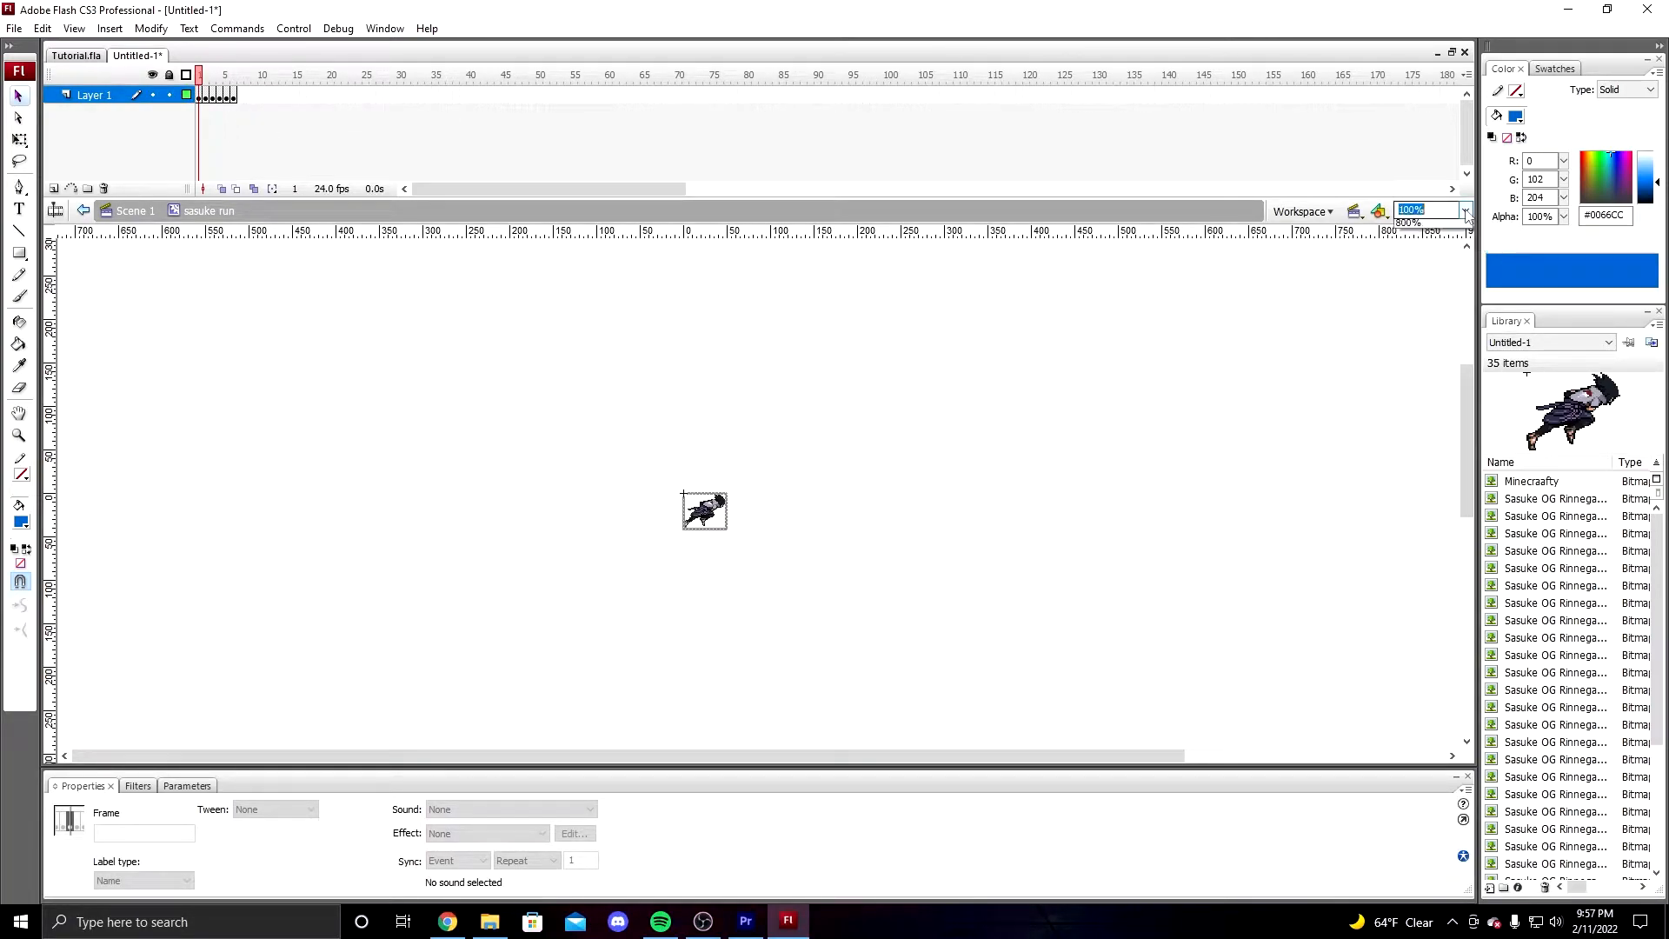
left_click(1435, 317)
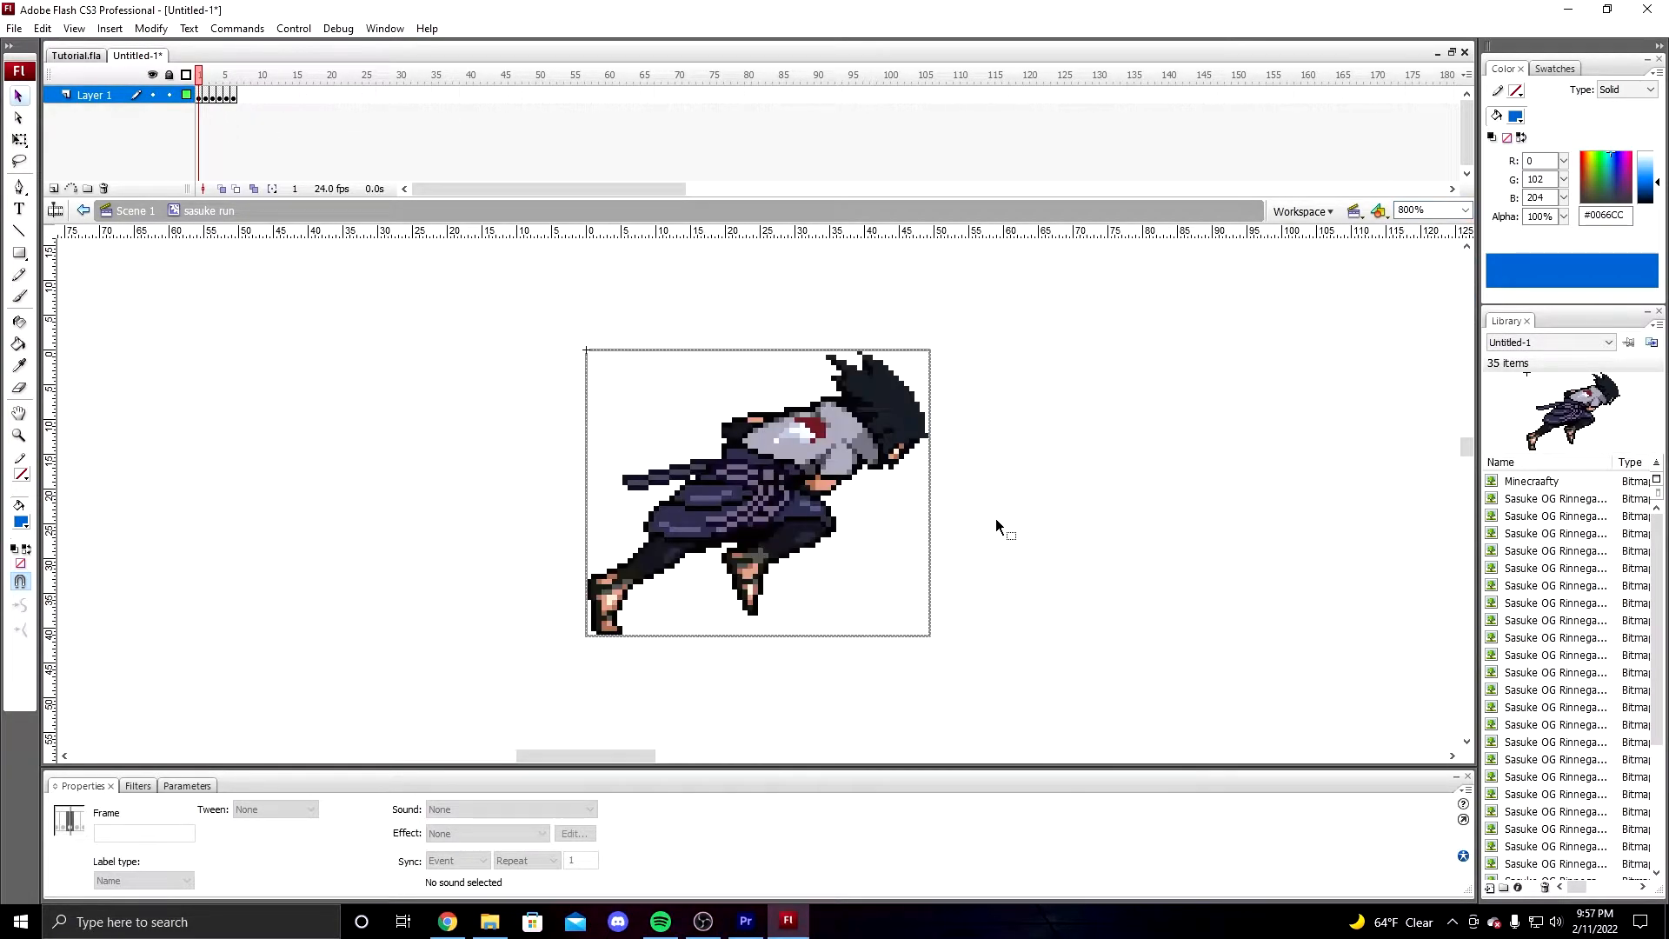
left_click(1120, 496)
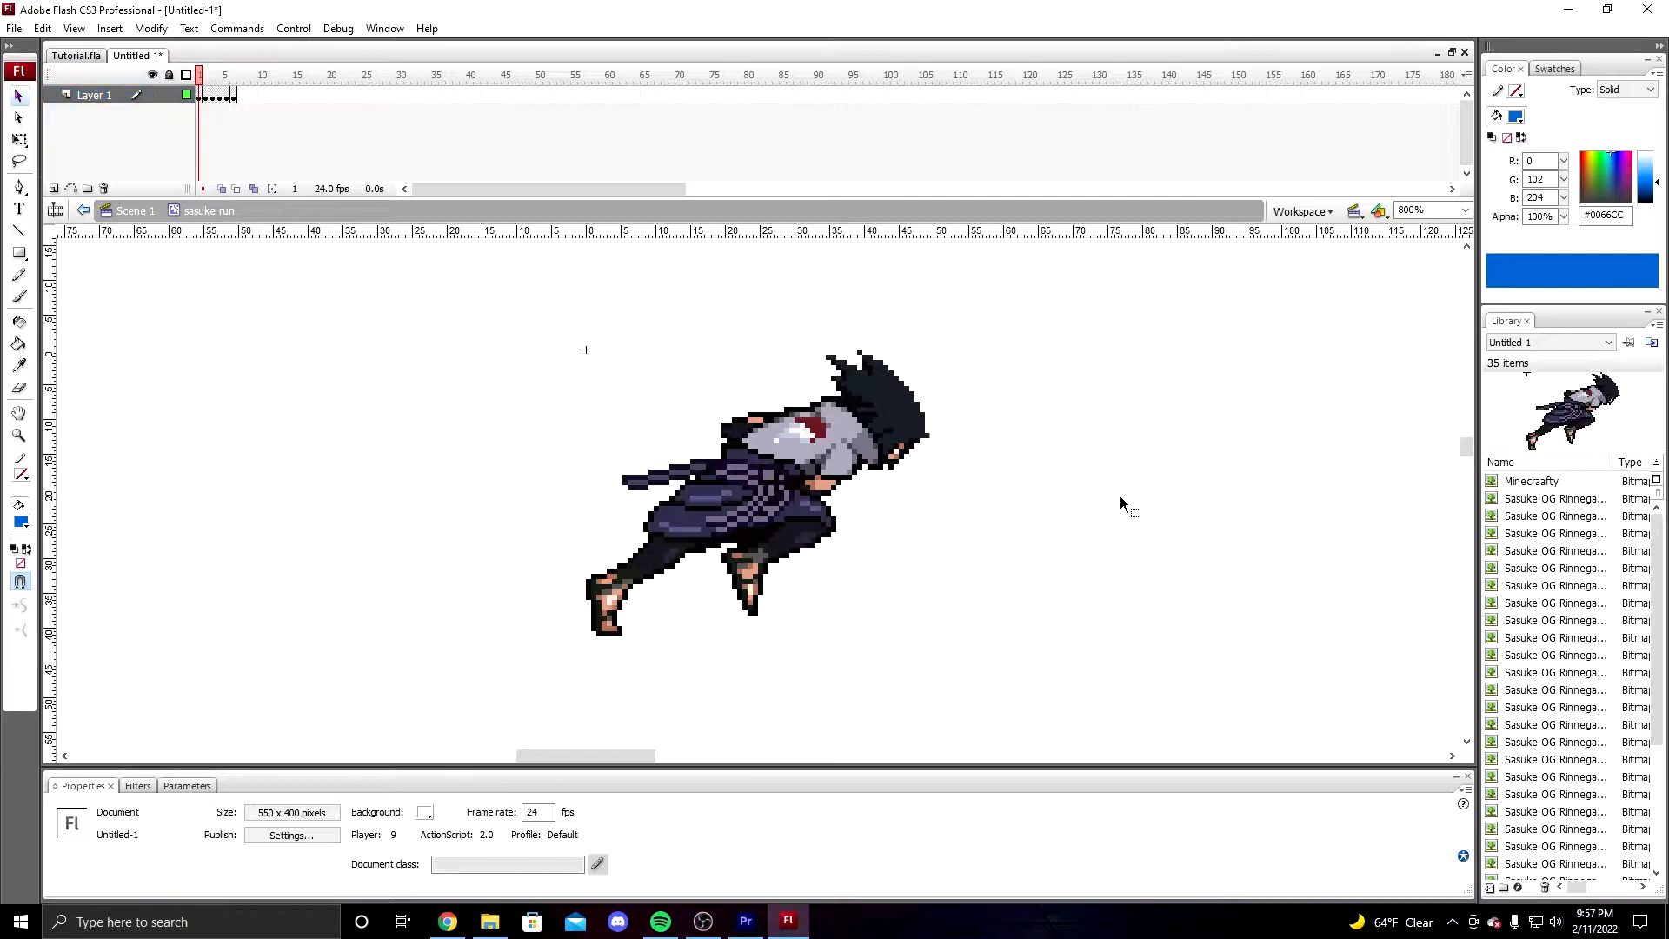
left_click(758, 495)
left_click_drag(212, 69, 208, 105)
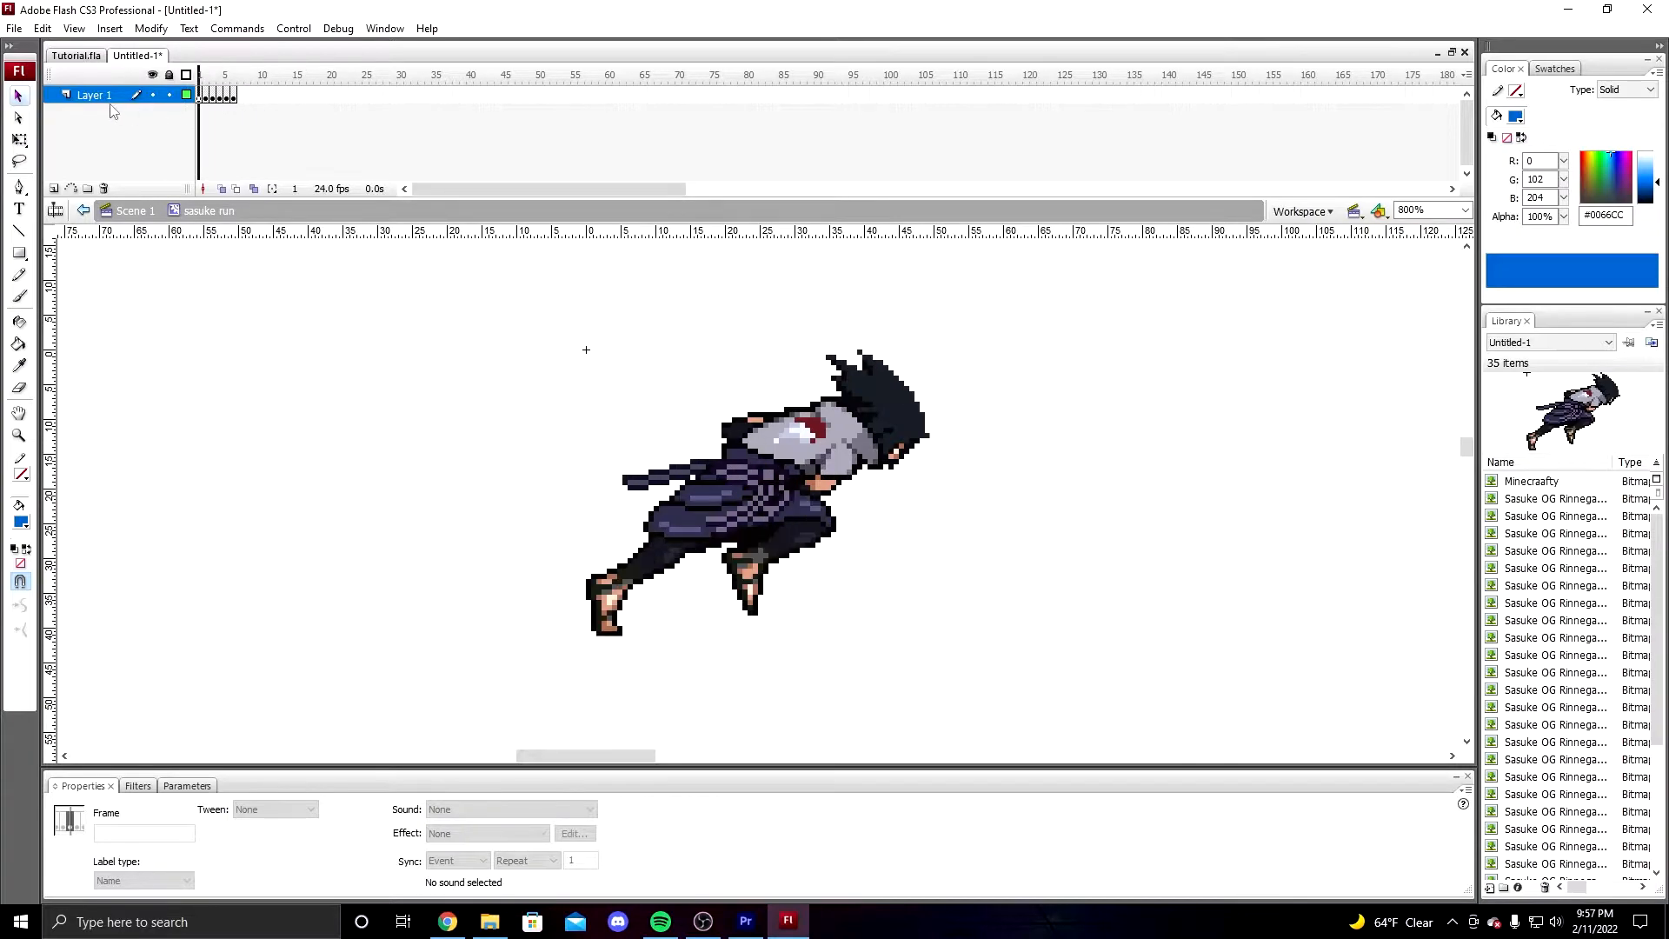
left_click_drag(51, 493, 776, 440)
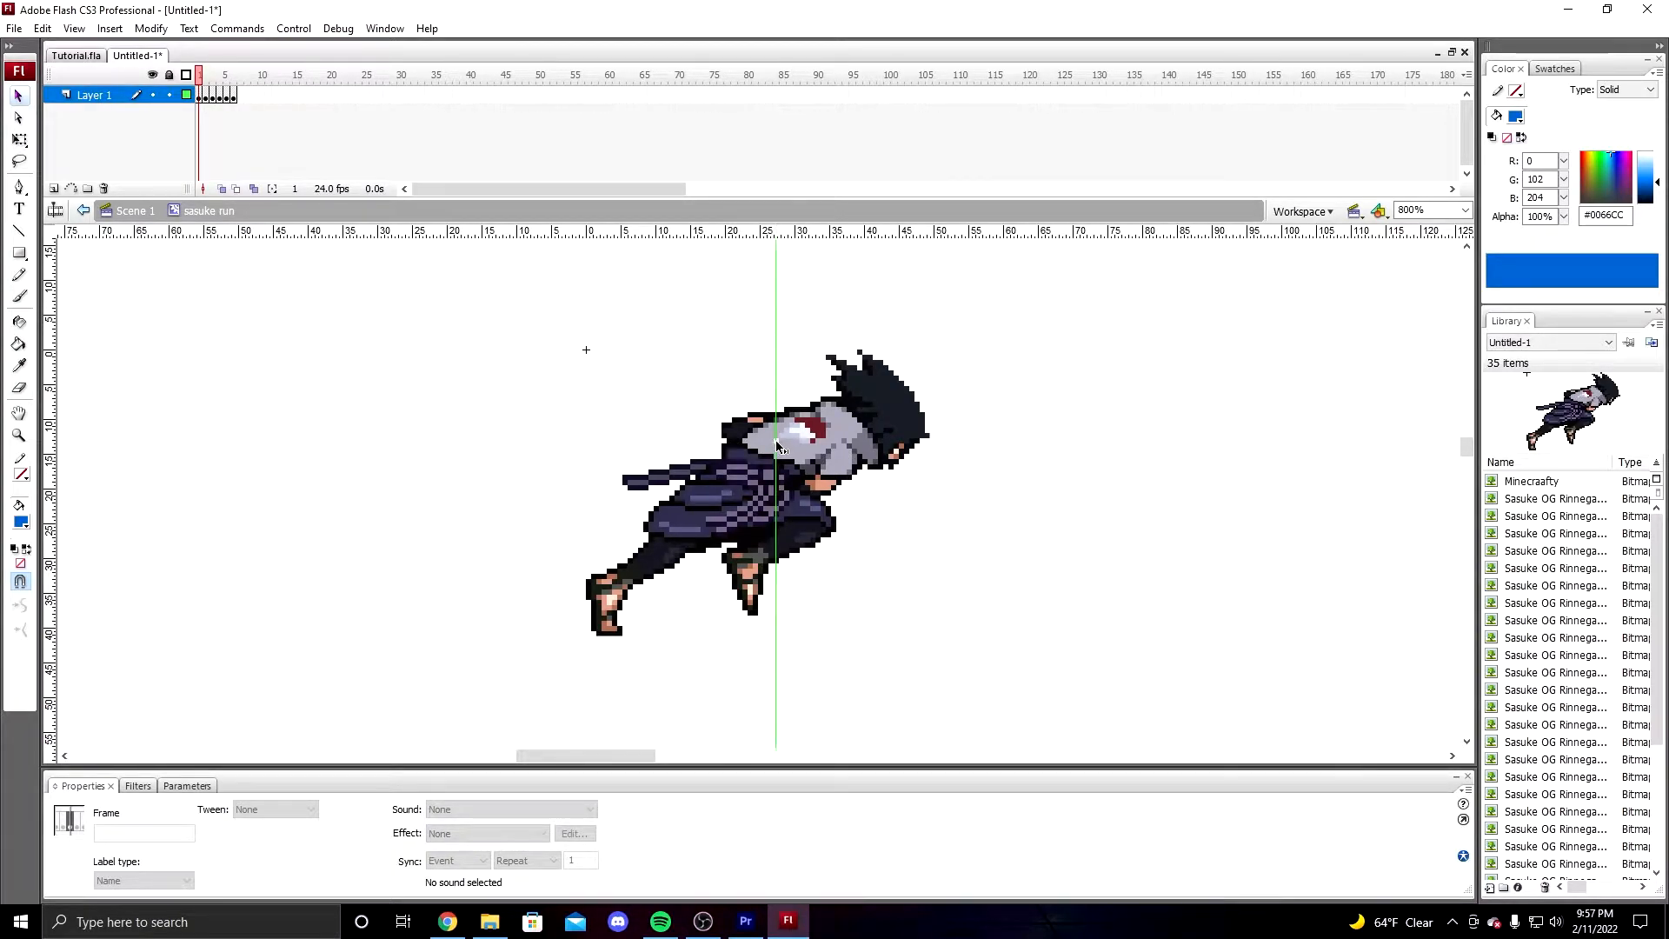
left_click_drag(451, 233, 779, 442)
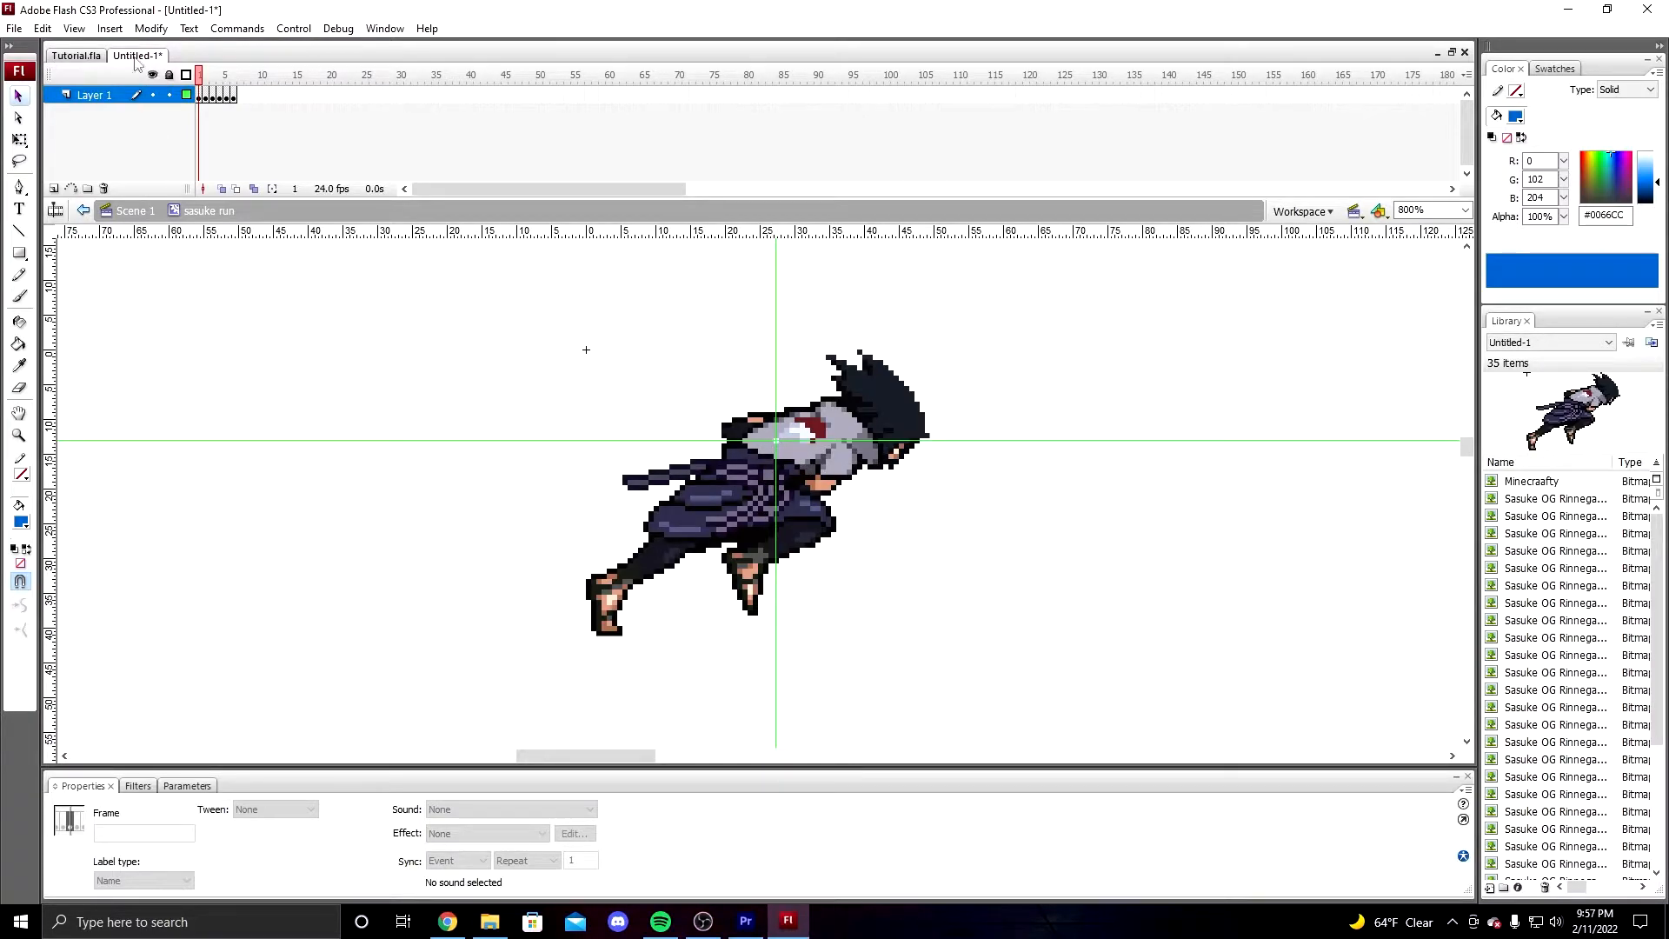
- Compare the sprite's position with the guides across the frames and turn on onion skinning limited to the previous frame
left_click(200, 97)
left_click(227, 98)
left_click_drag(229, 79, 189, 81)
left_click(700, 533)
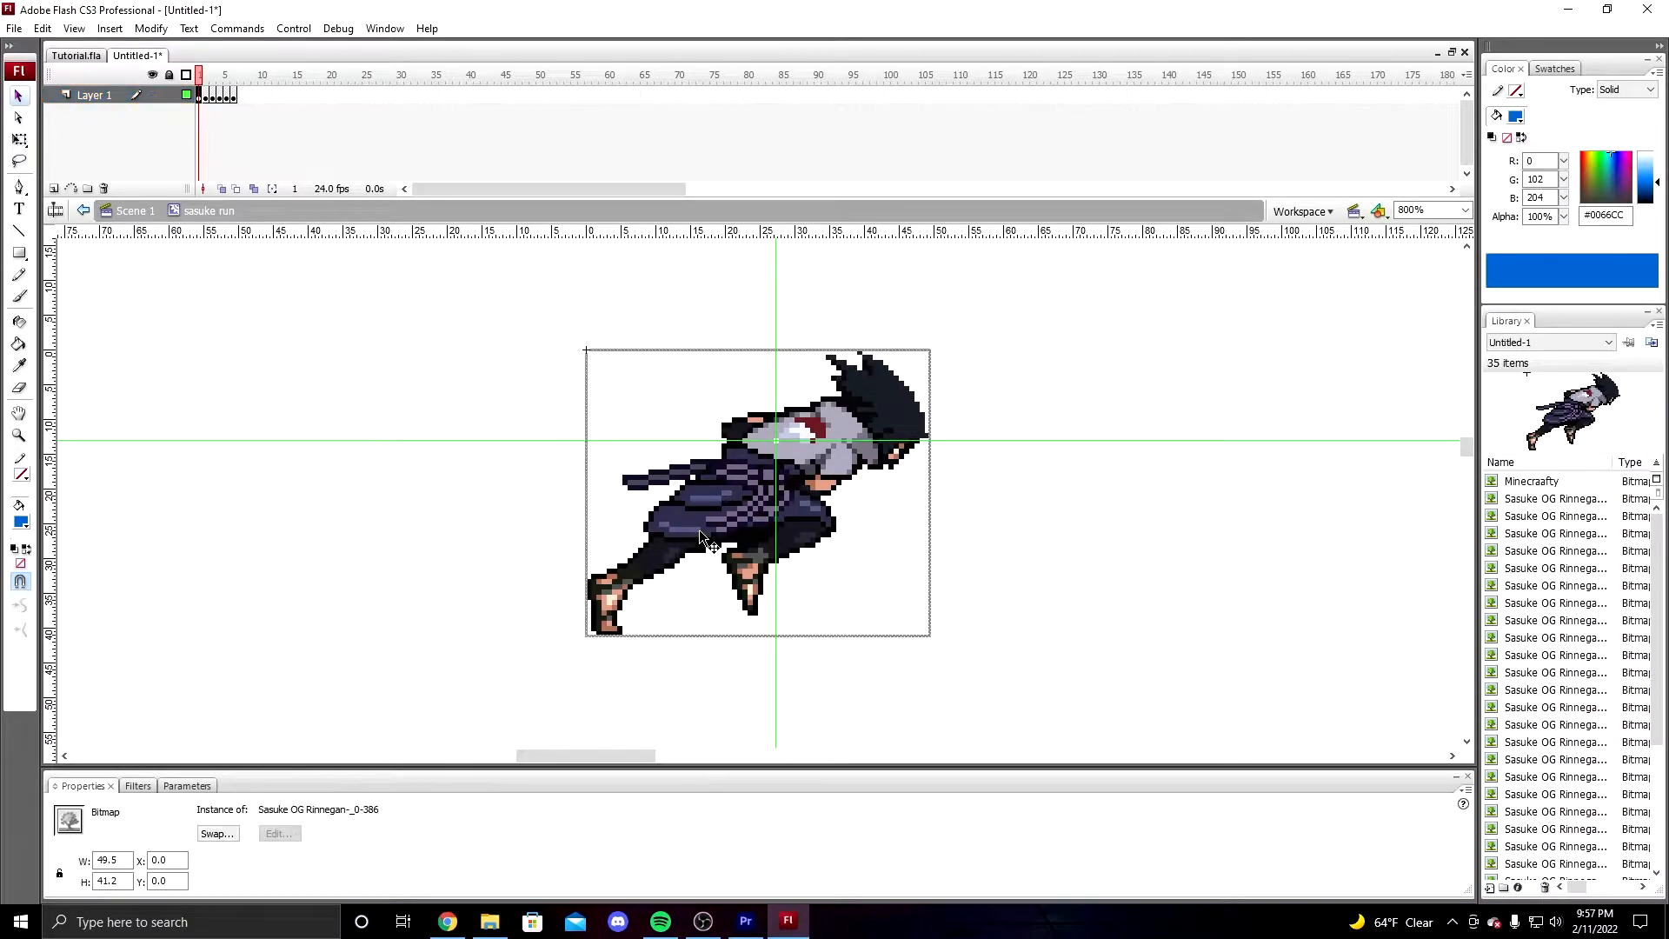
key("period")
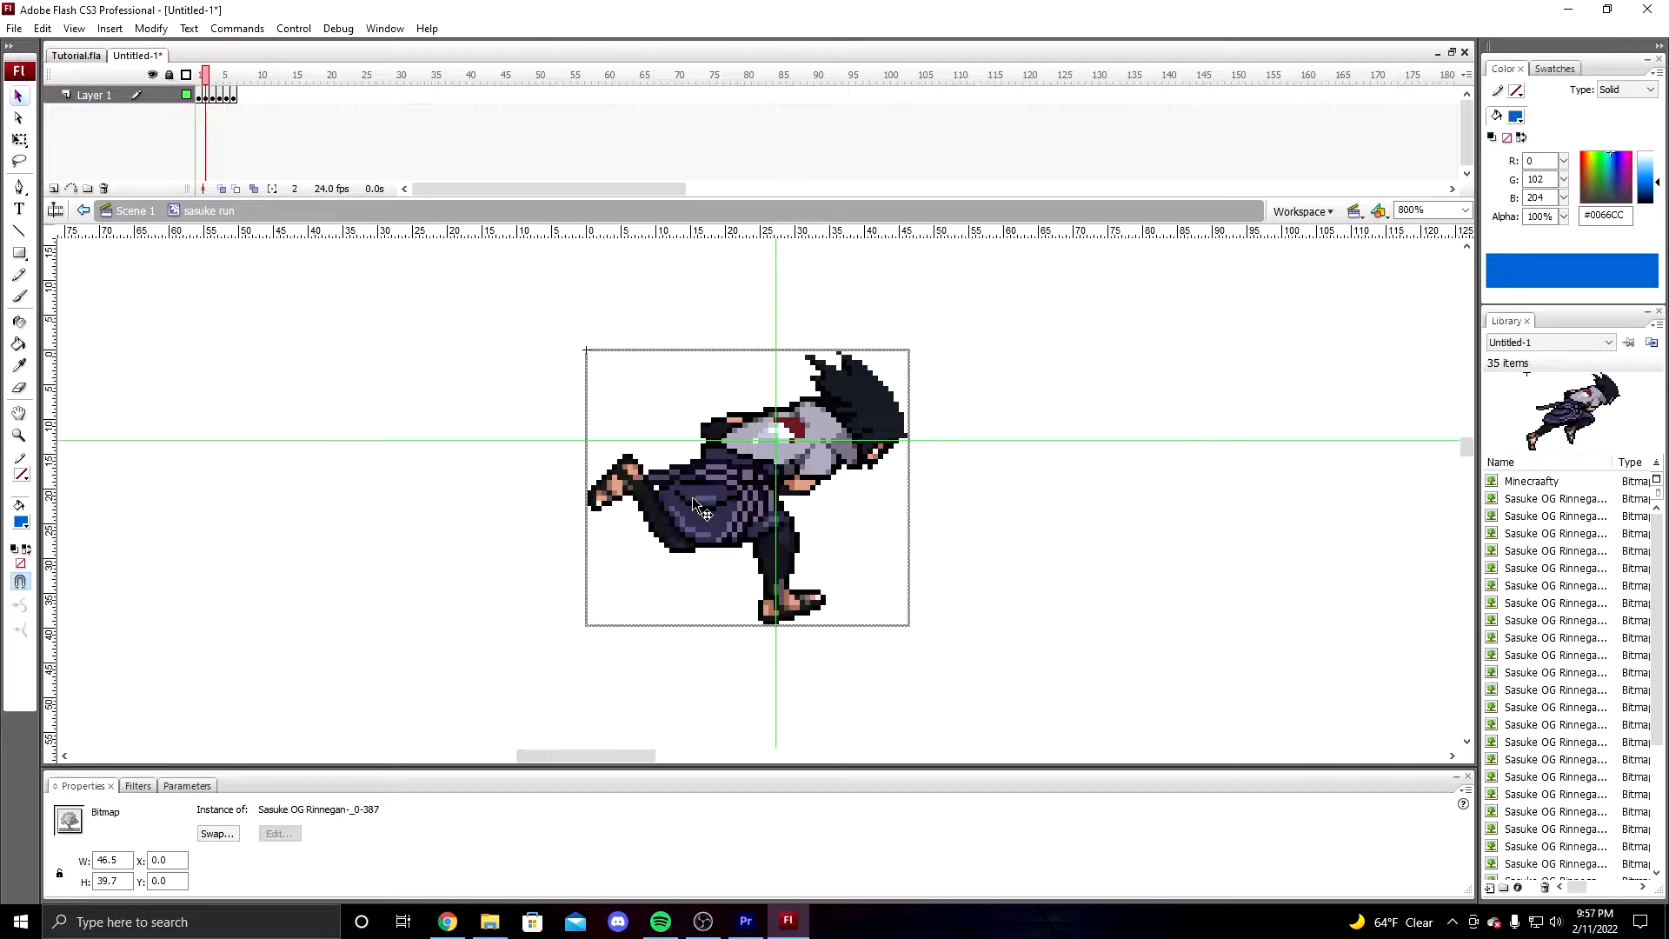
key("period")
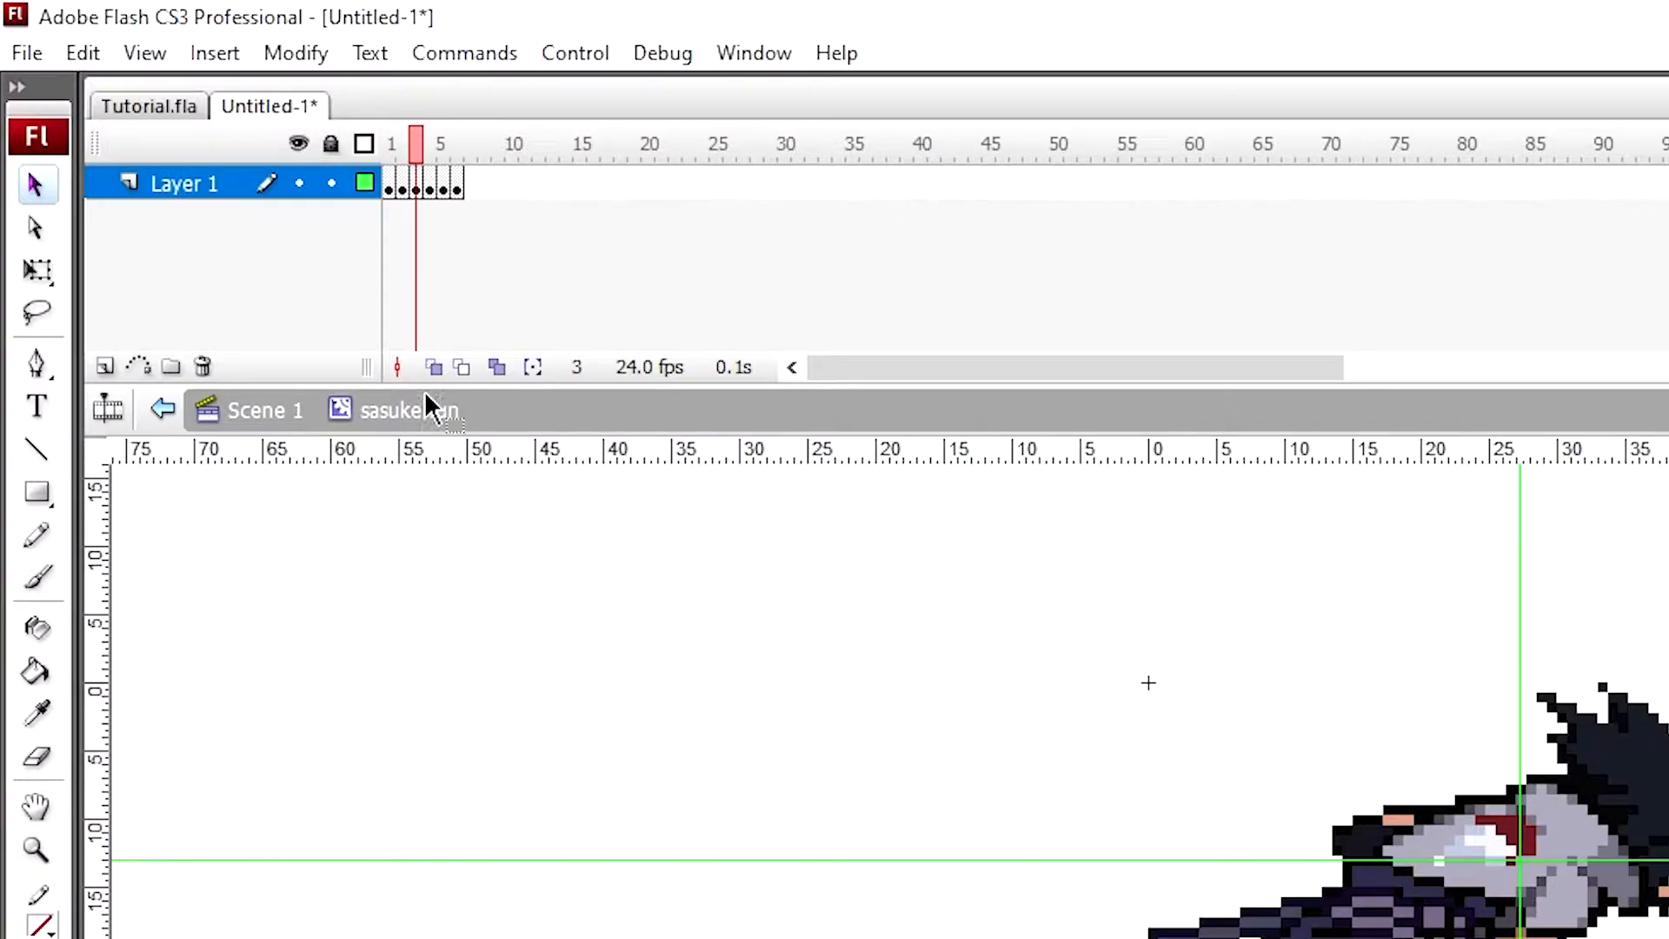
left_click(434, 367)
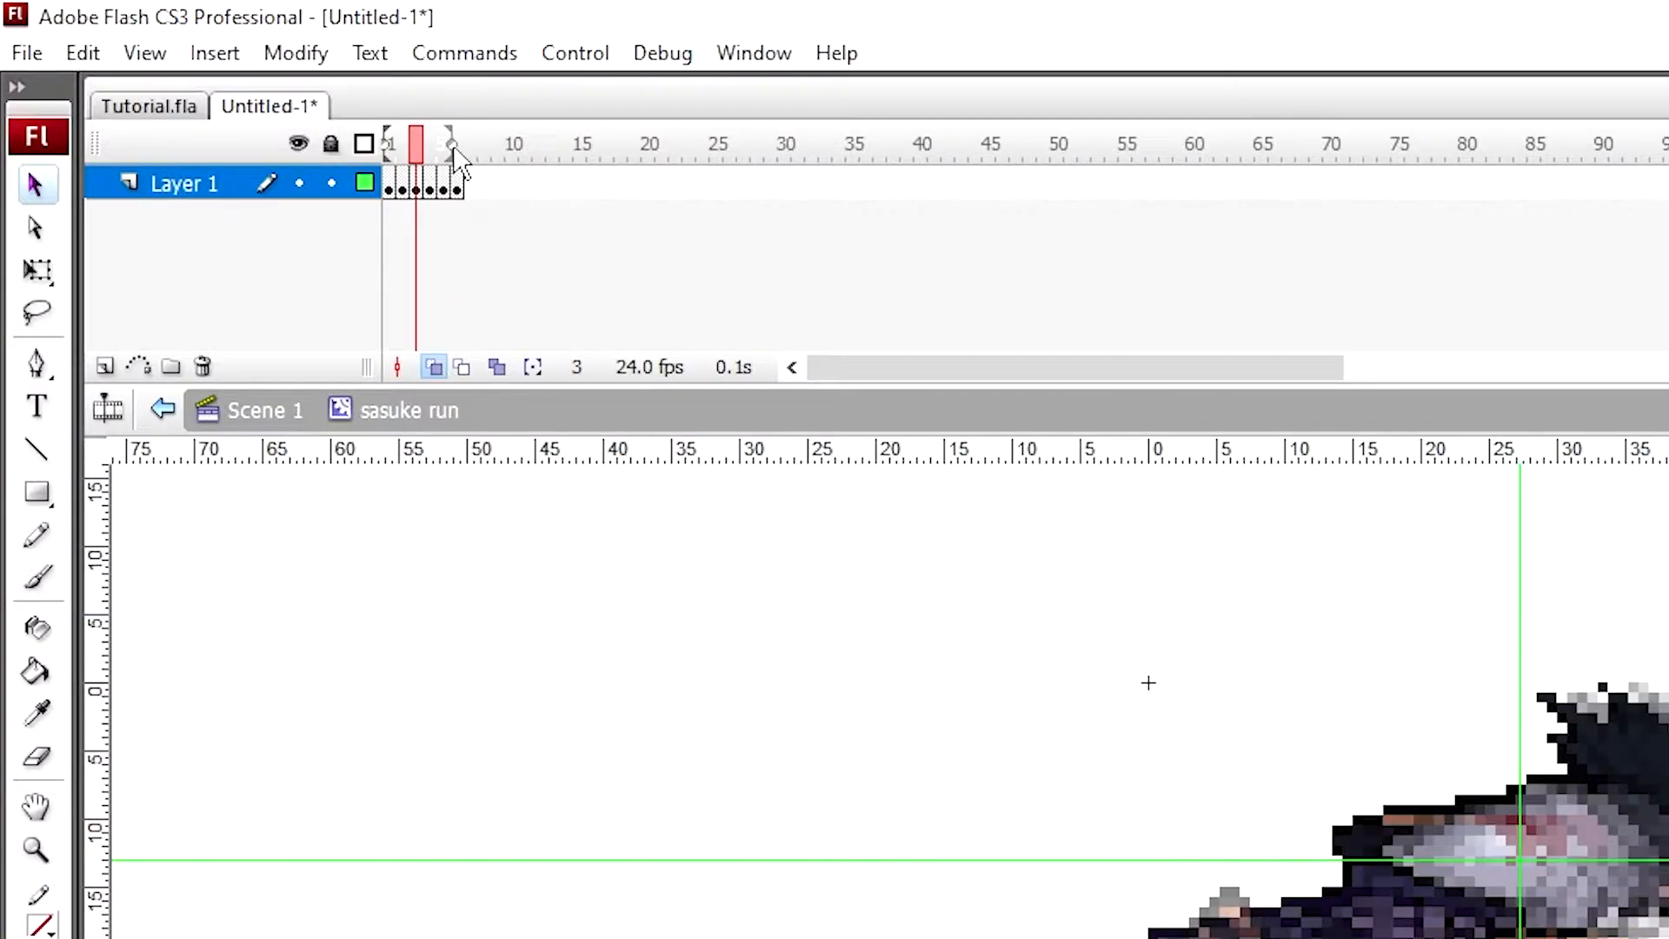
left_click_drag(419, 147, 401, 148)
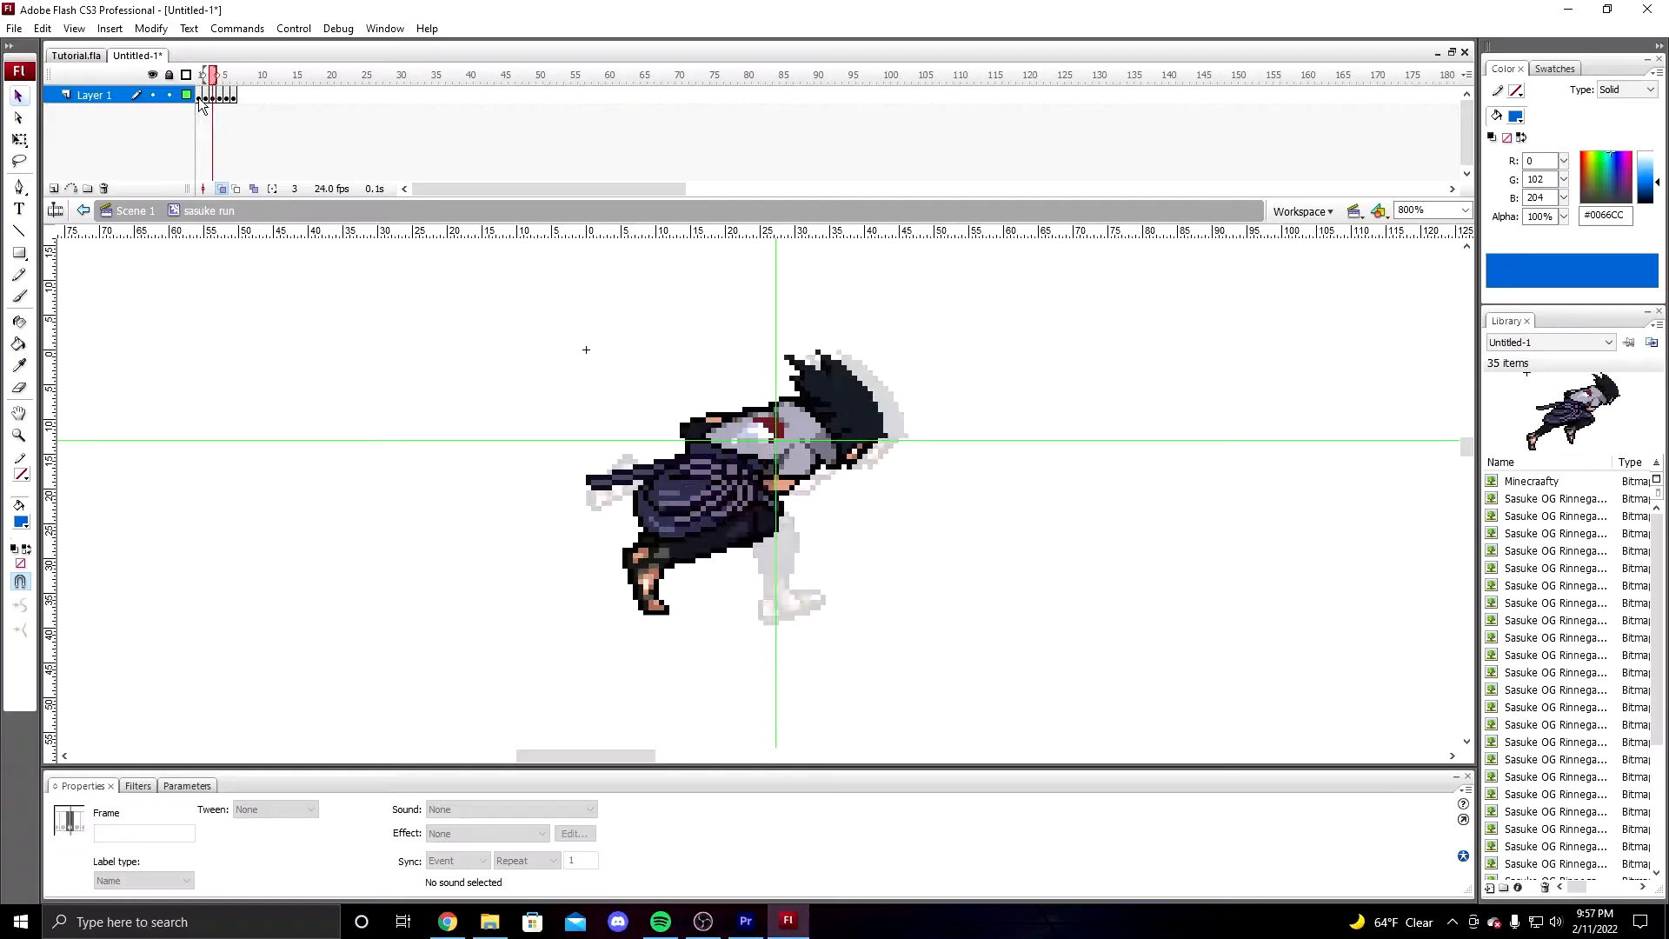
left_click(388, 186)
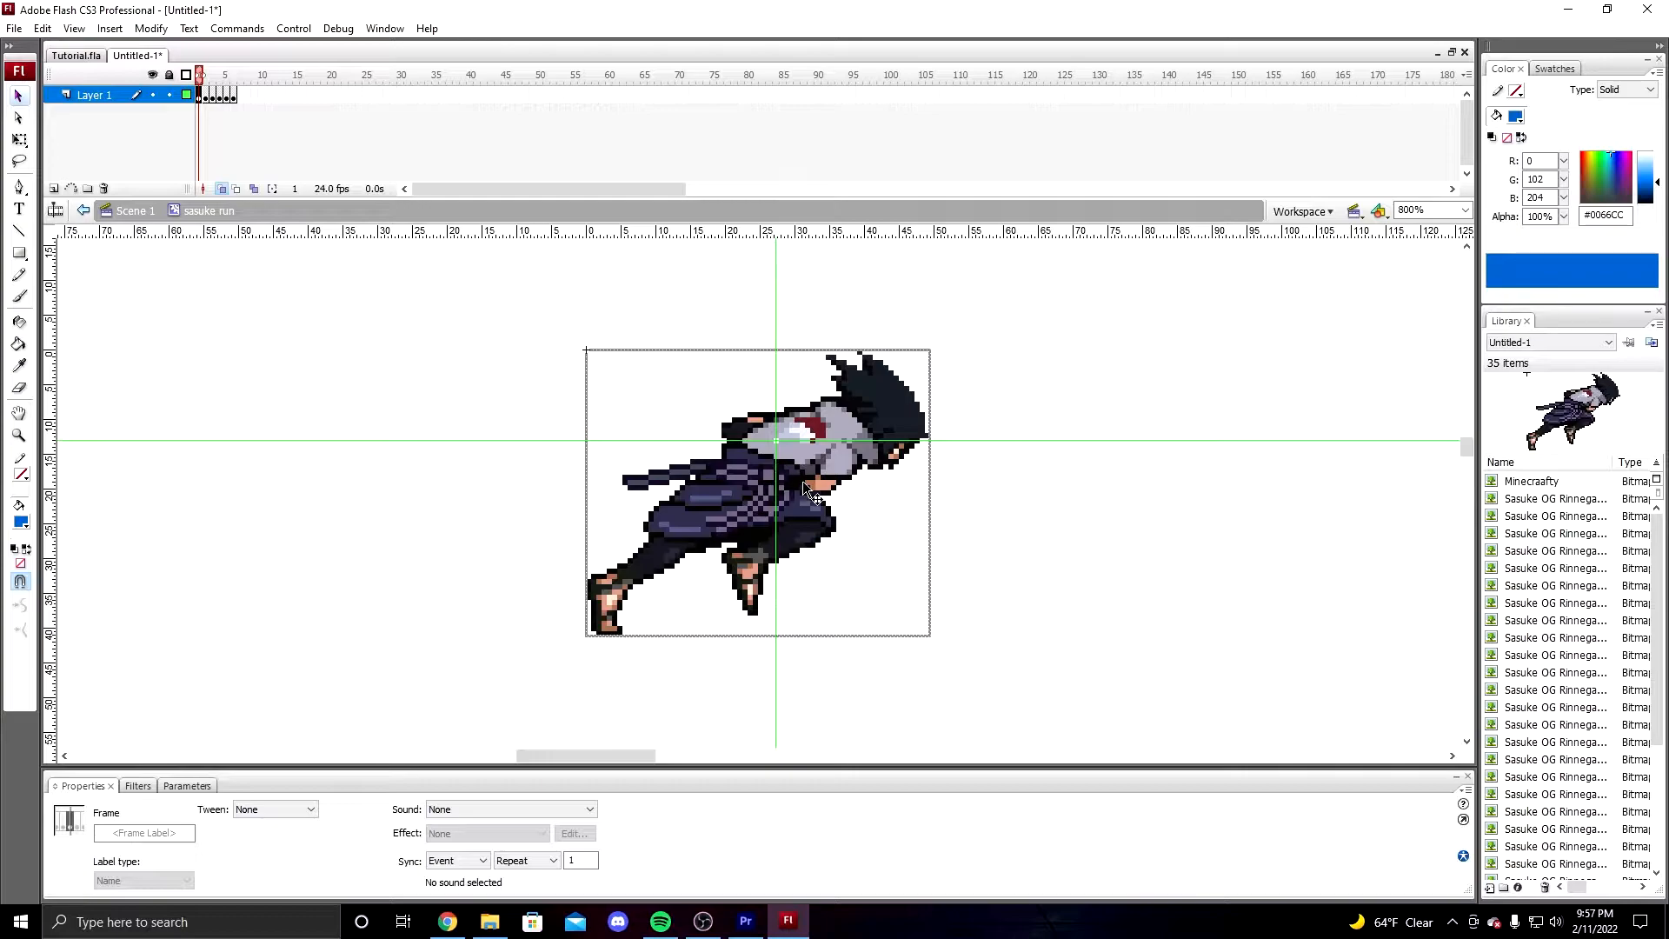
- Nudge the frame 2 sprite to the right to line its head and torso up with the onion-skinned frame 1
key("period")
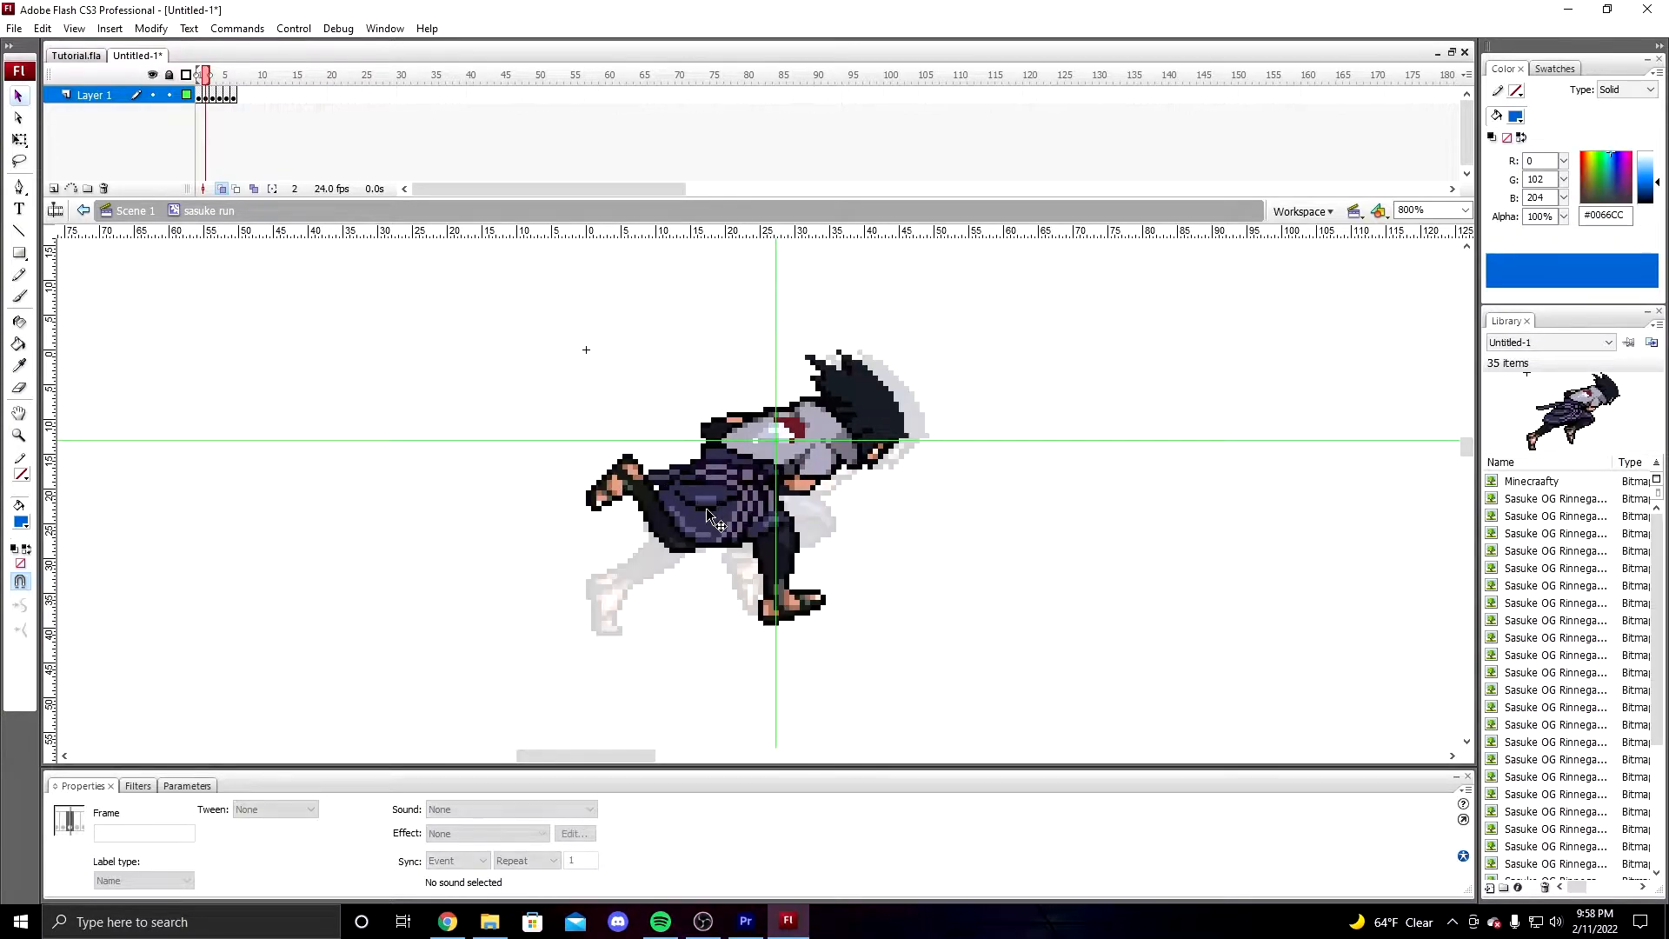
left_click(713, 508)
key("Right")
key("Right")
key("Right")
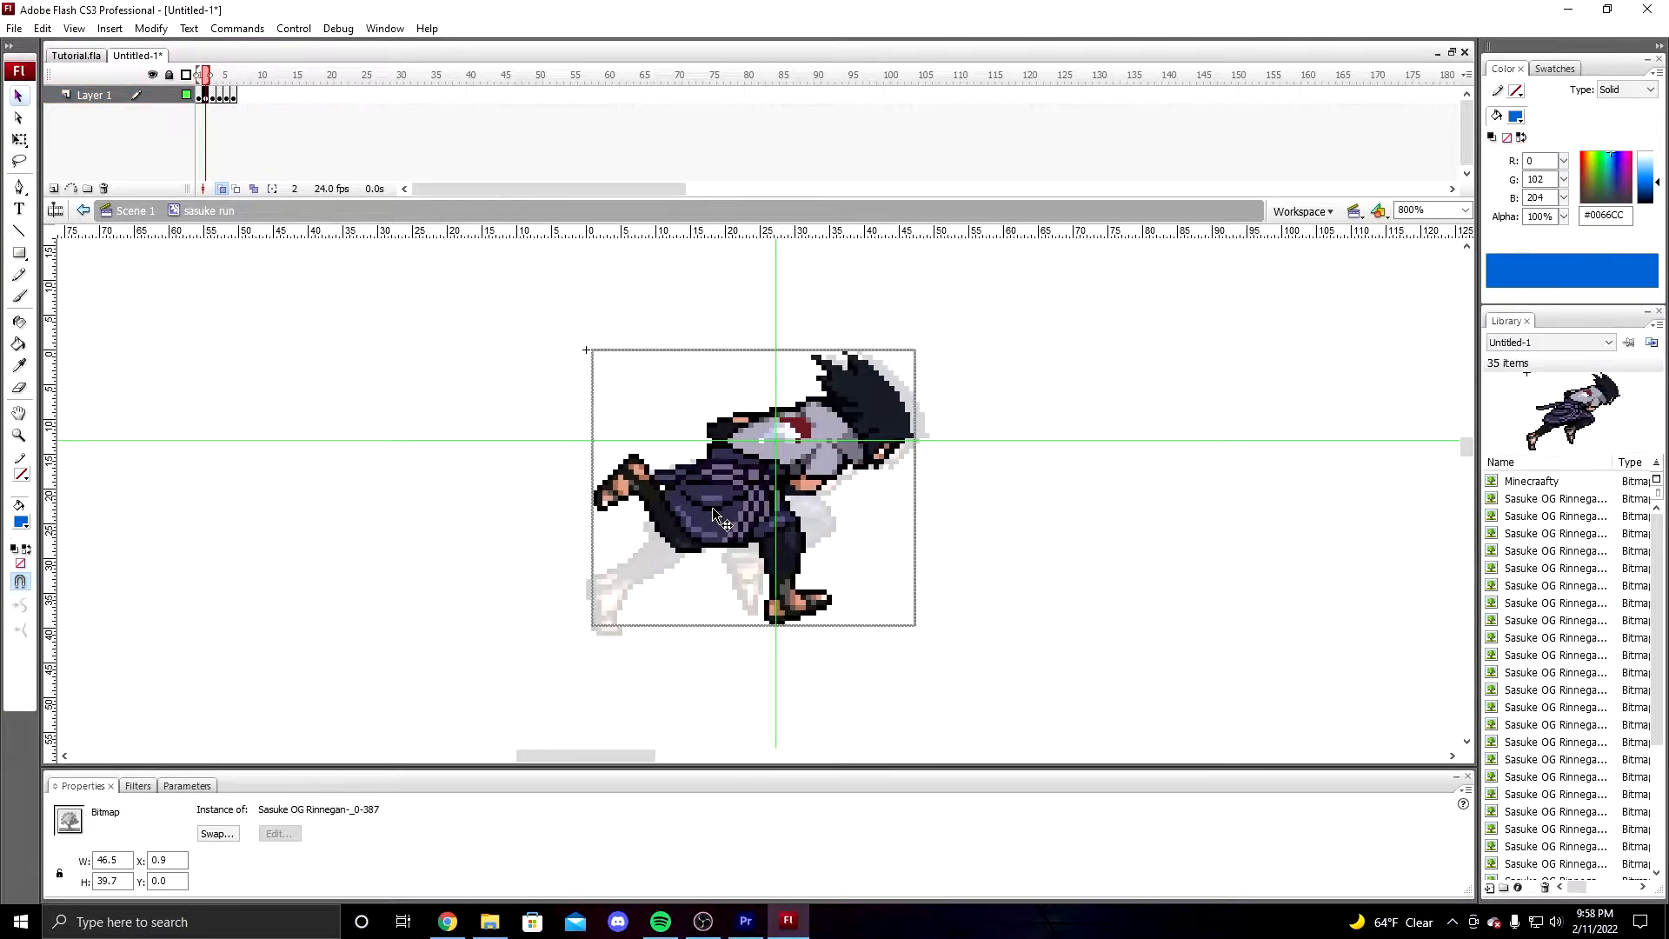
- Nudge the frame 3 sprite to the right to line it up with the onion-skinned frame 2 sprite
key("period")
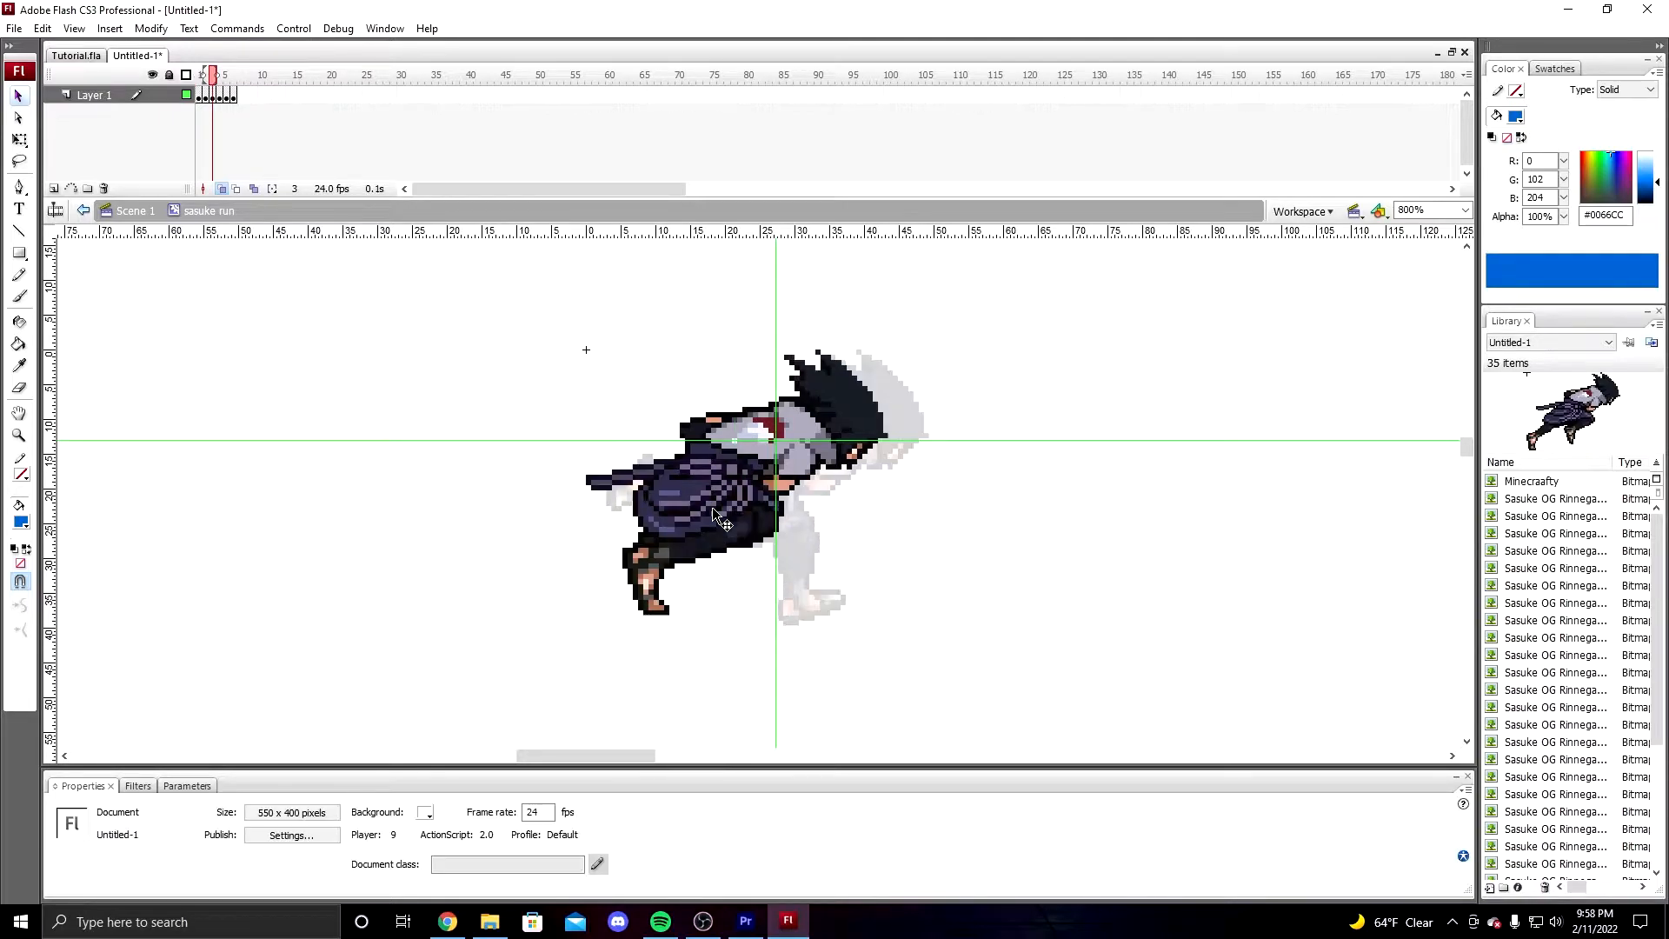
left_click(681, 493)
key("Right")
key("Right")
key("Right")
key("Right")
key("Right")
key("Right")
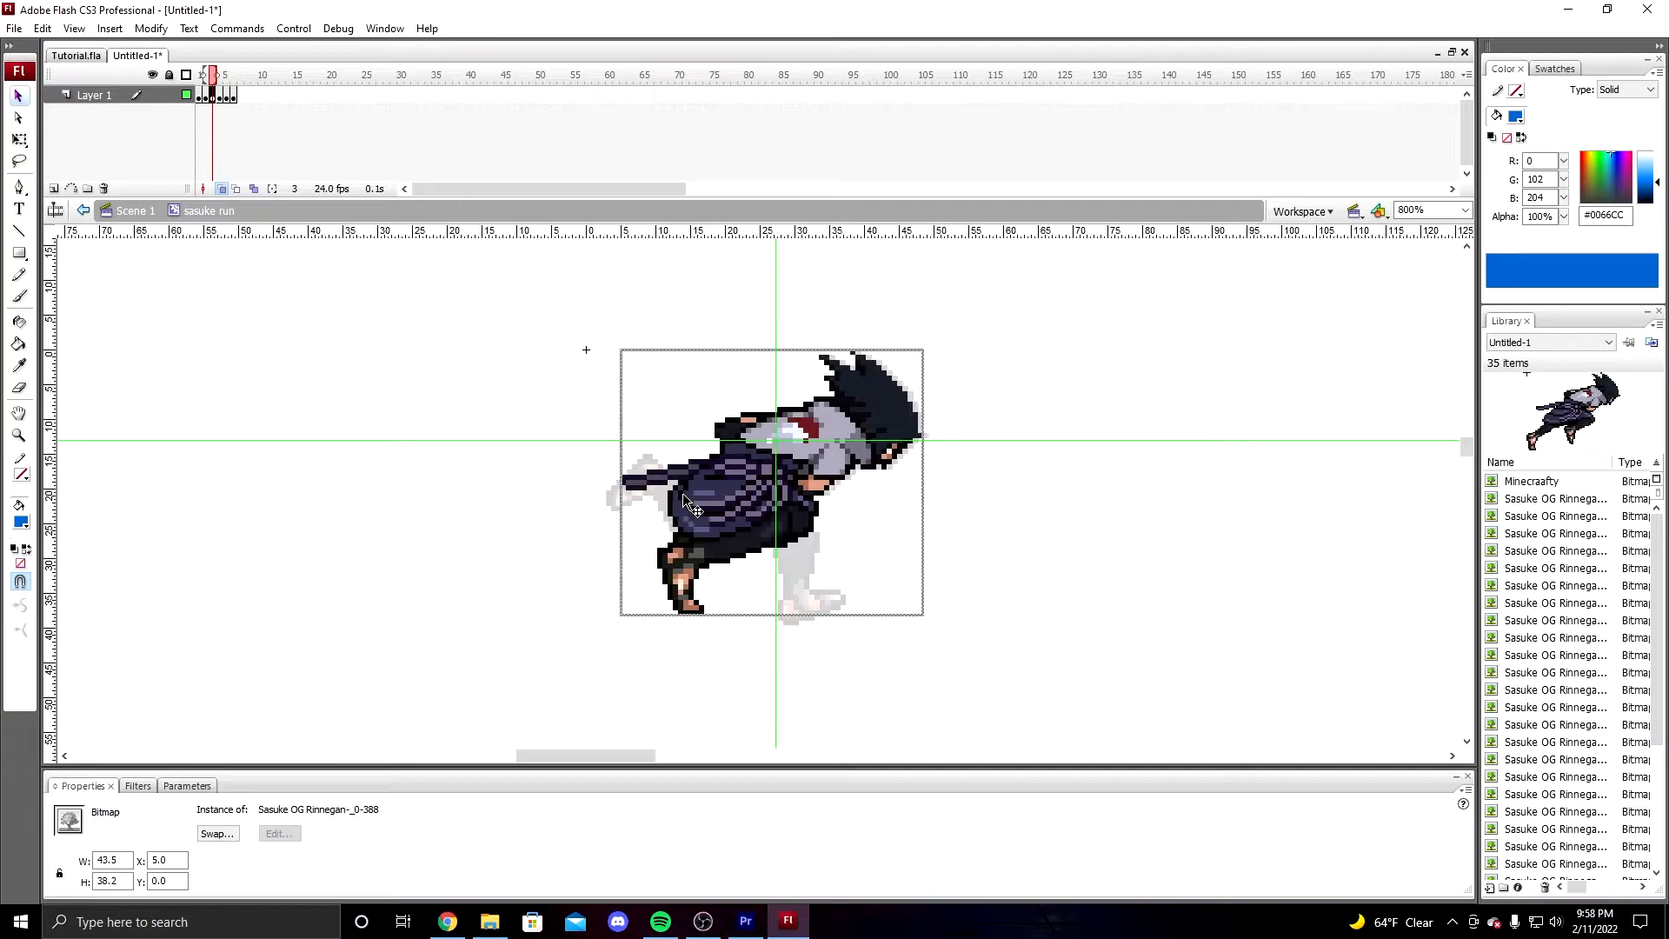
- Line up the sprites in frames 4 to 6 with the onion-skinned sprite of the preceding frame
key("period")
key("period")
key("period")
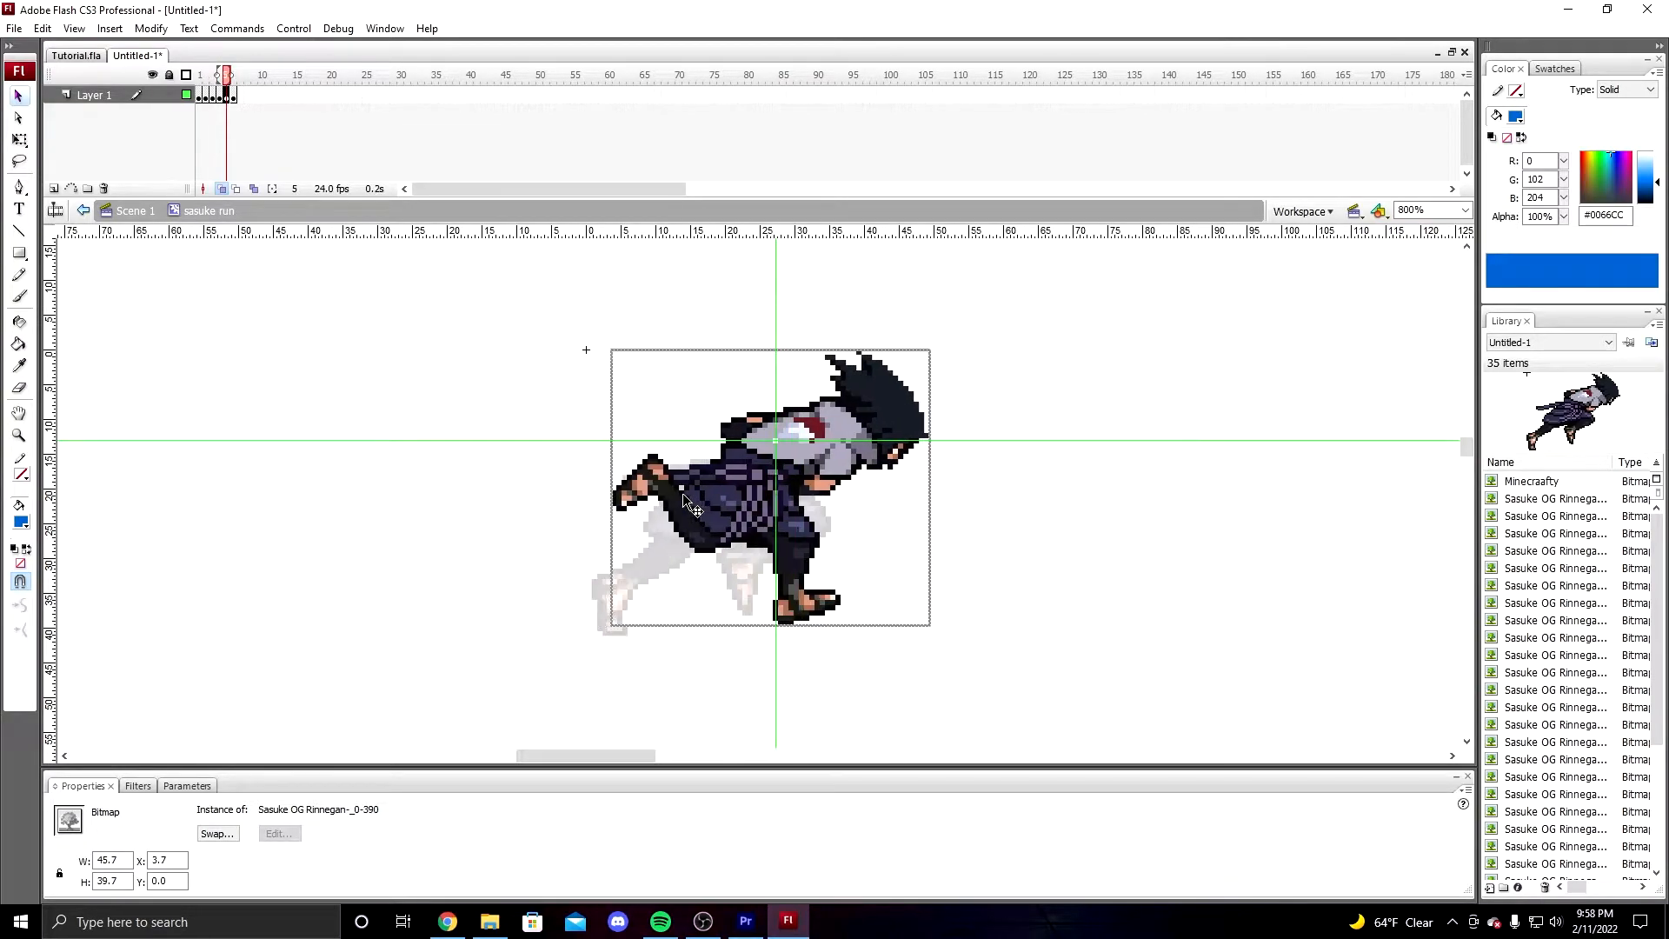
- Deselect the sprite and play the six-frame run several times to check the alignment
left_click(495, 343)
key("Return")
key("Return")
key("Return")
key("Return")
key("Return")
key("Return")
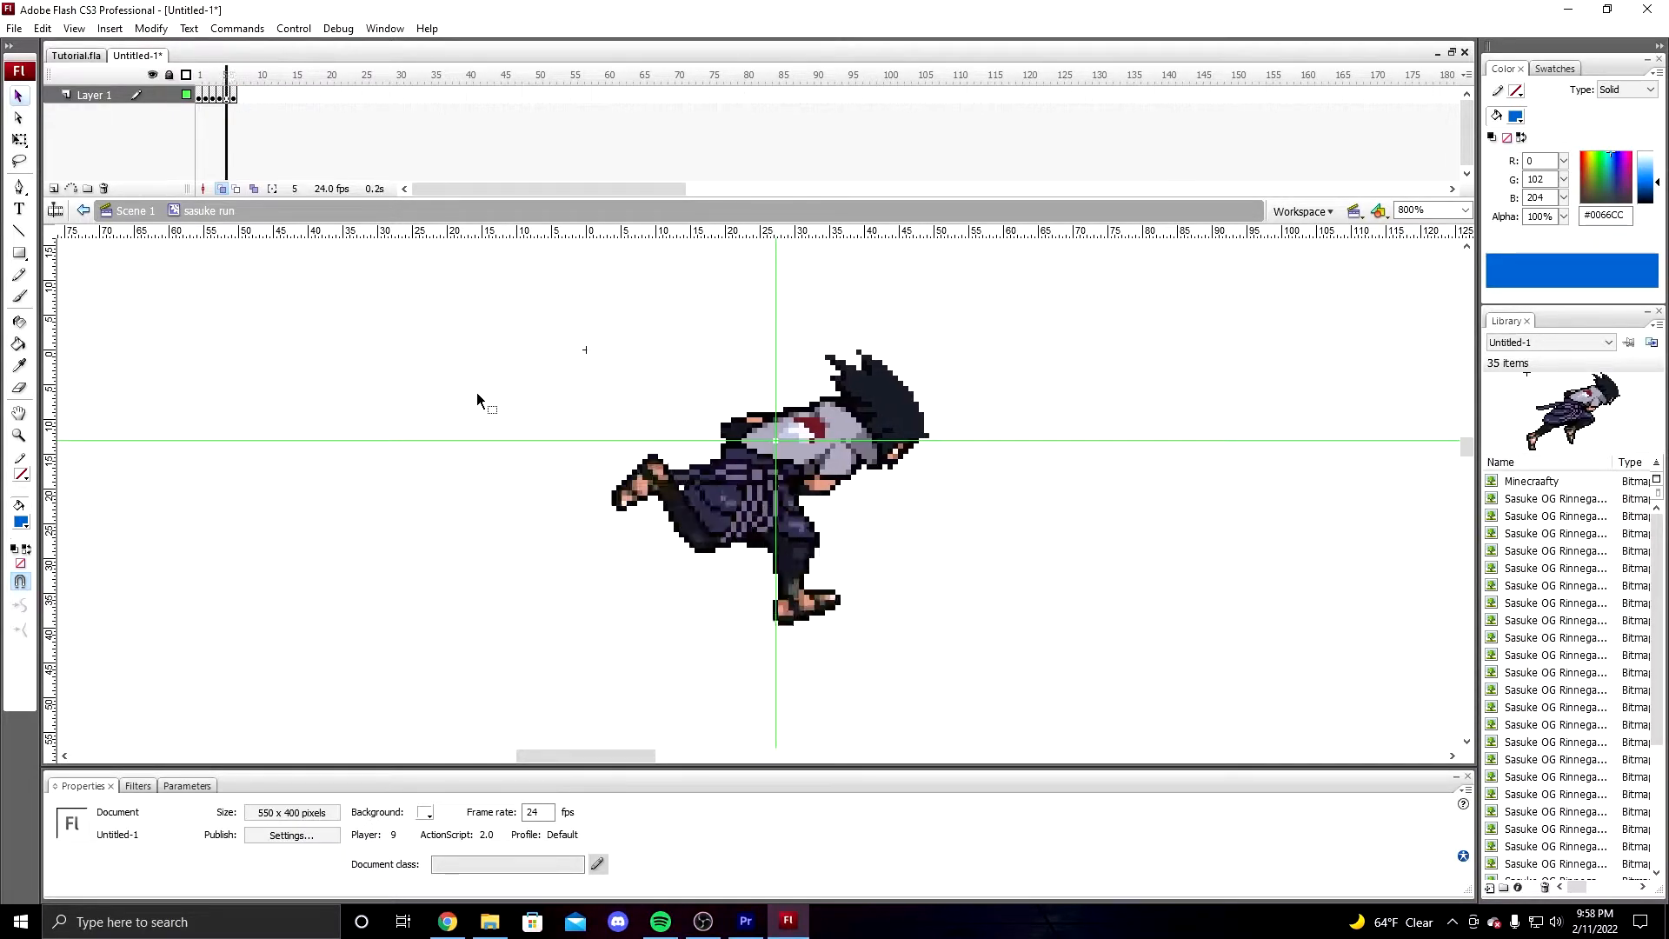
- Enable loop playback and preview the run cycle looping, stopping it after the check
left_click(293, 27)
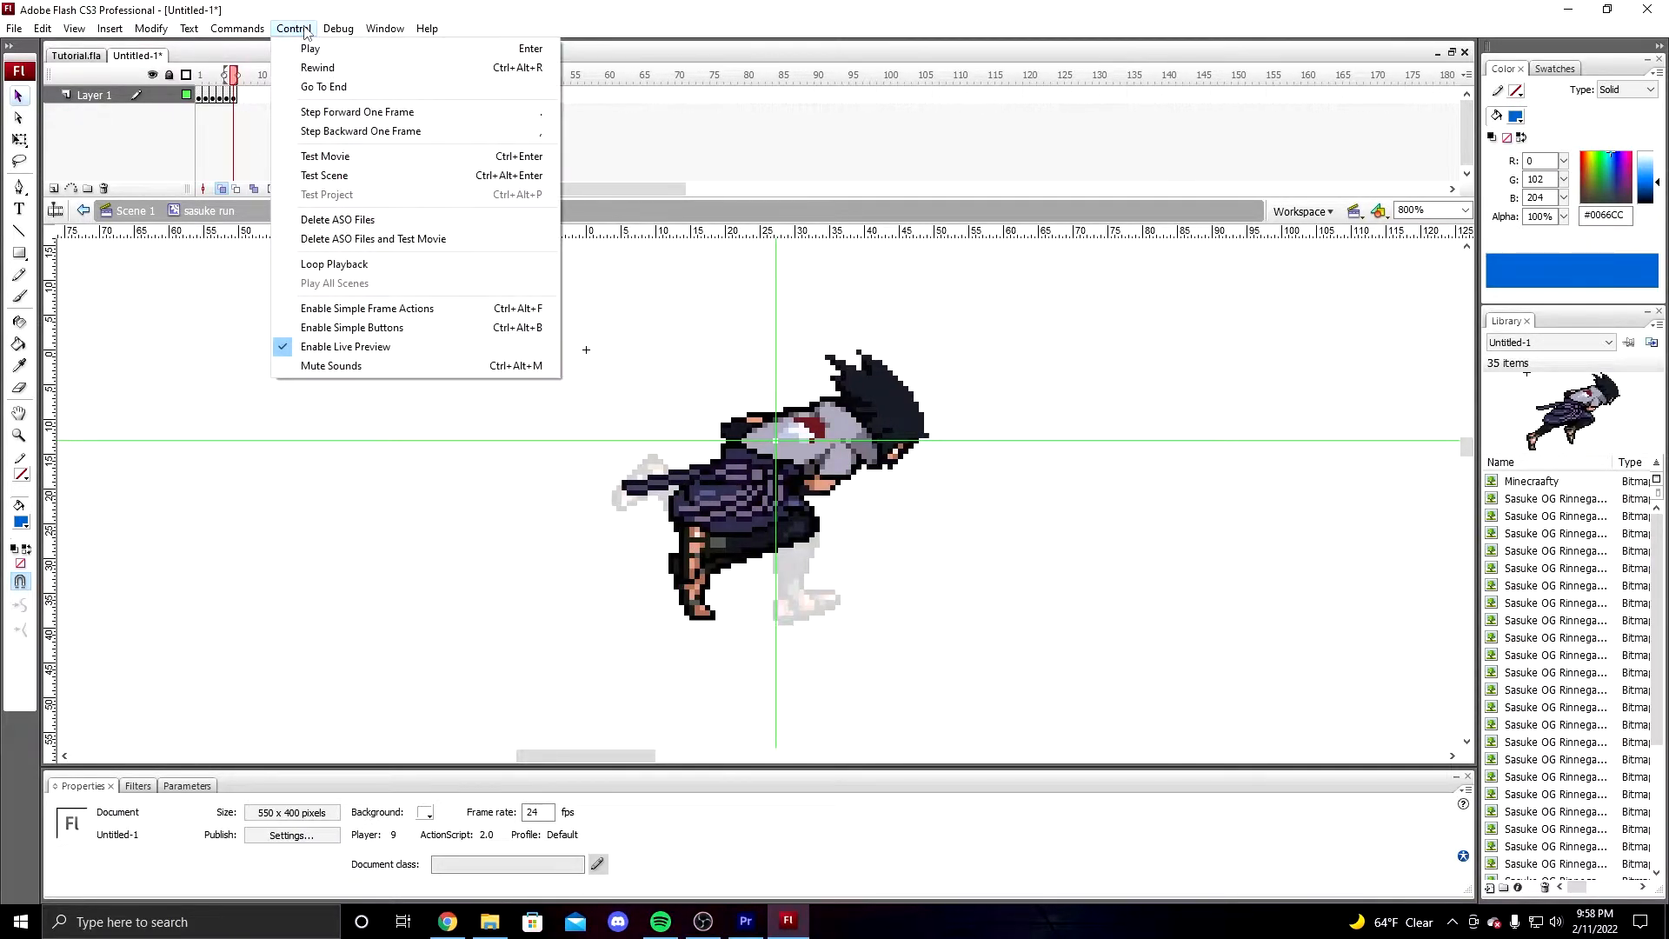
left_click(373, 266)
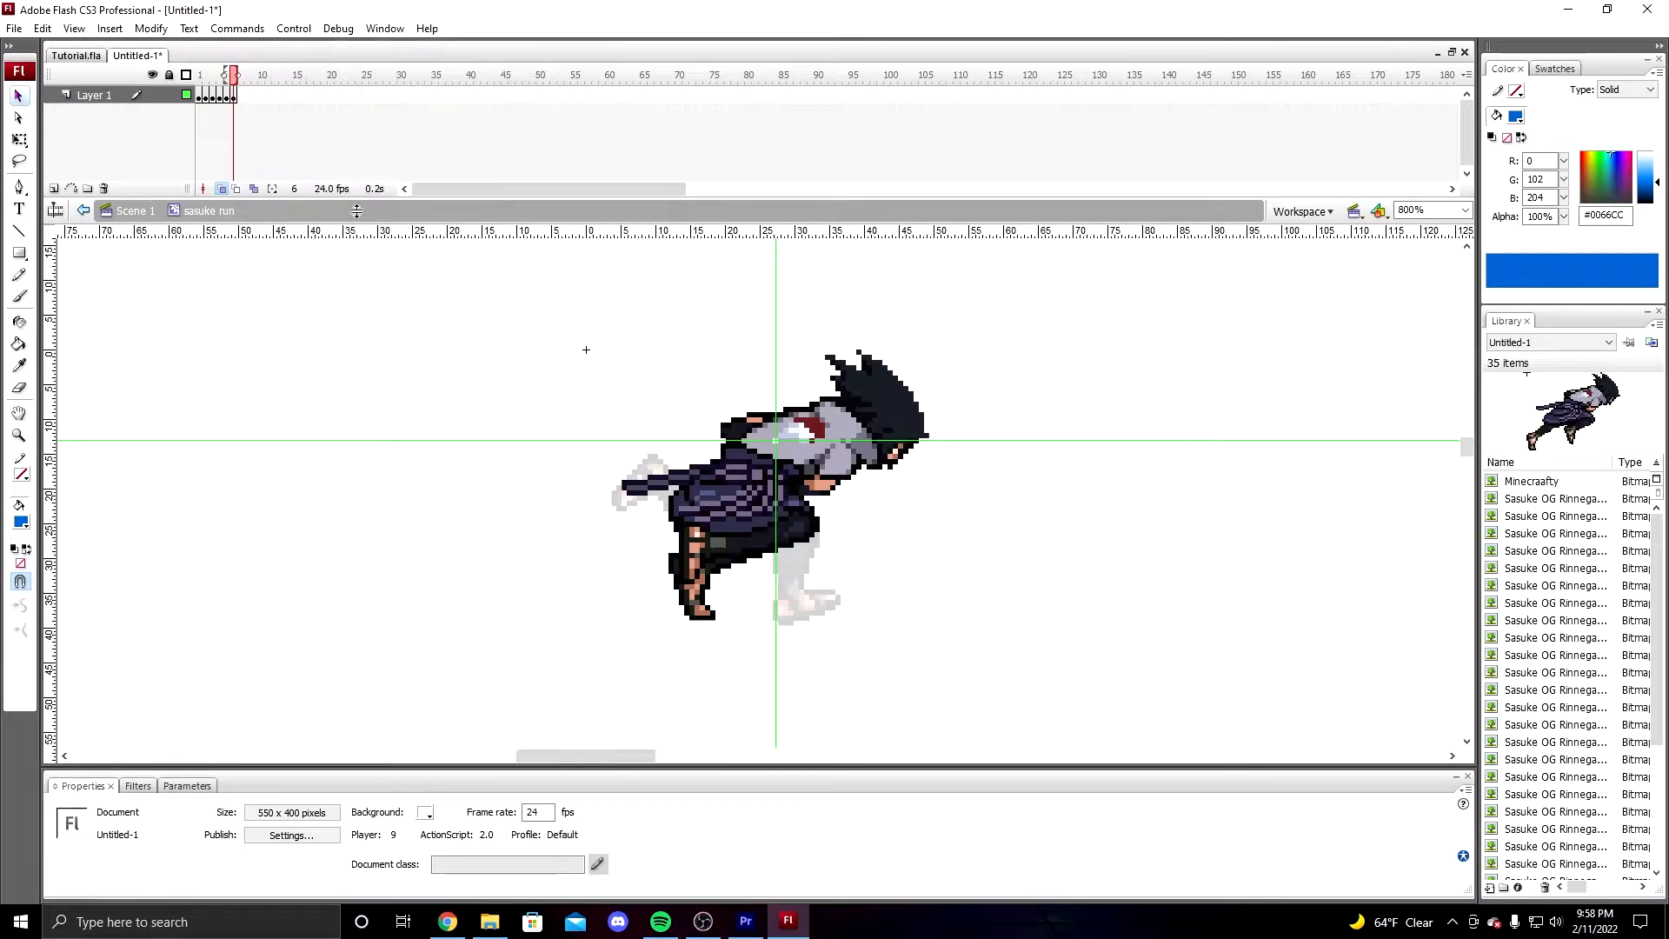
left_click(309, 30)
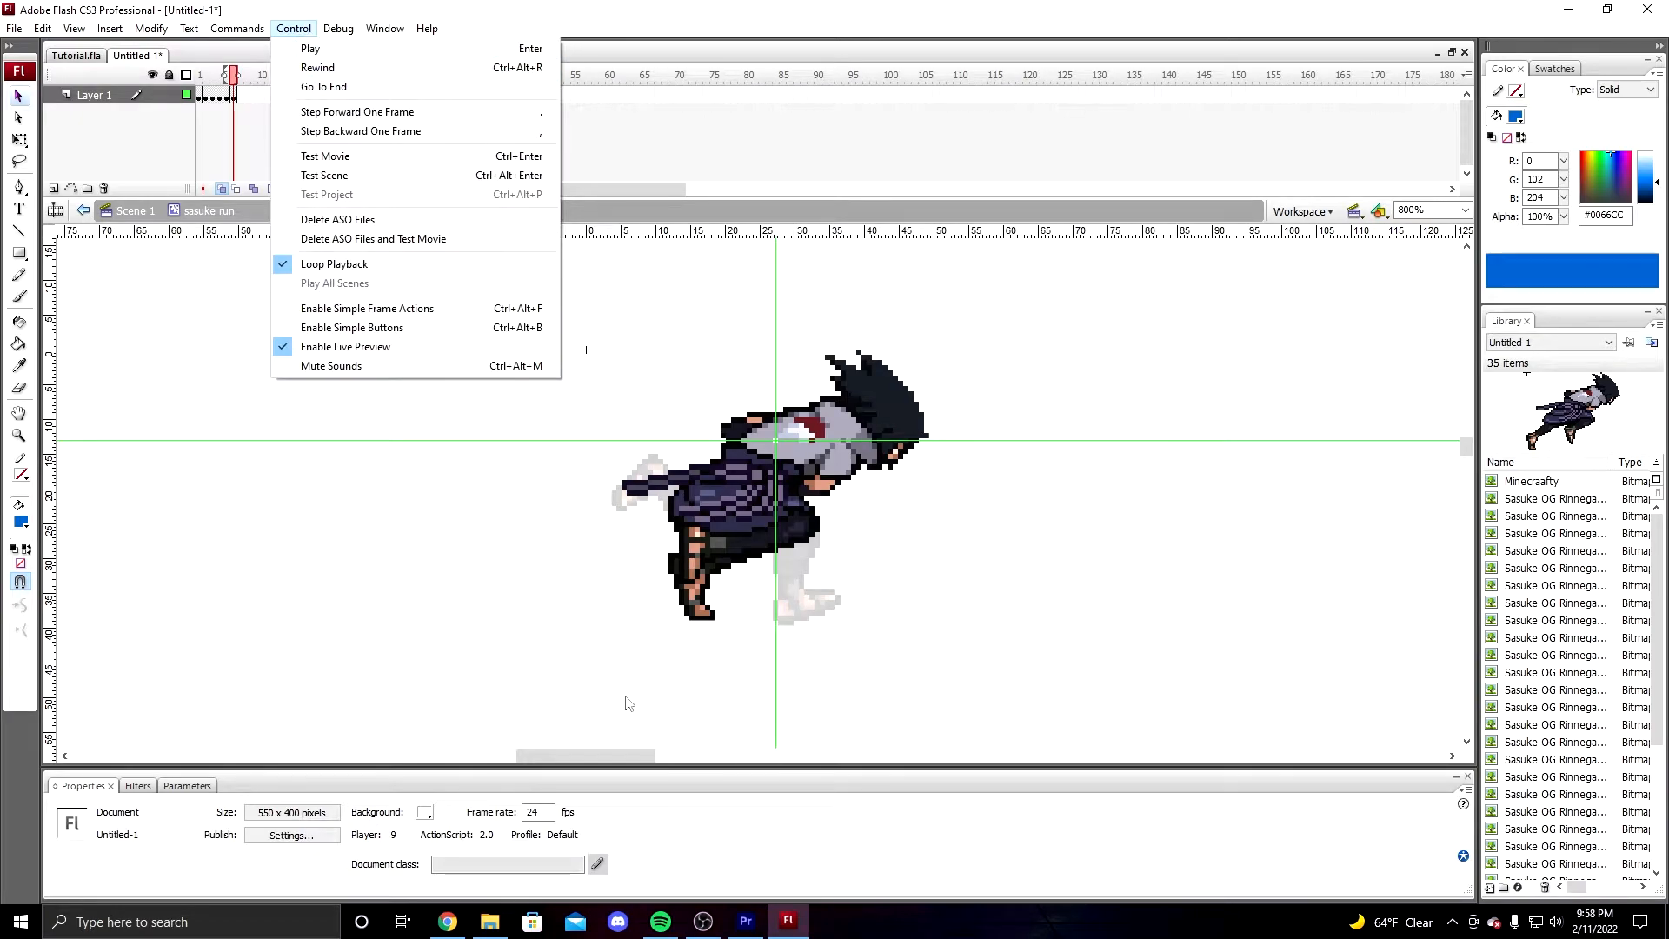
key("Return")
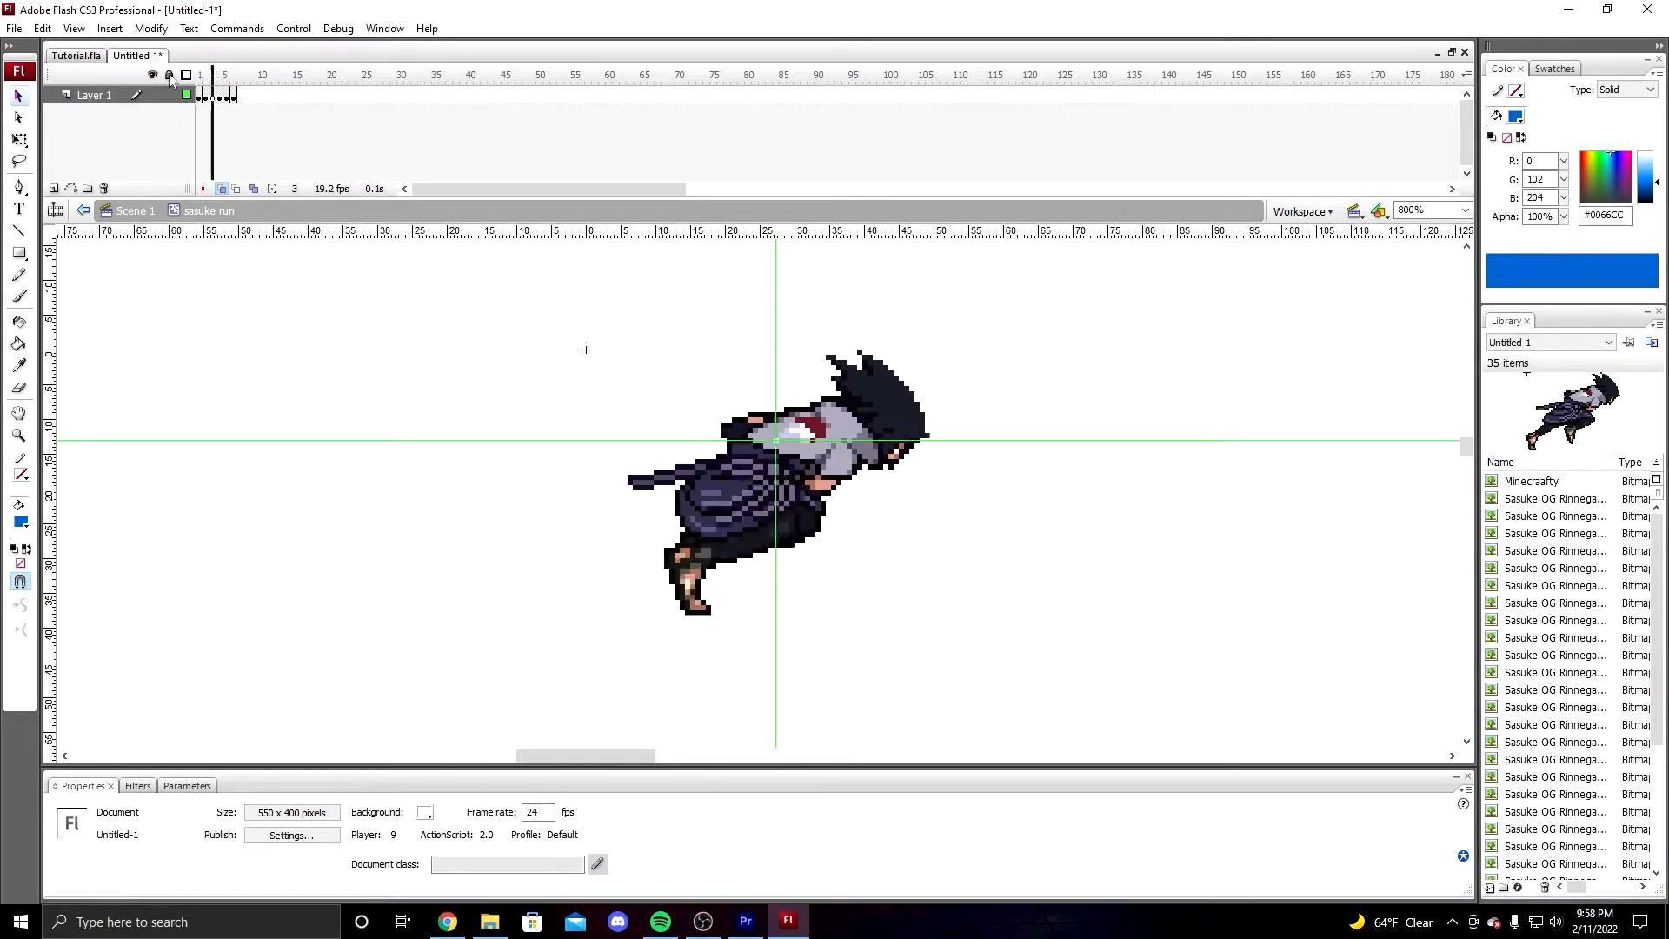
key("Return")
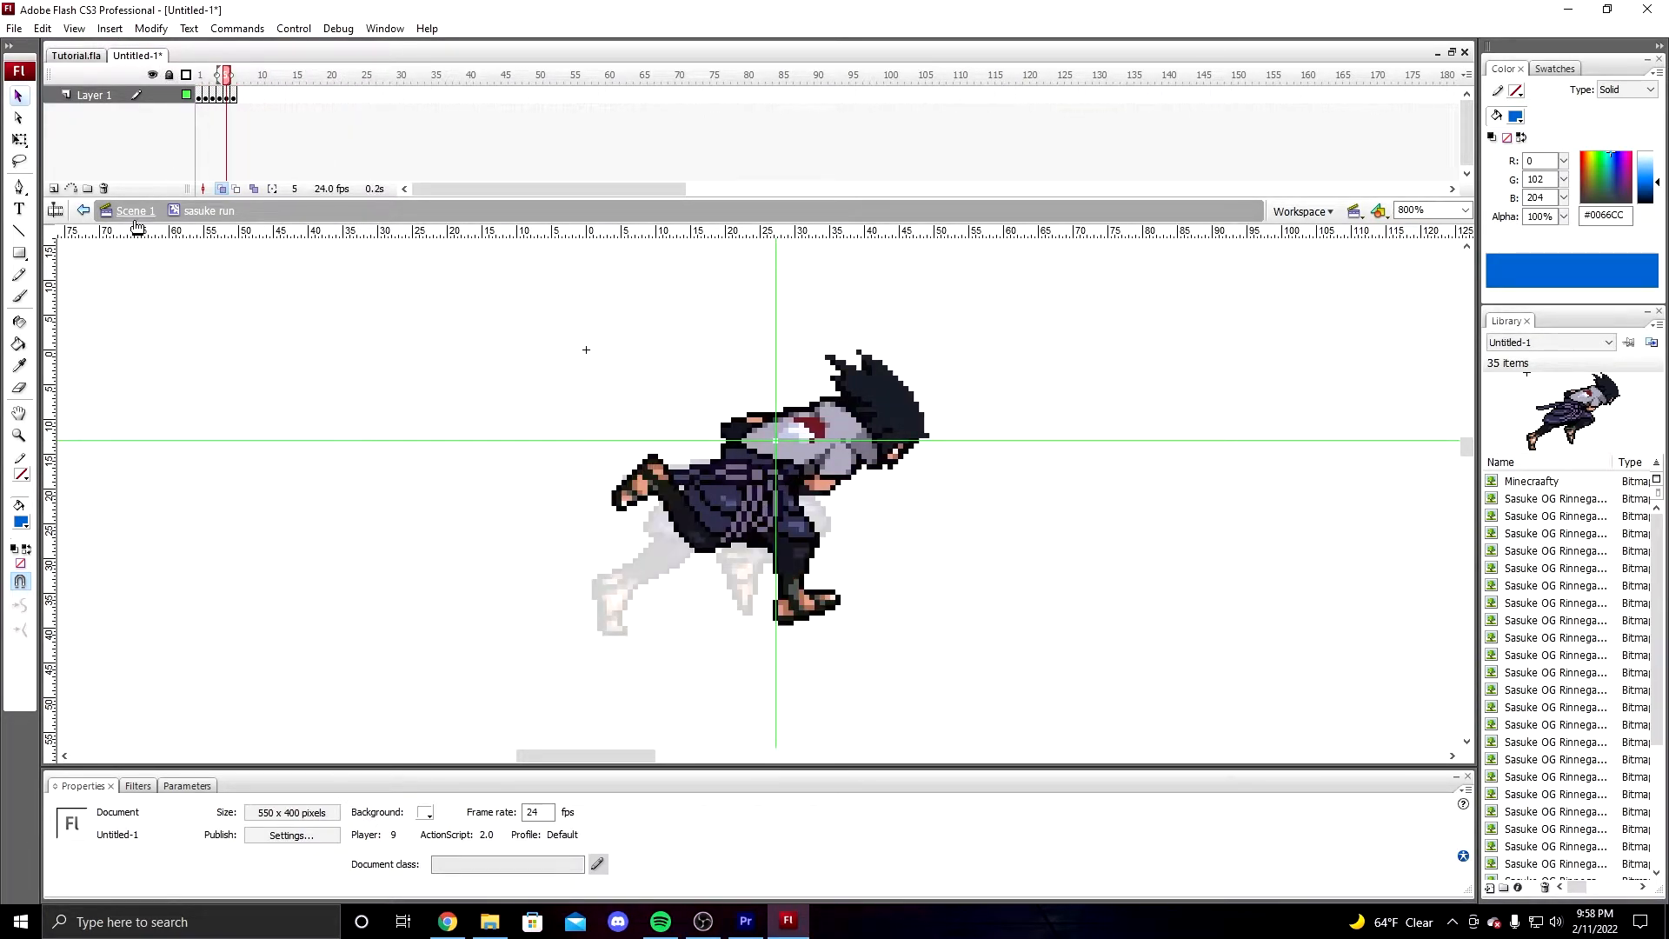
- Place the sasuke run movie clip on the saskue layer of Scene 1 and scale it to 400%
left_click(132, 211)
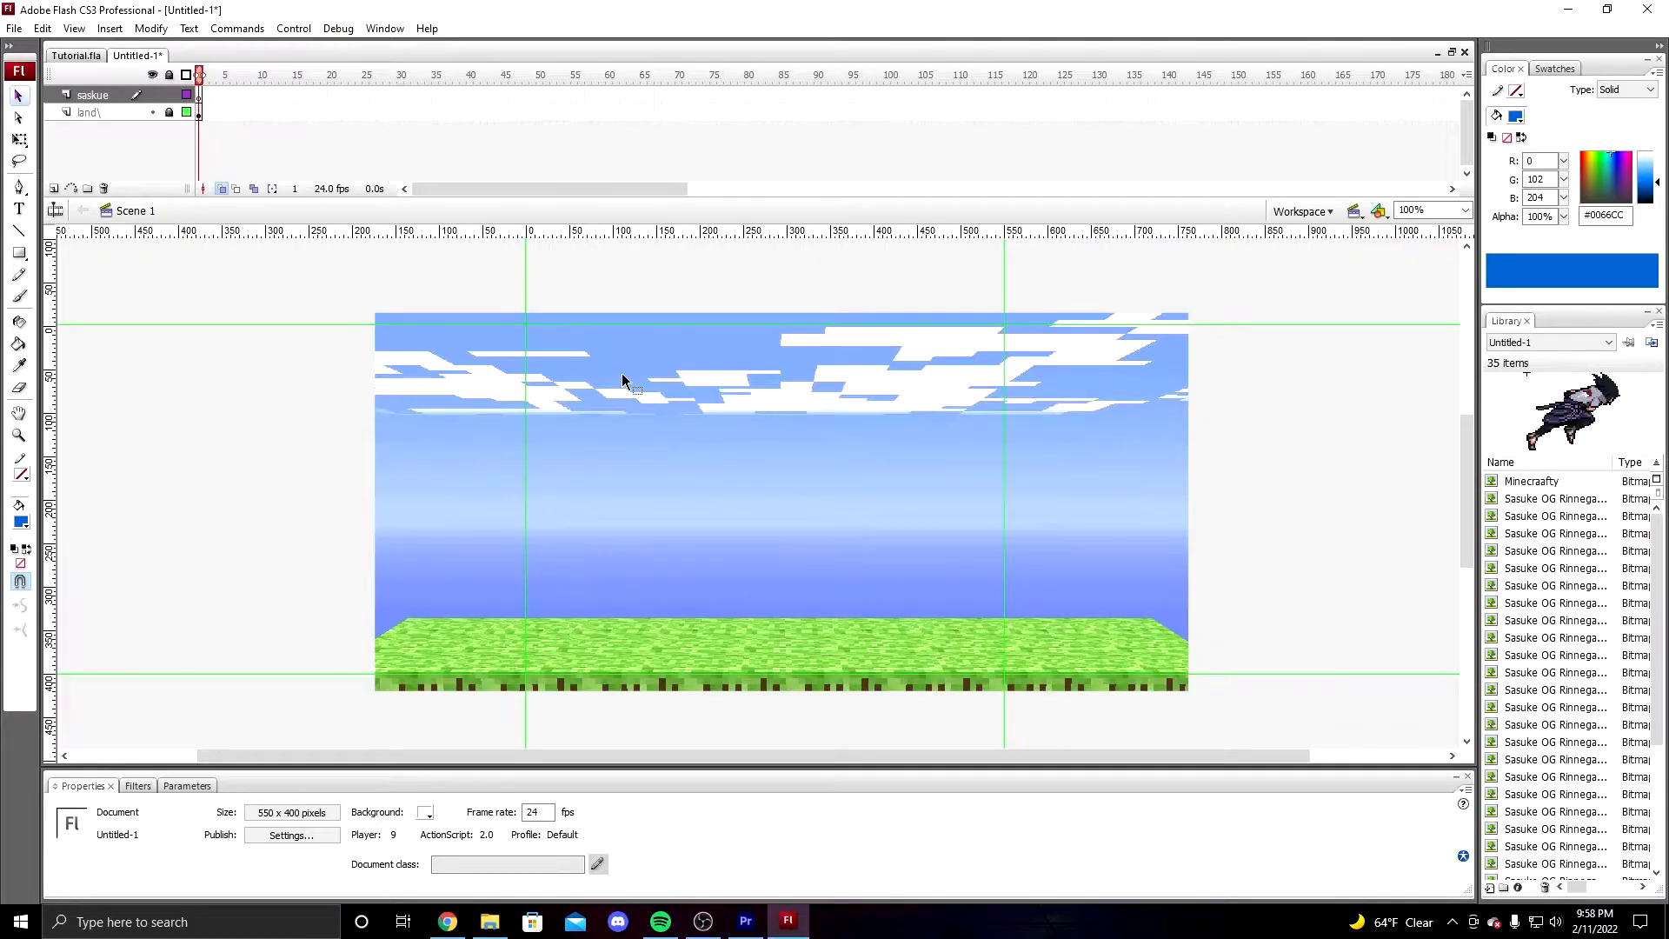
scroll(1572, 729, "down", 4)
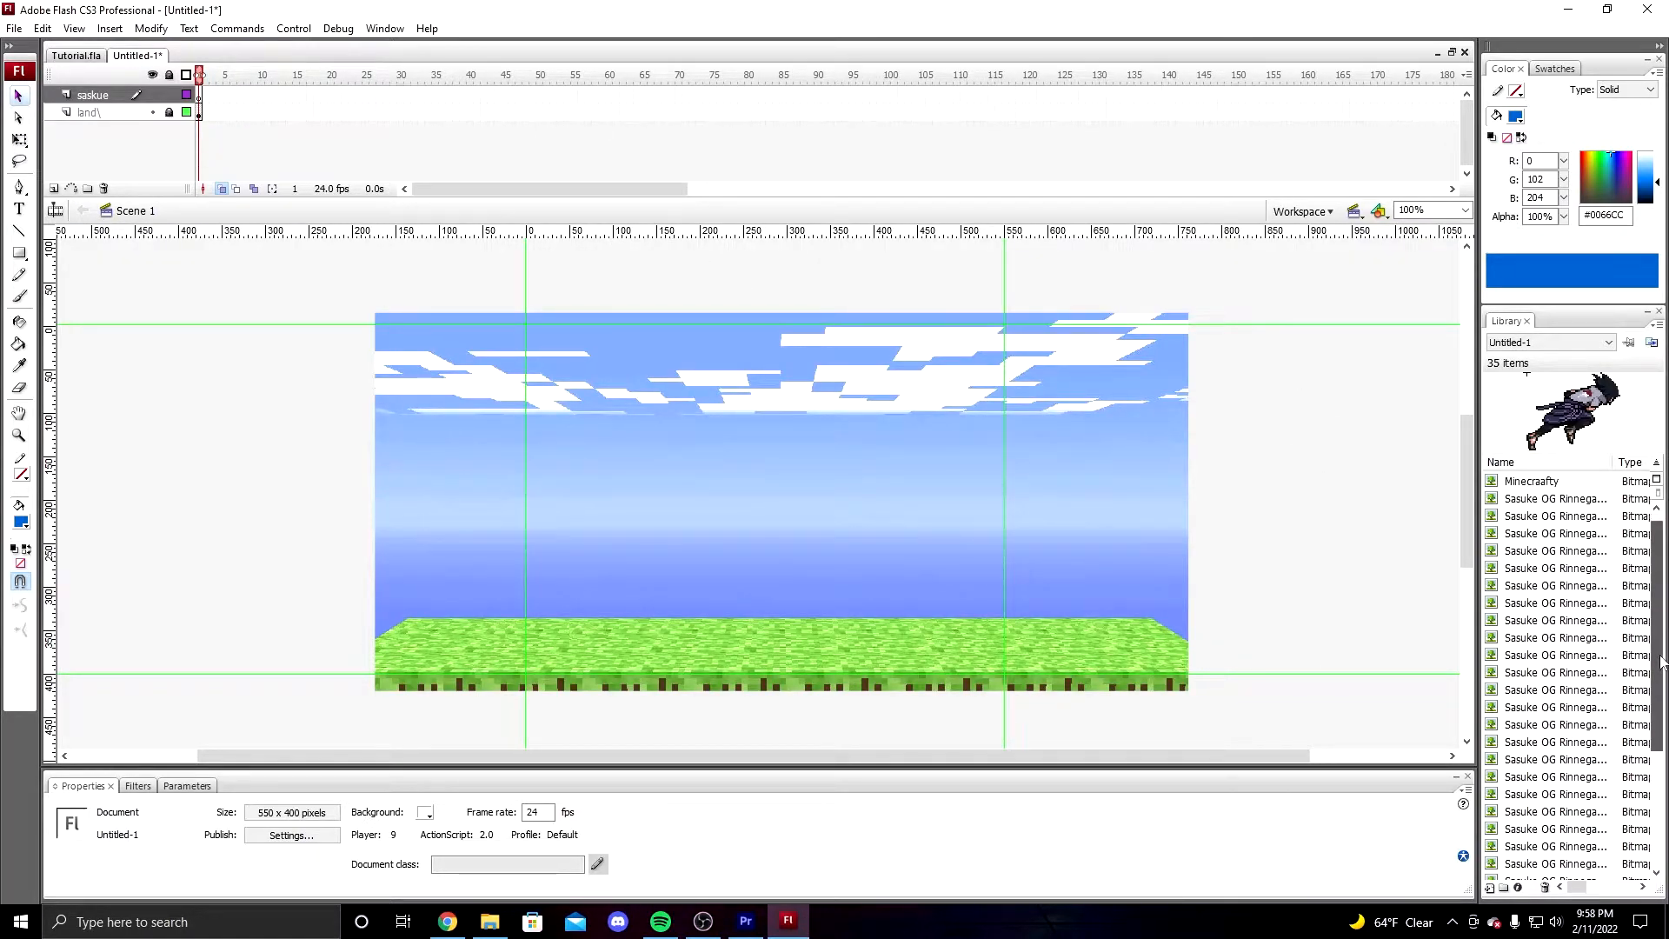
left_click_drag(1586, 869, 657, 586)
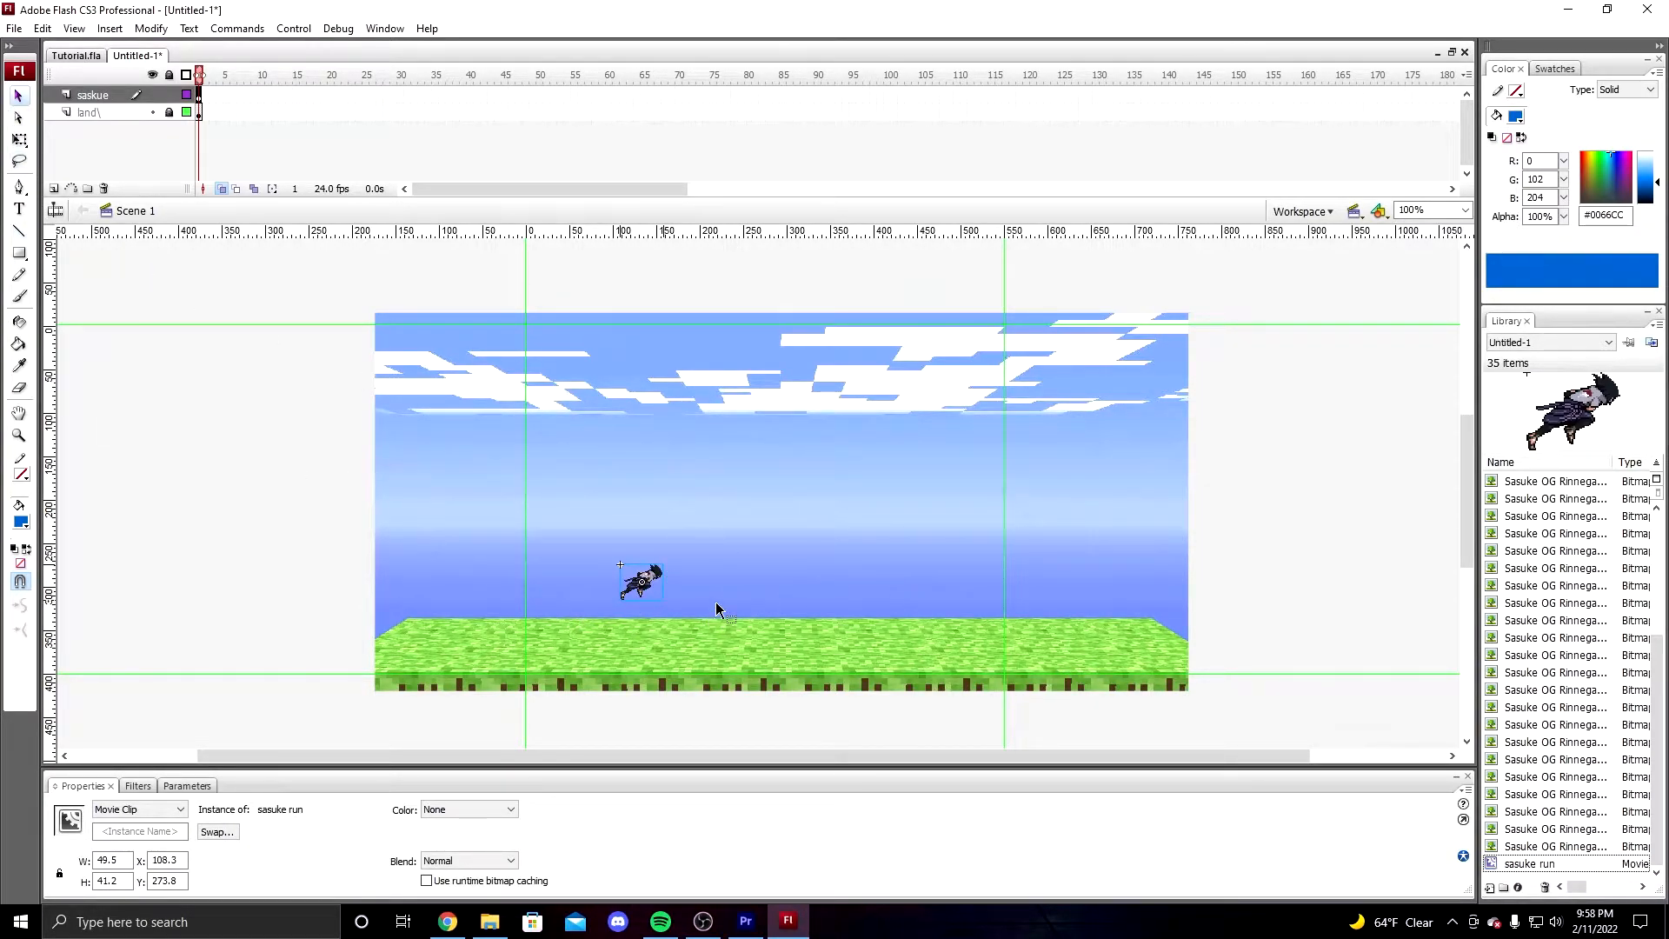
key("ctrl+alt+s")
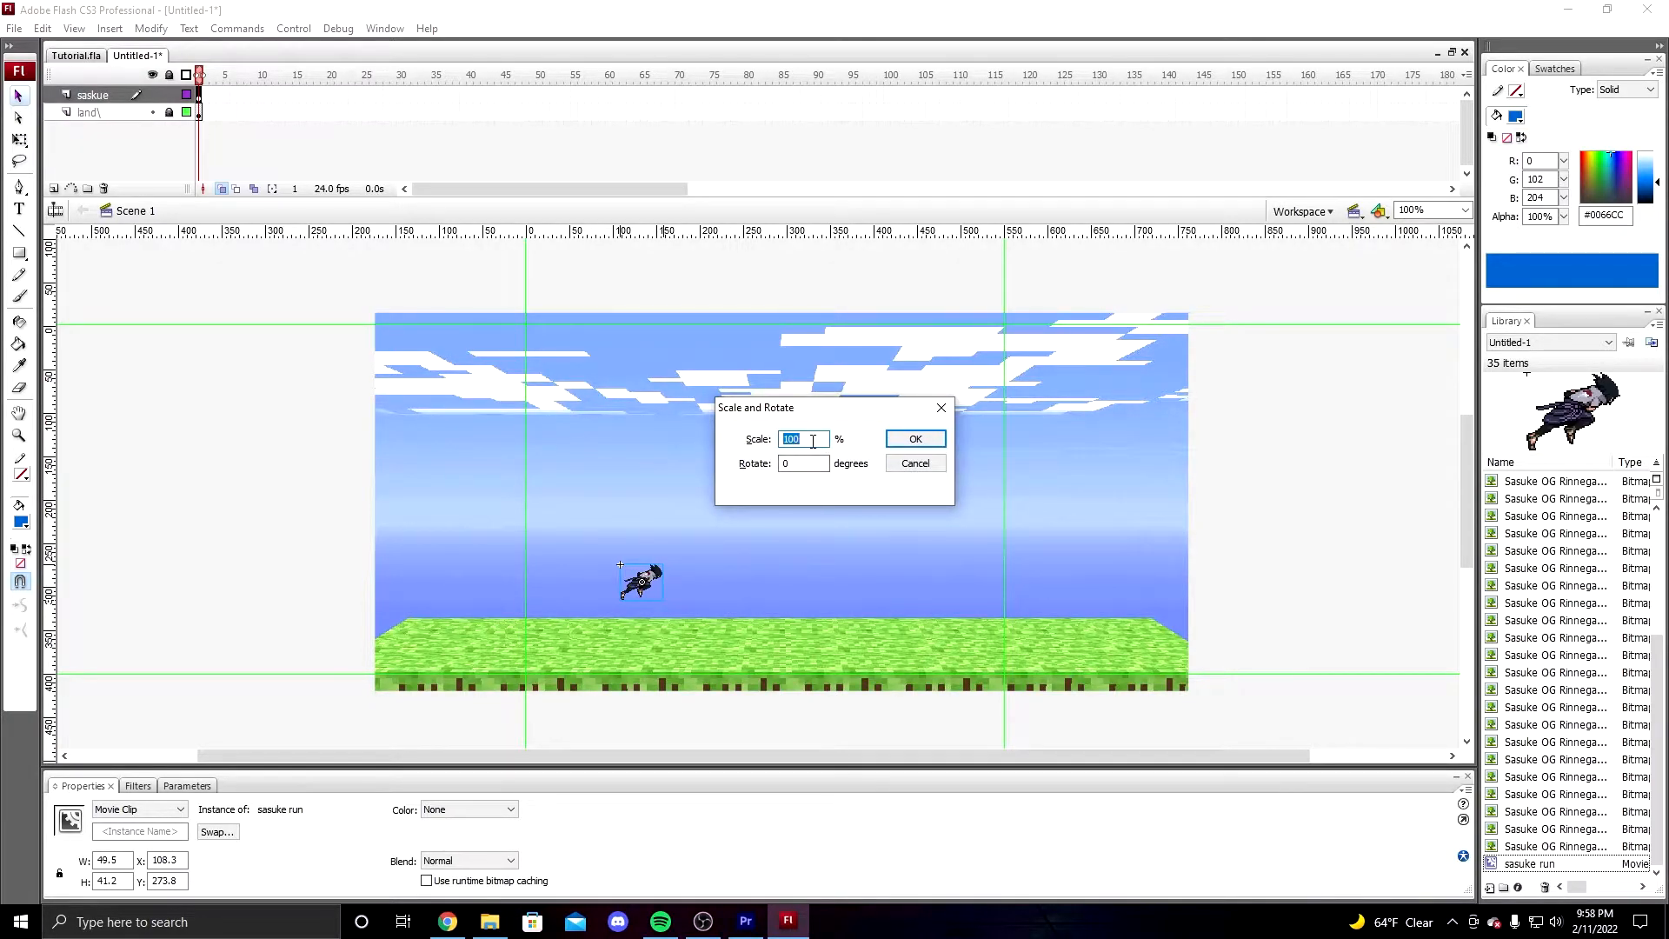
type("400")
left_click(916, 438)
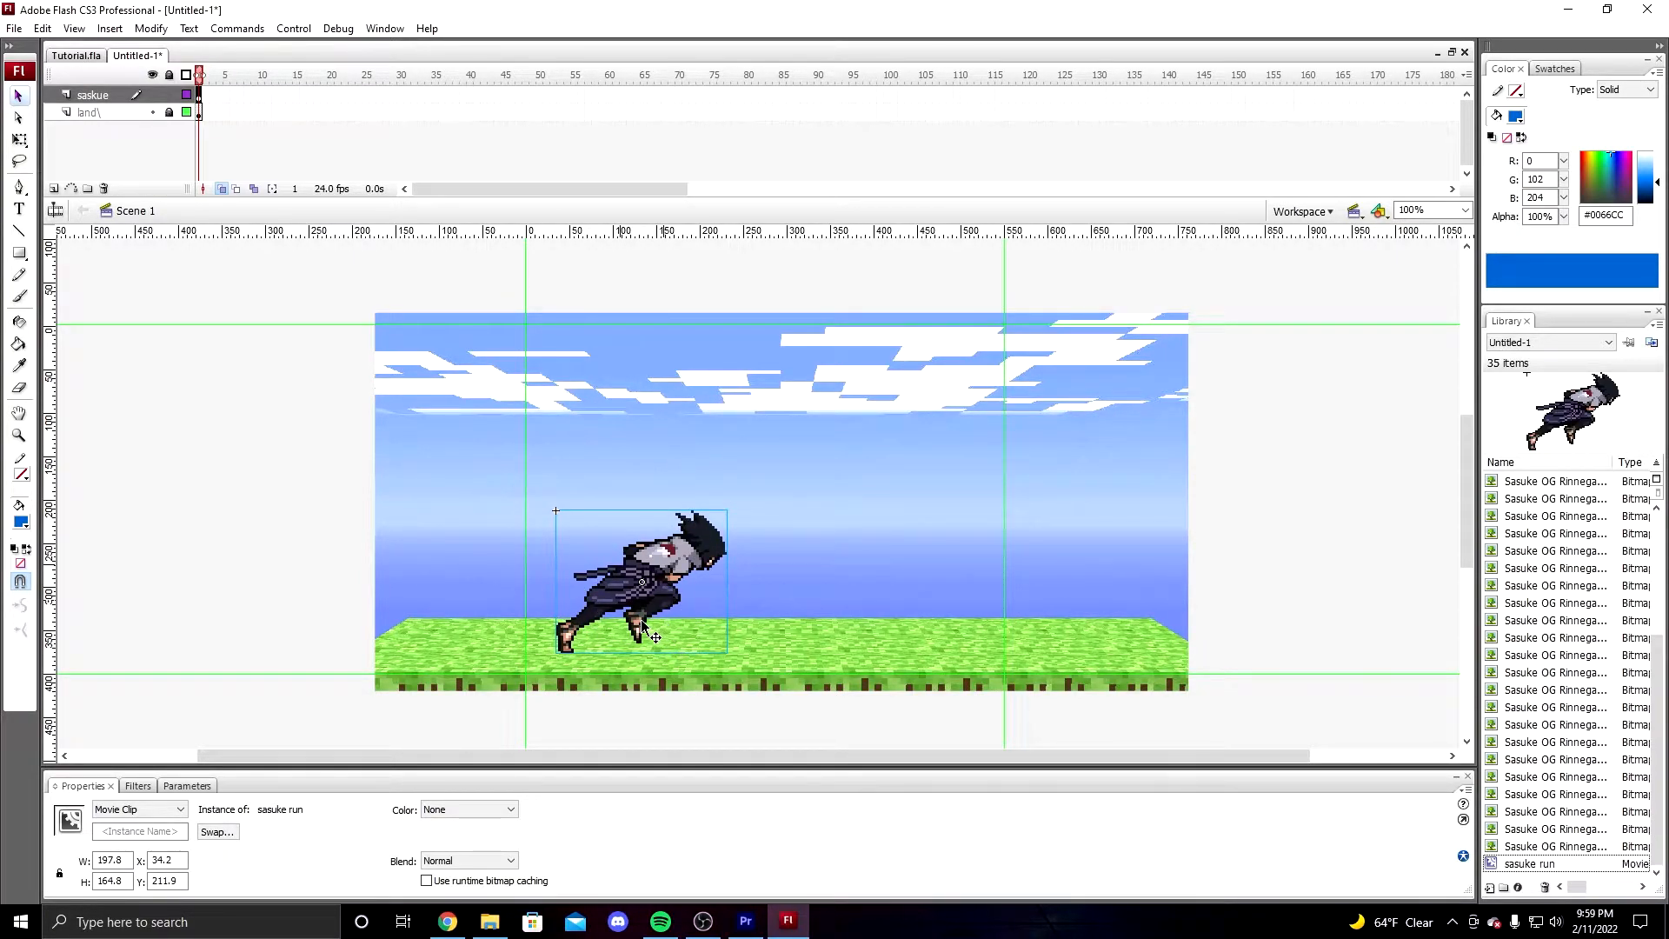
- Raise the sasuke run clip 20 px to set its feet on the grass, and shift it right toward the stage's middle
key("Up")
key("Up")
key("Up")
key("Up")
key("Up")
key("Up")
key("Up")
key("Up")
key("Up")
key("Up")
key("Up")
key("Up")
key("Up")
key("Up")
key("Up")
key("Up")
key("Up")
key("Up")
key("Up")
key("Up")
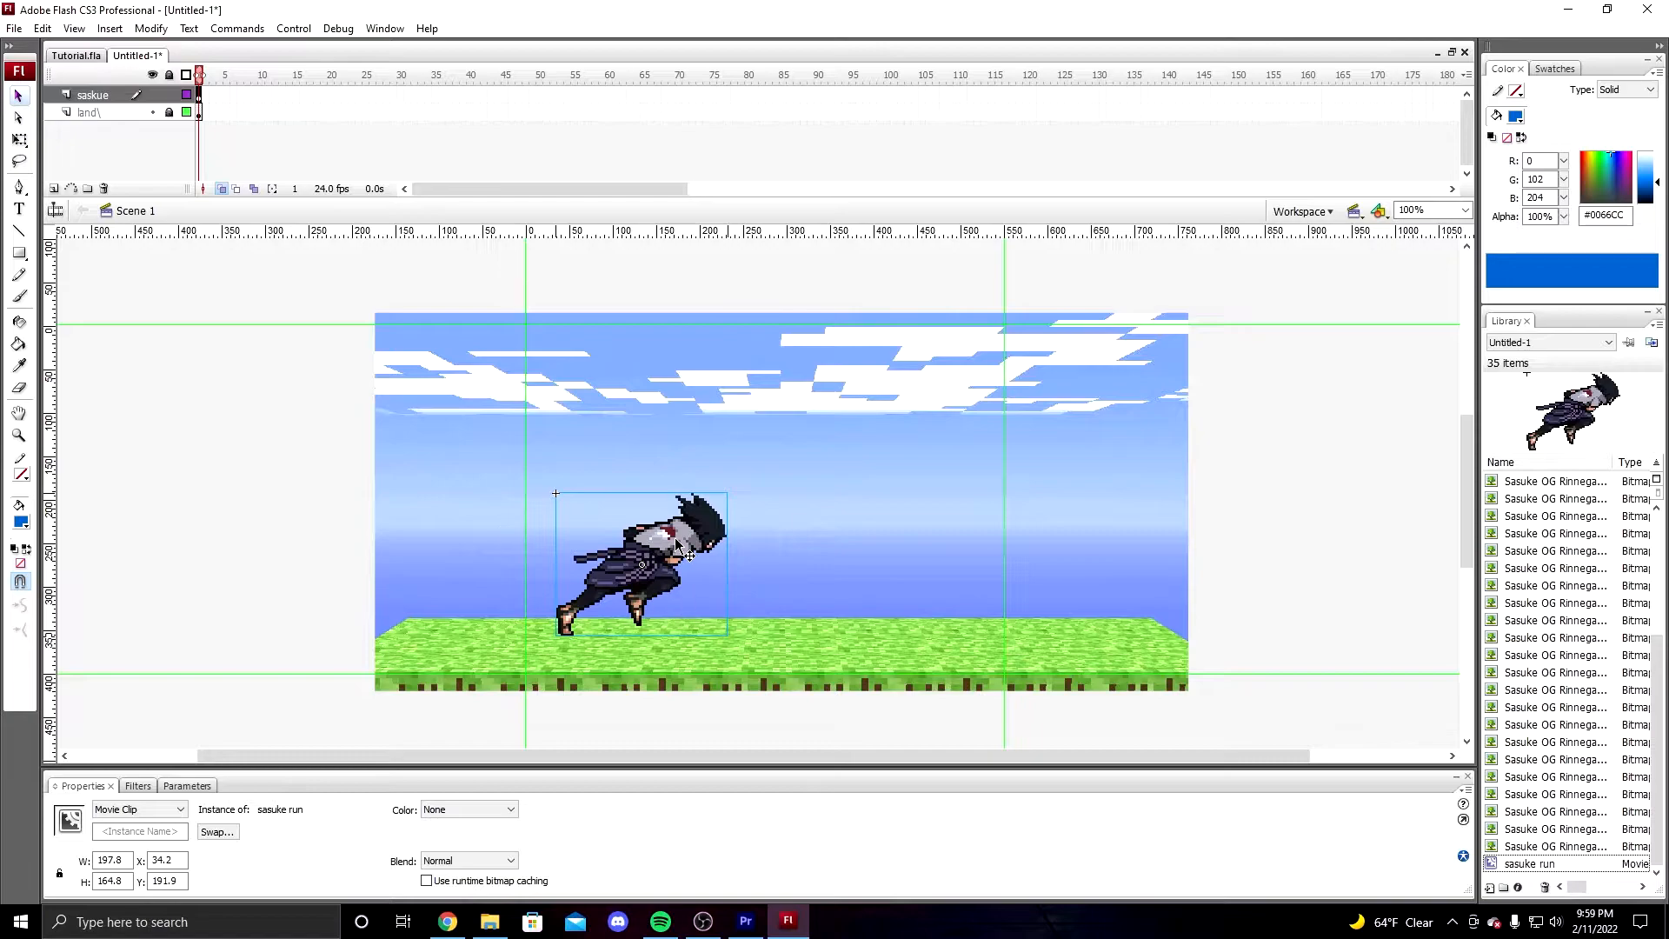
left_click_drag(653, 597, 722, 588)
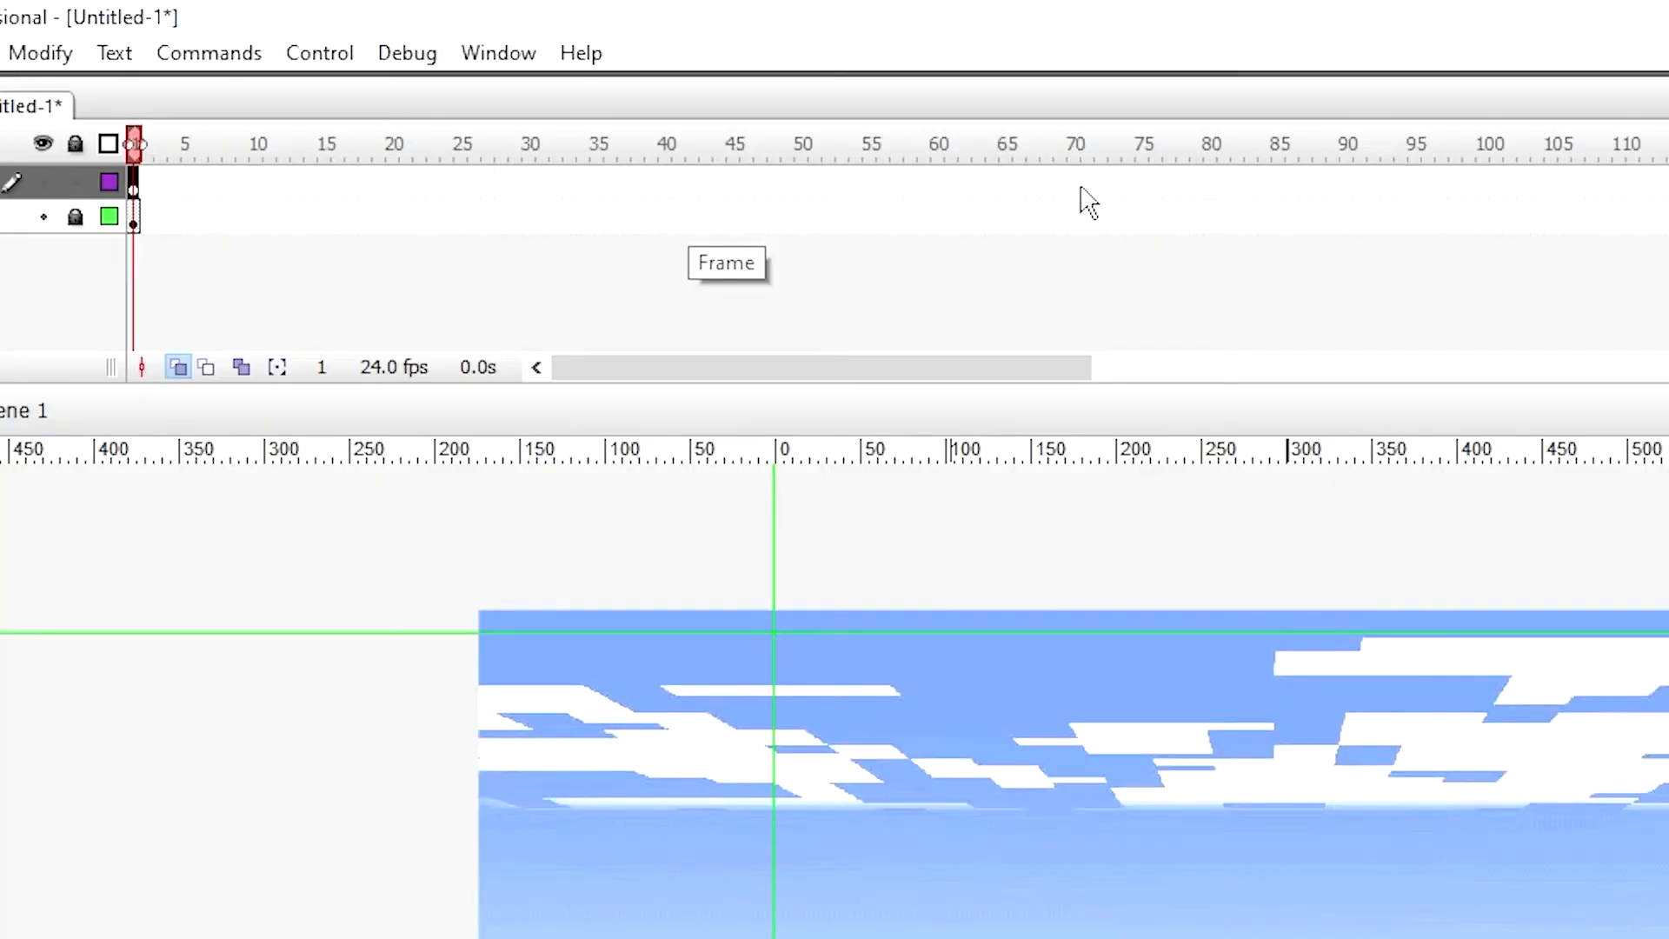
- Insert a keyframe at frame 70 on the saskue layer
right_click(681, 95)
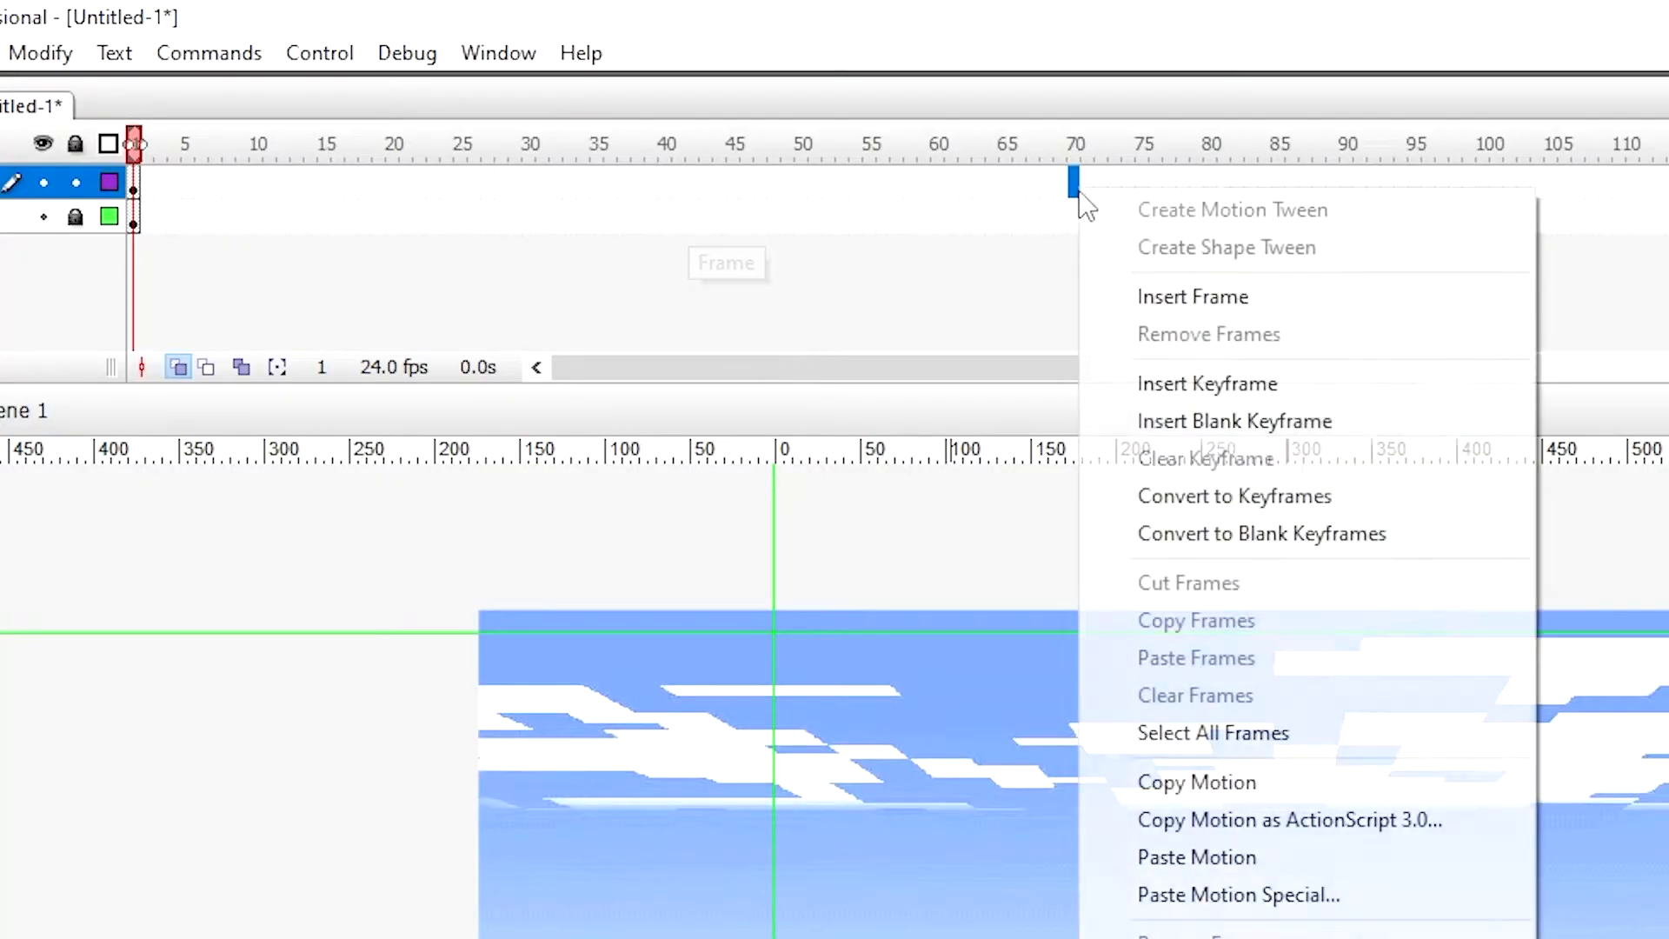
left_click(1252, 394)
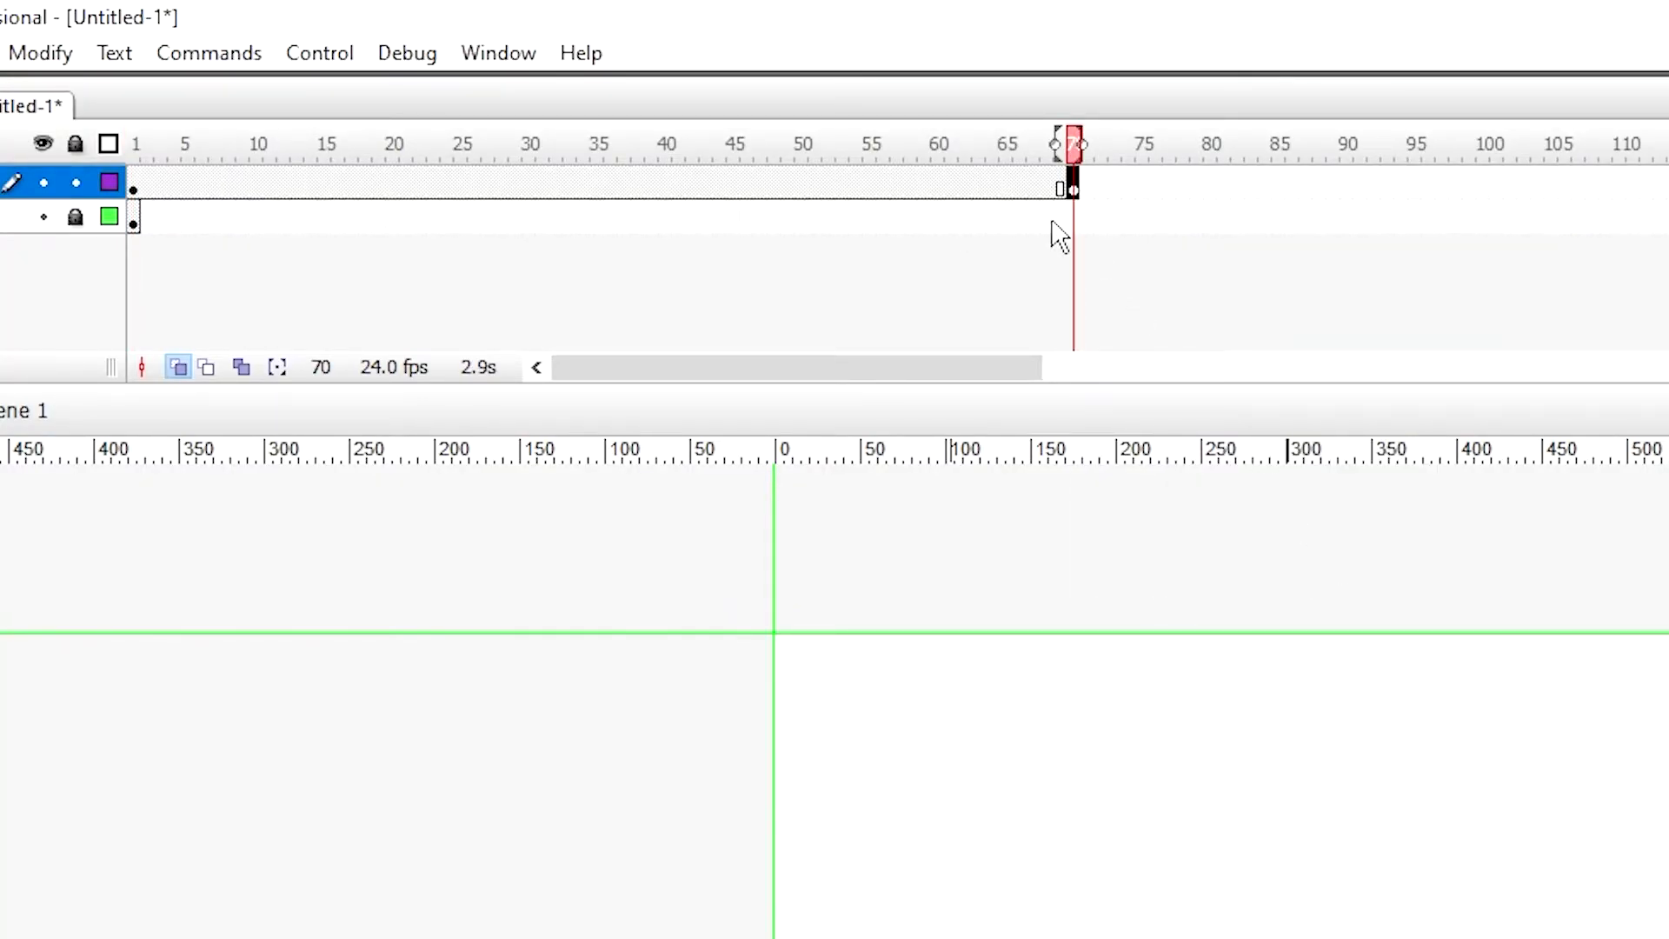
- Extend the land layer's background to frame 70 with an inserted frame
right_click(1079, 218)
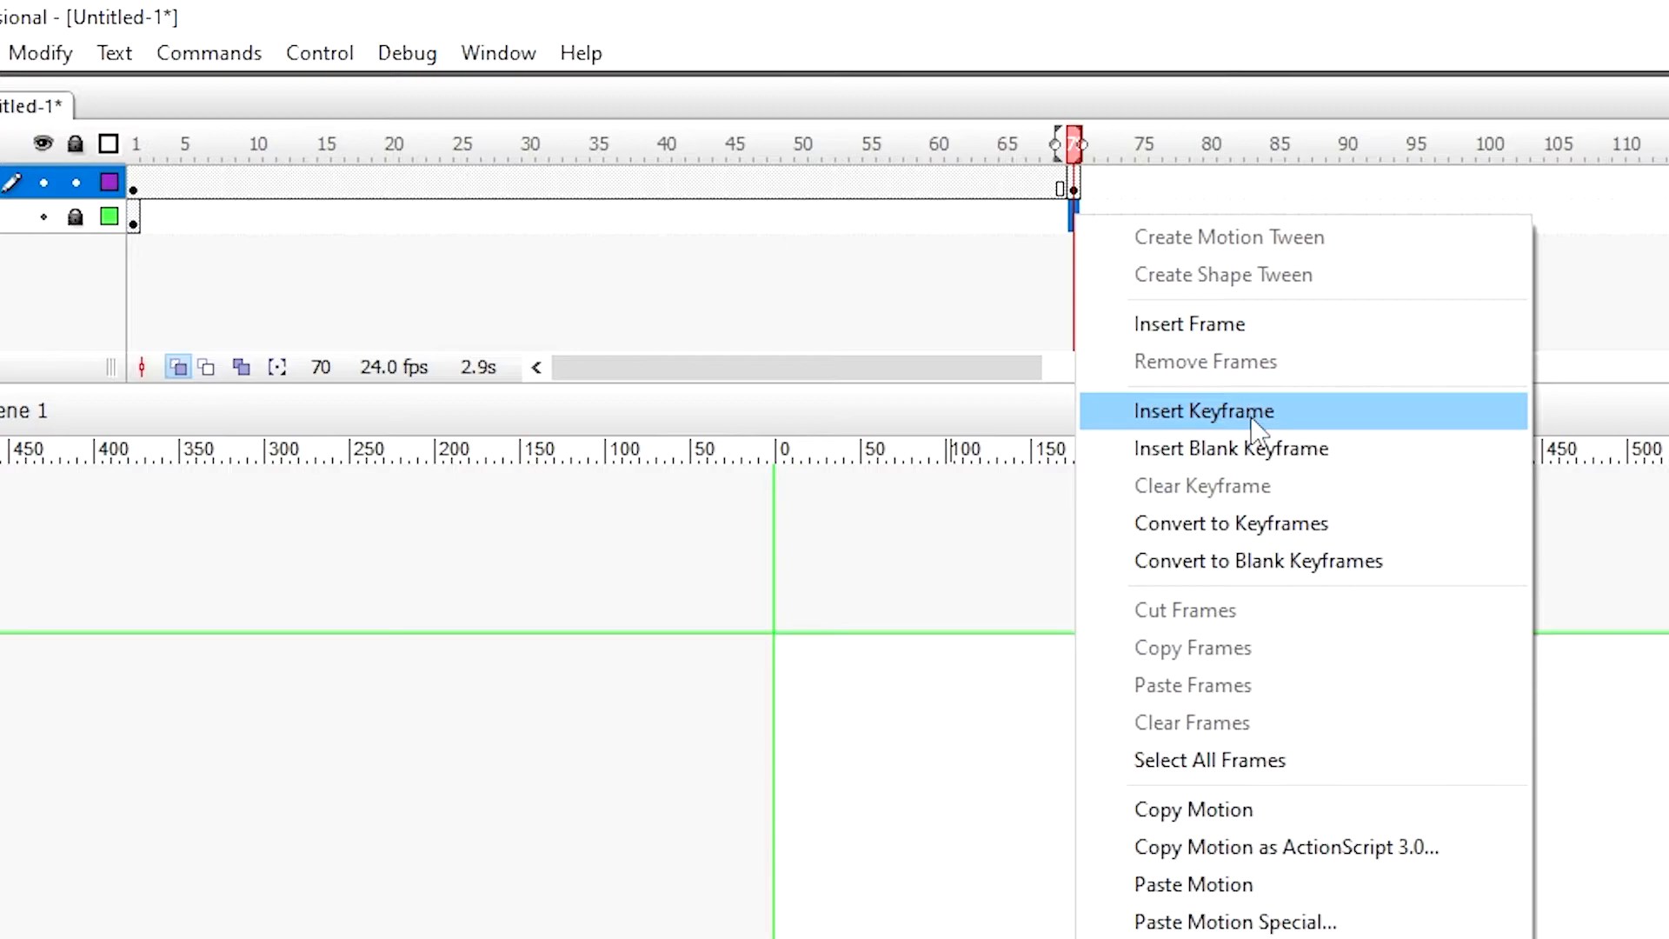
left_click(1282, 326)
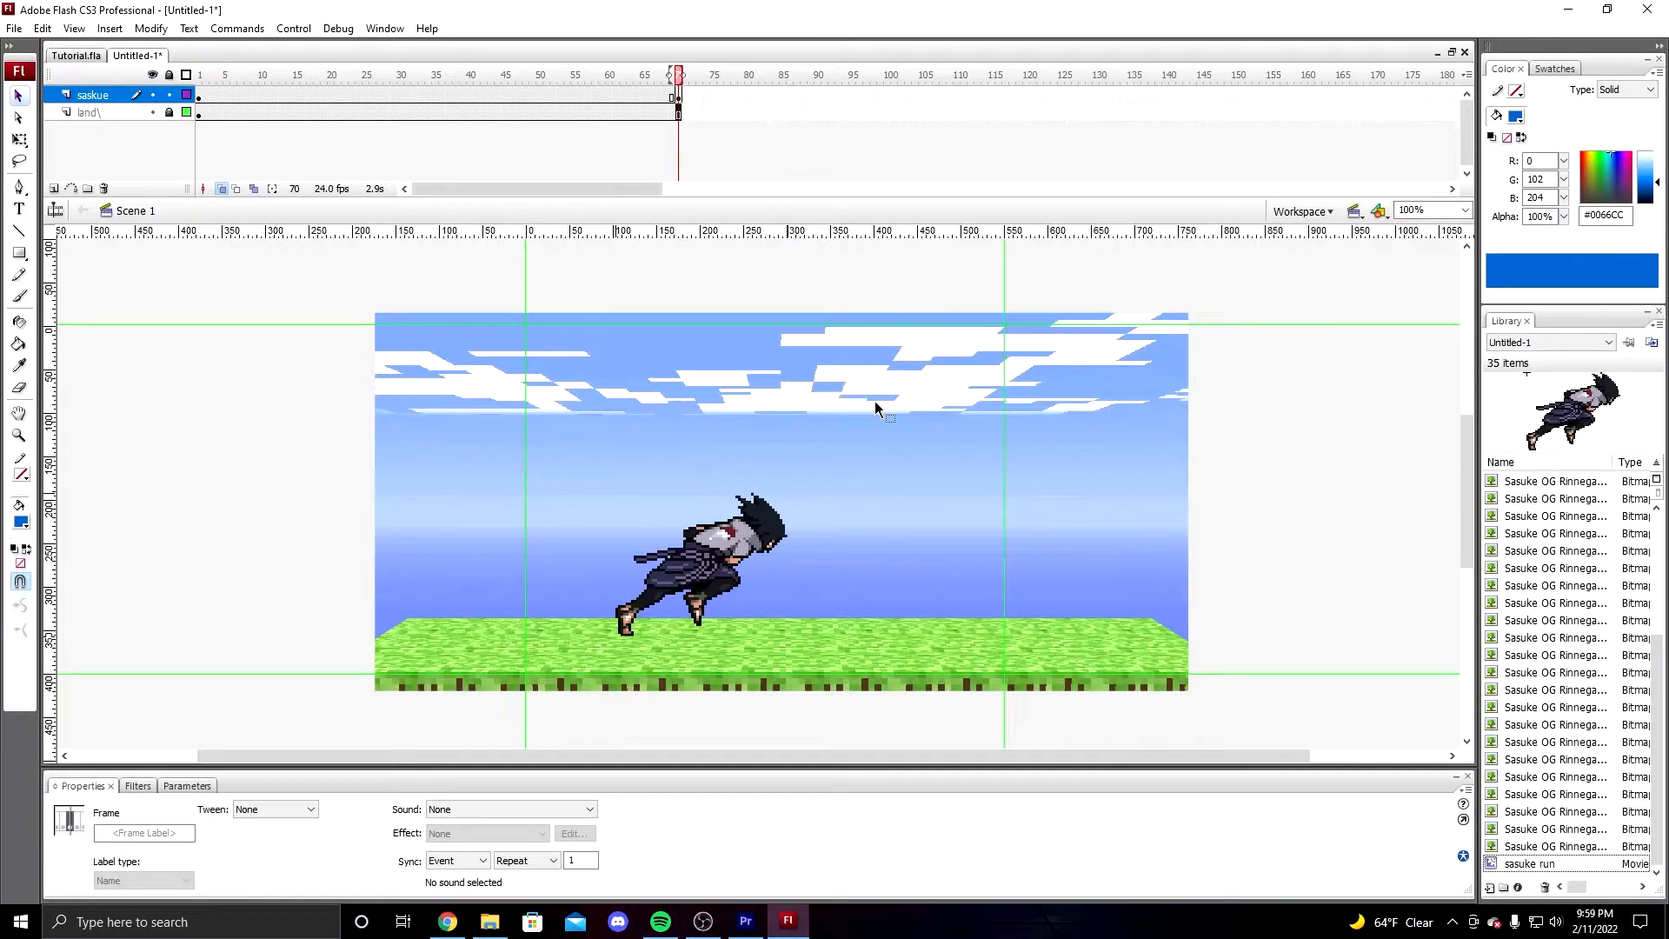
- Shift the Sasuke clip right to about X 226 at frame 70 and create a motion tween across the saskue layer's span
left_click(678, 98)
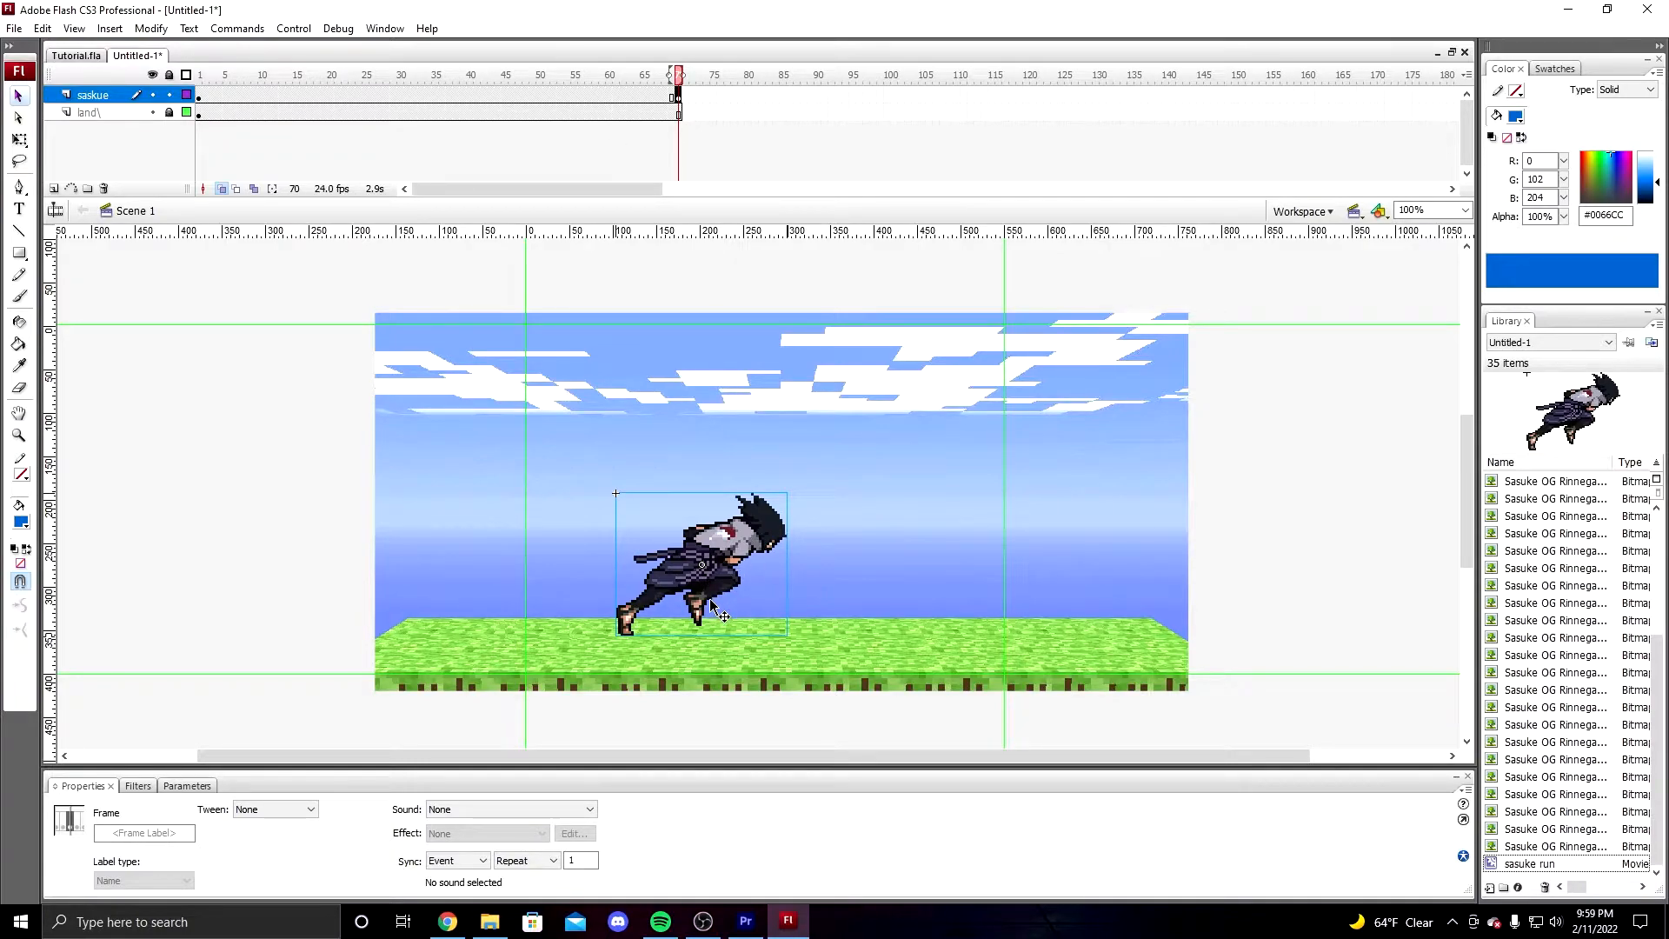
left_click_drag(657, 584, 768, 599)
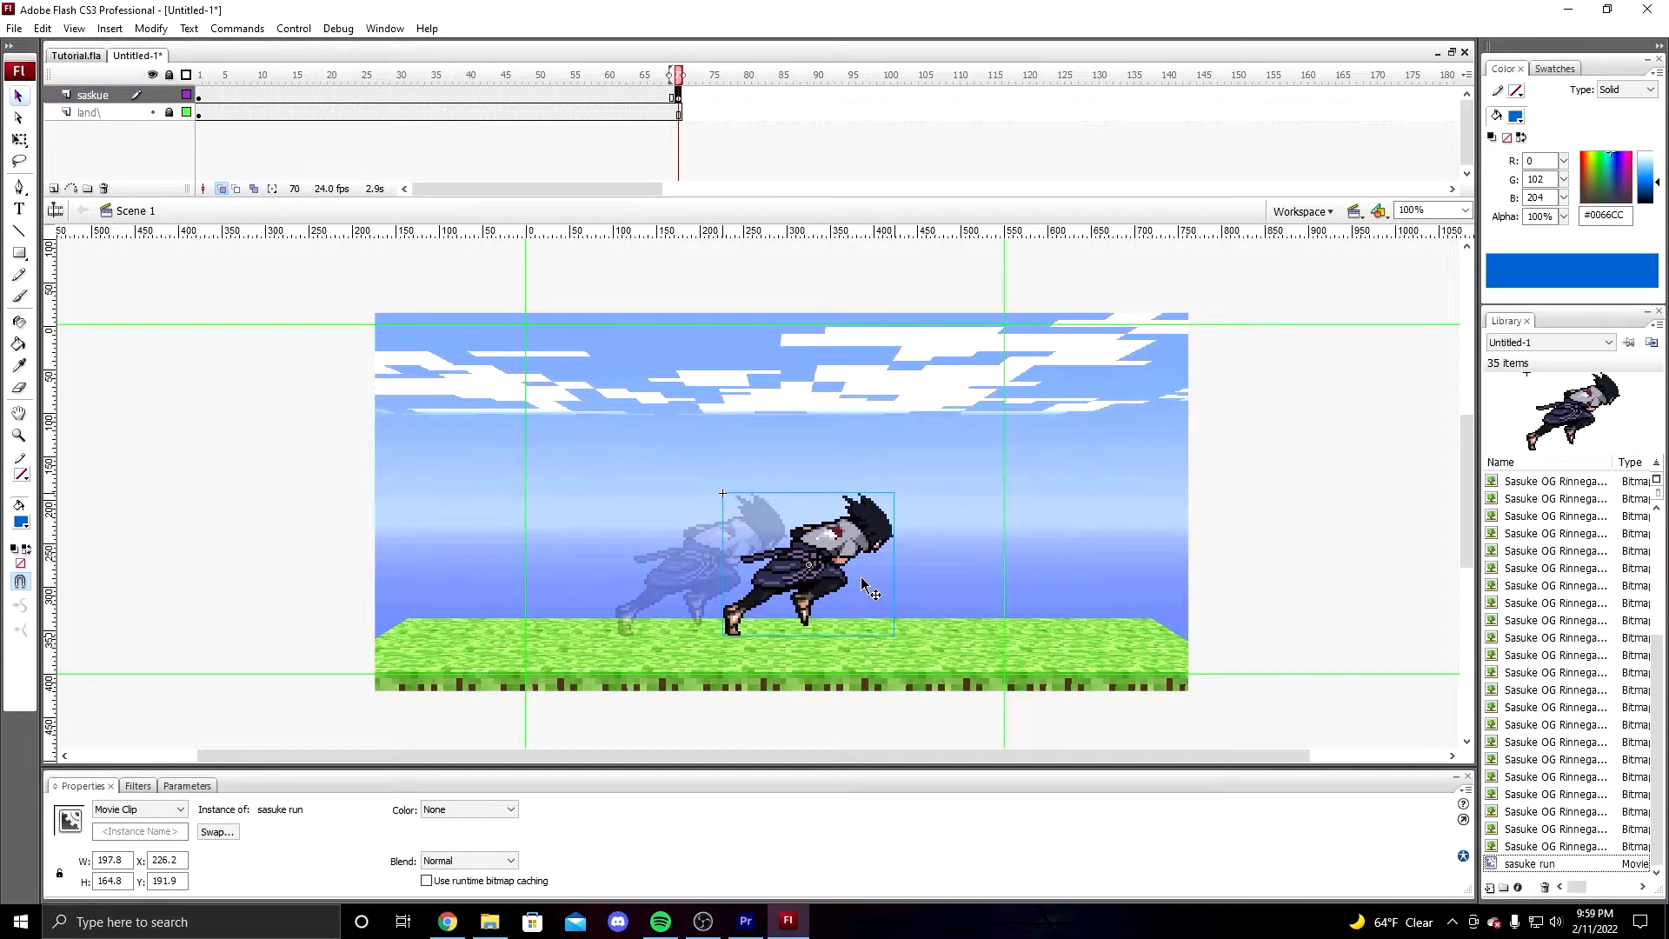
right_click(567, 97)
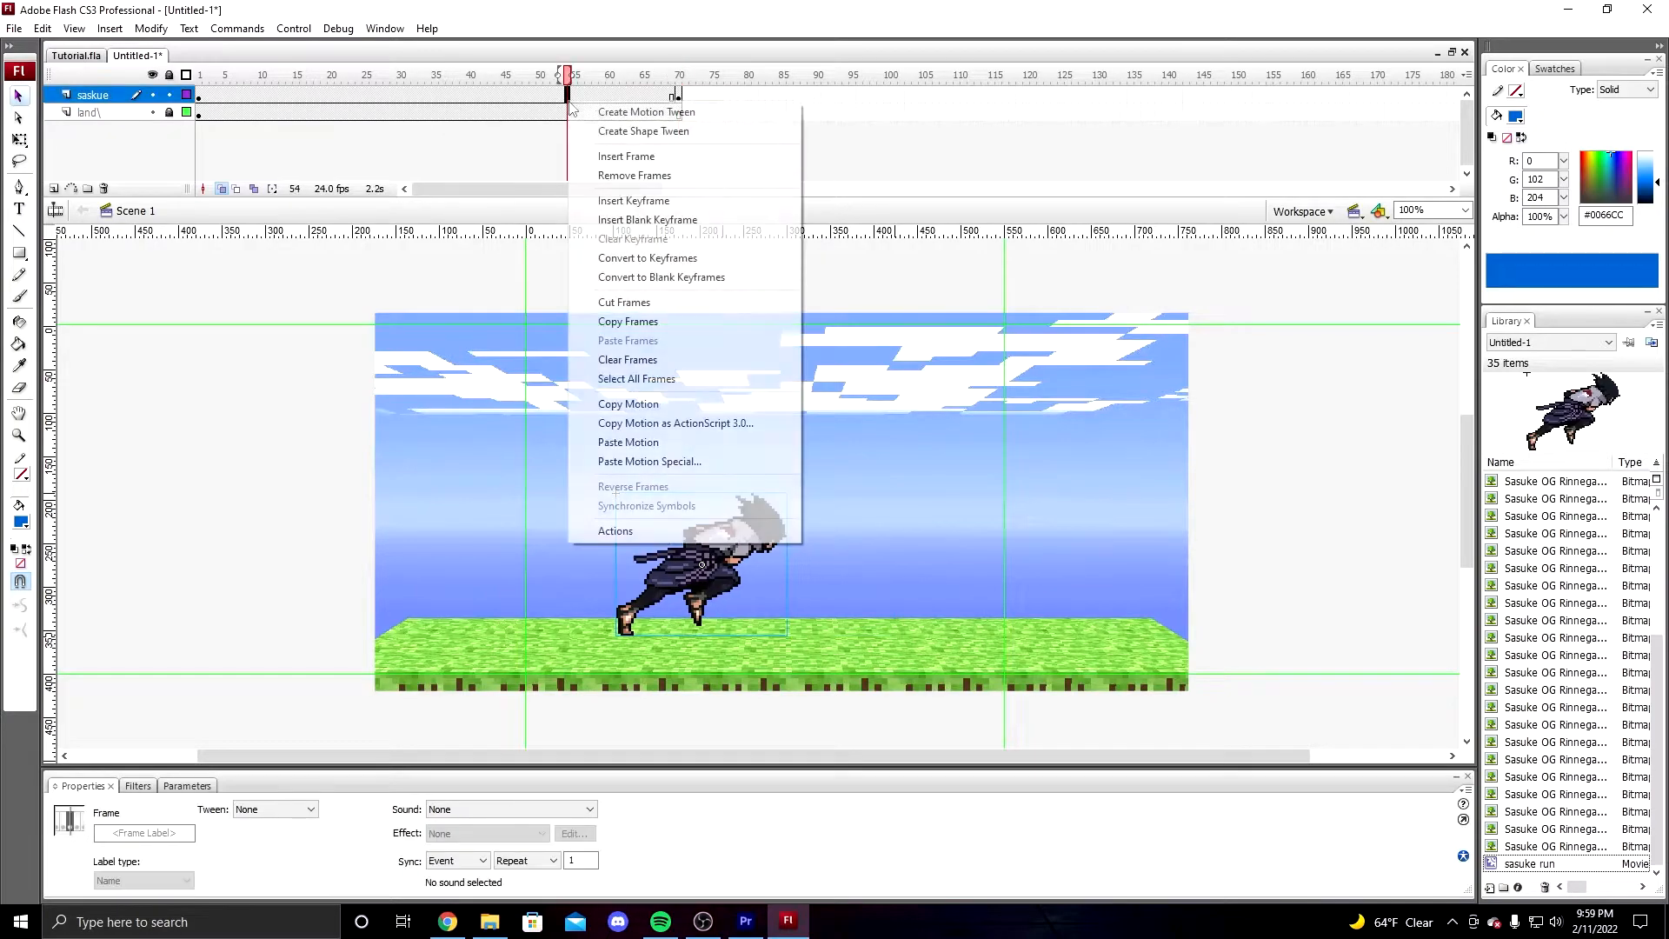
left_click(614, 113)
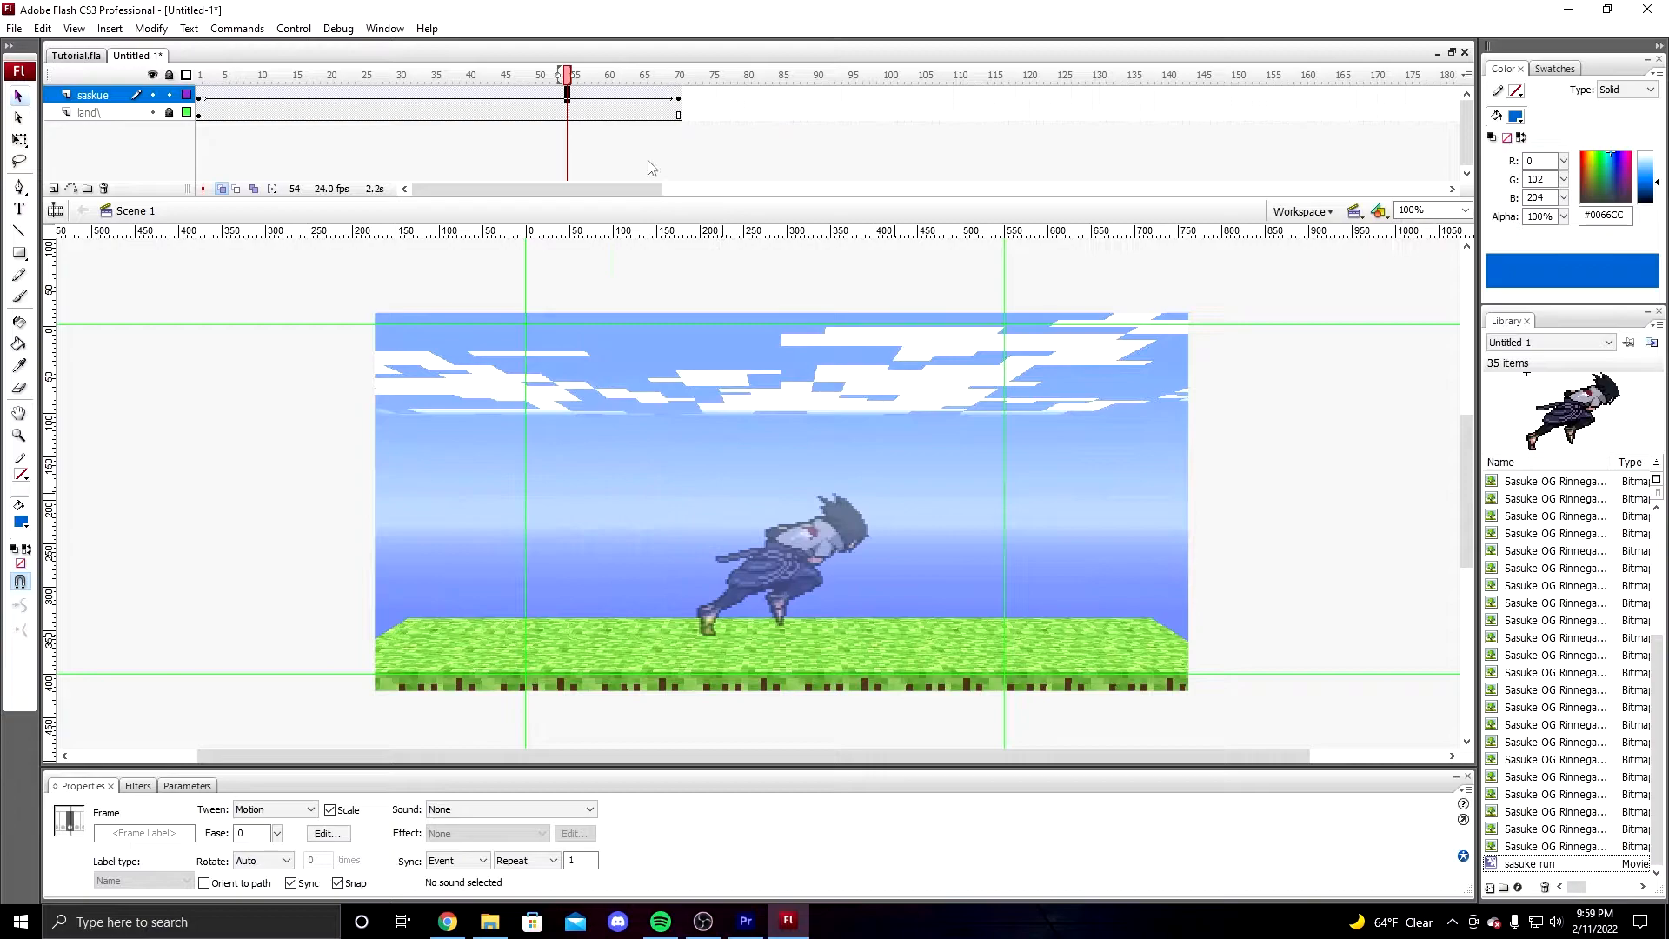
- Test the movie to check Sasuke's run across the background, and close the preview
key("ctrl+Return")
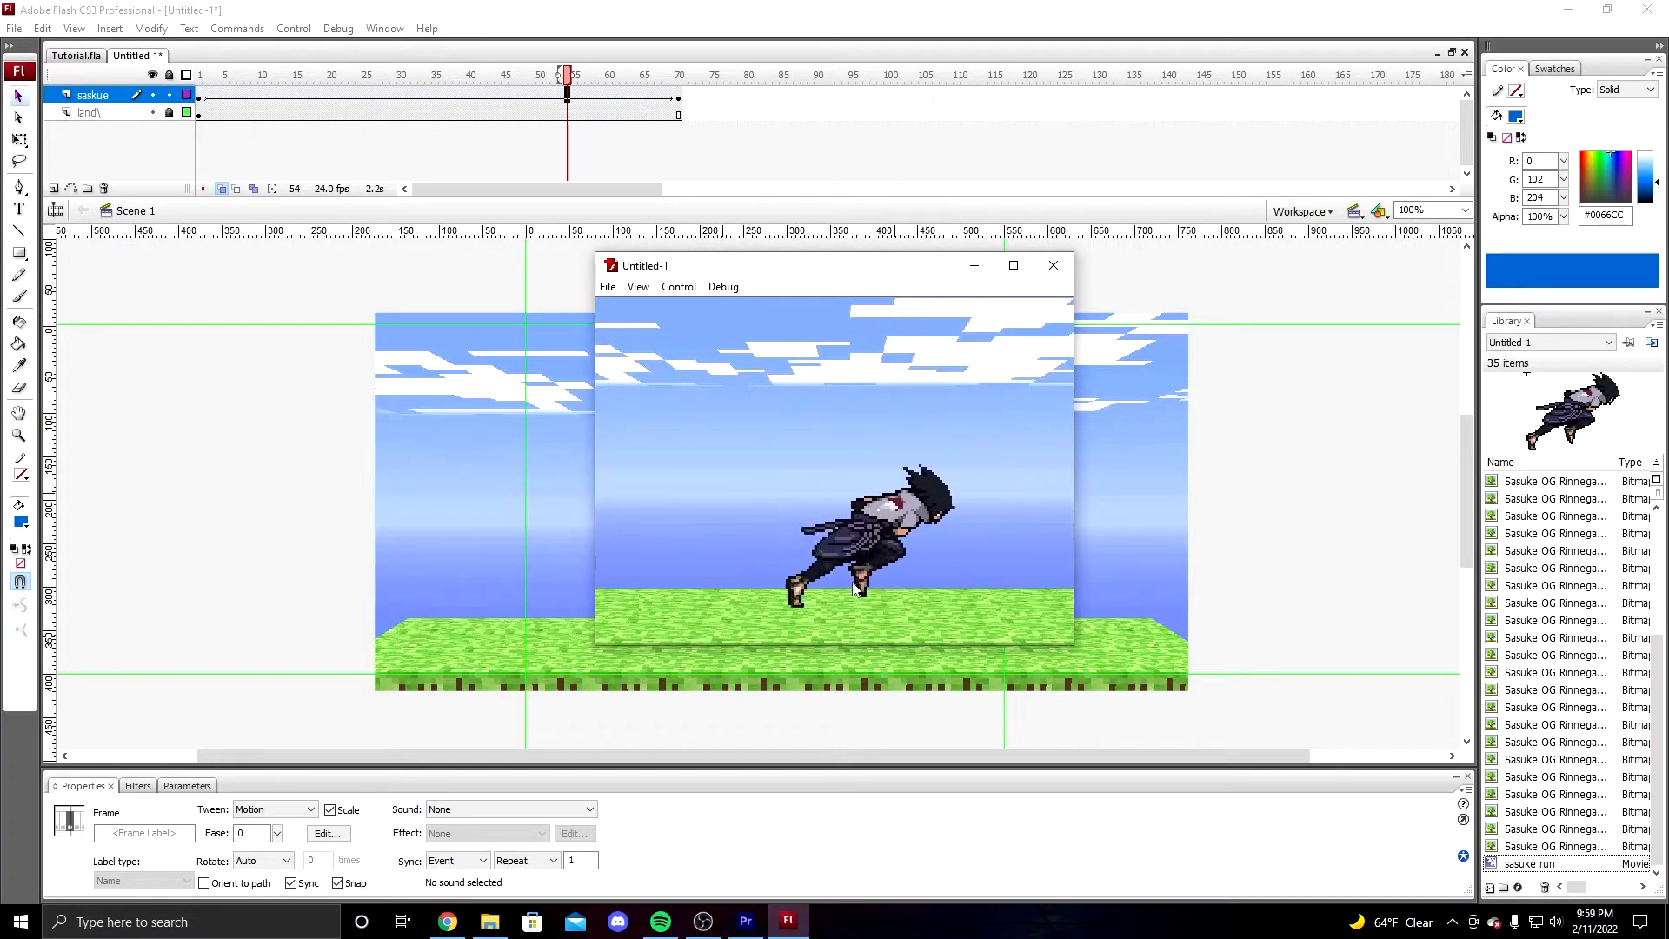
left_click(1058, 270)
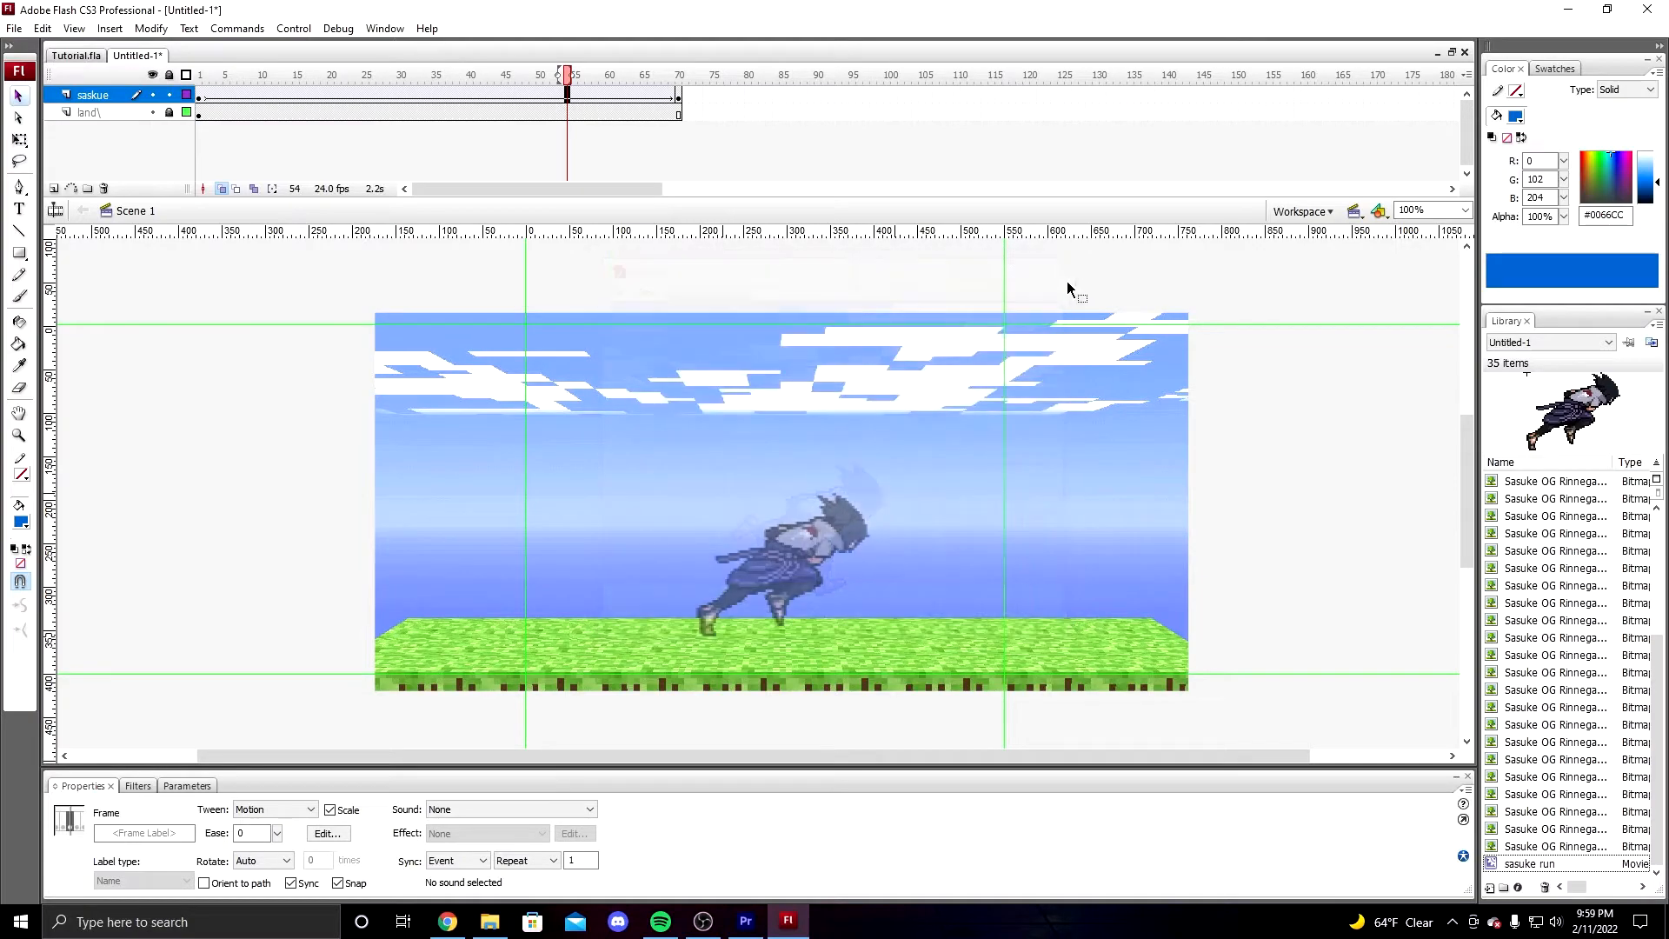
left_click(1115, 569)
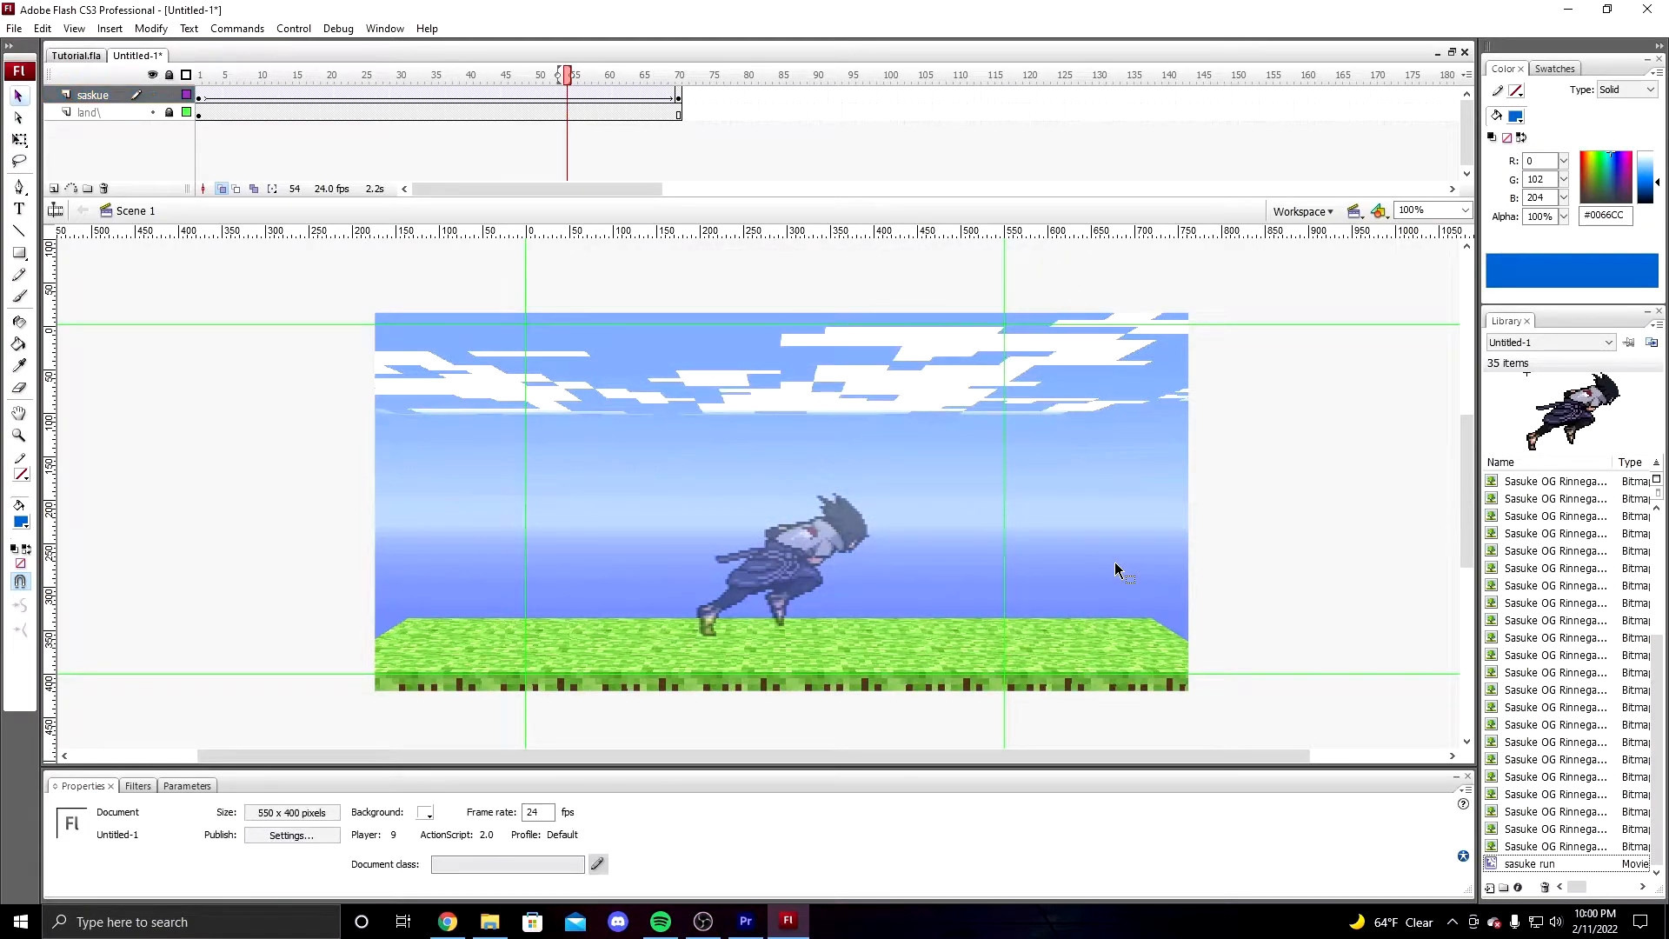
- Lock the saskue layer, unlock the land layer, and convert the background bitmap into a movie clip symbol named land
left_click(169, 96)
left_click(170, 113)
left_click(117, 113)
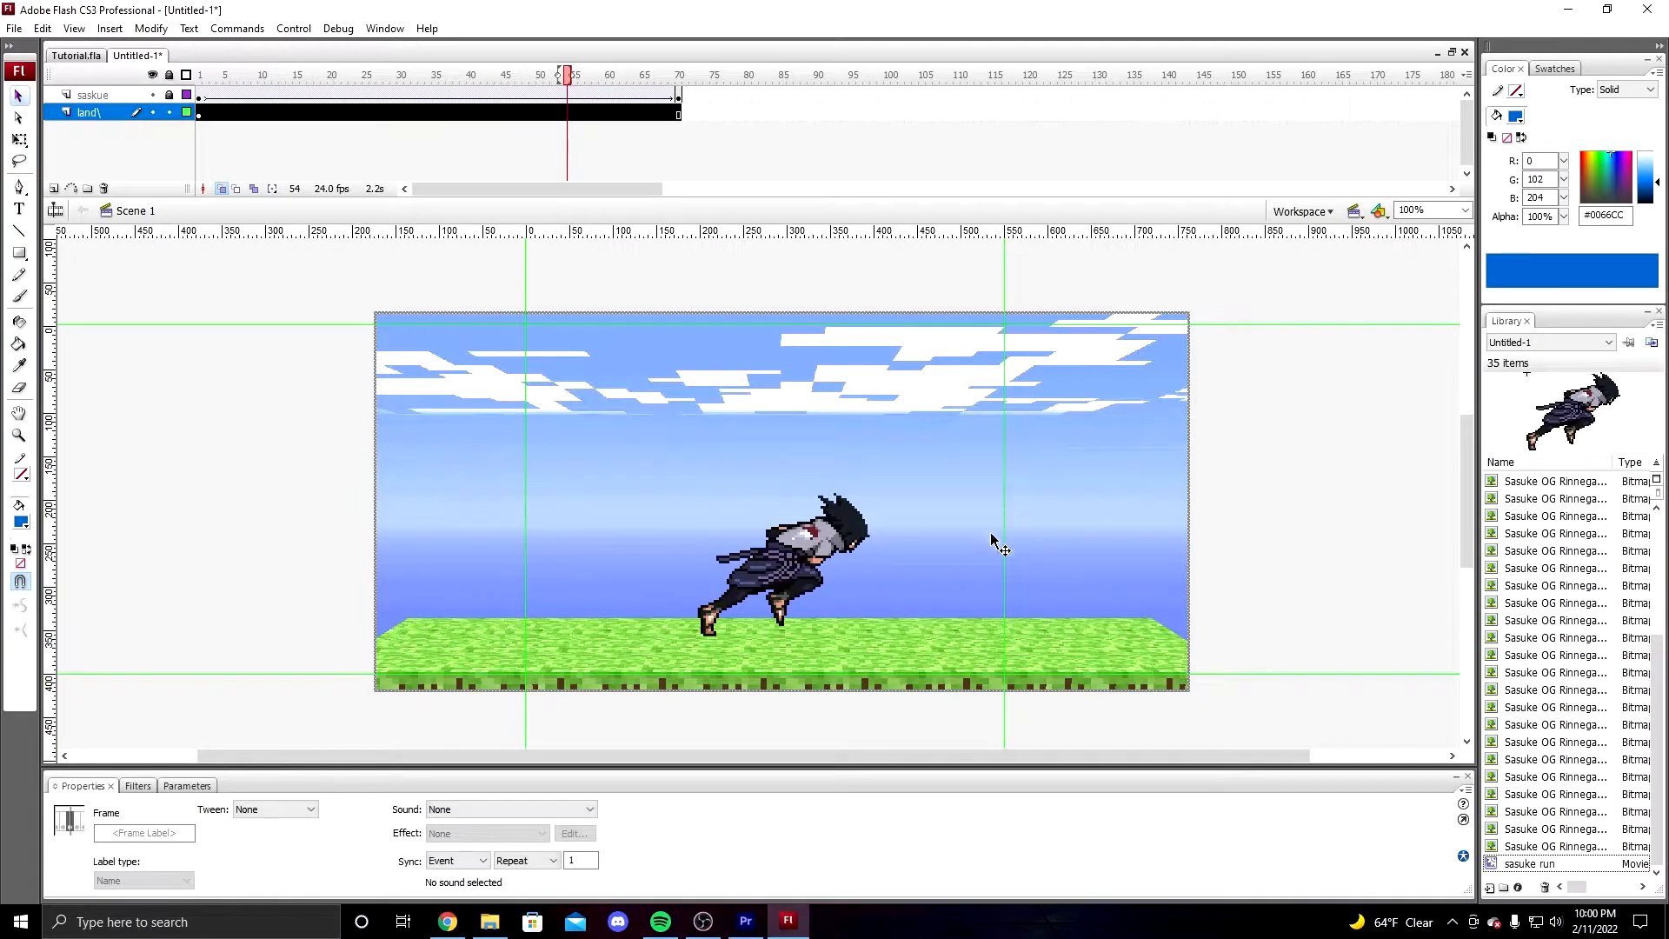
left_click(1103, 531)
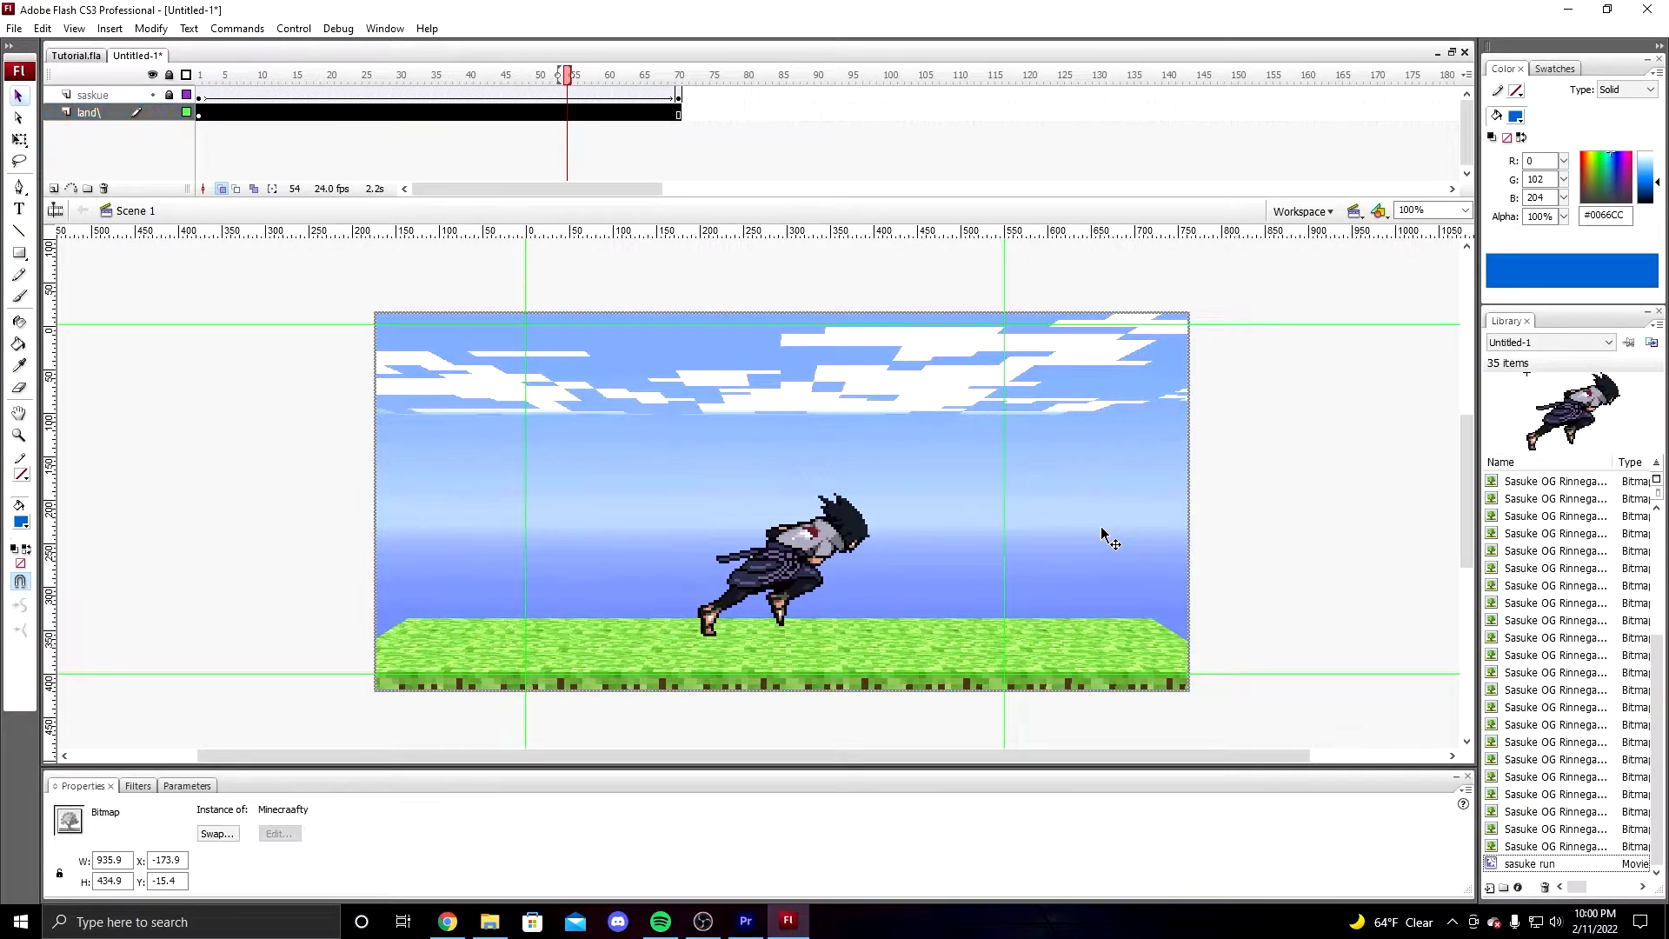
right_click(1092, 529)
left_click(1161, 859)
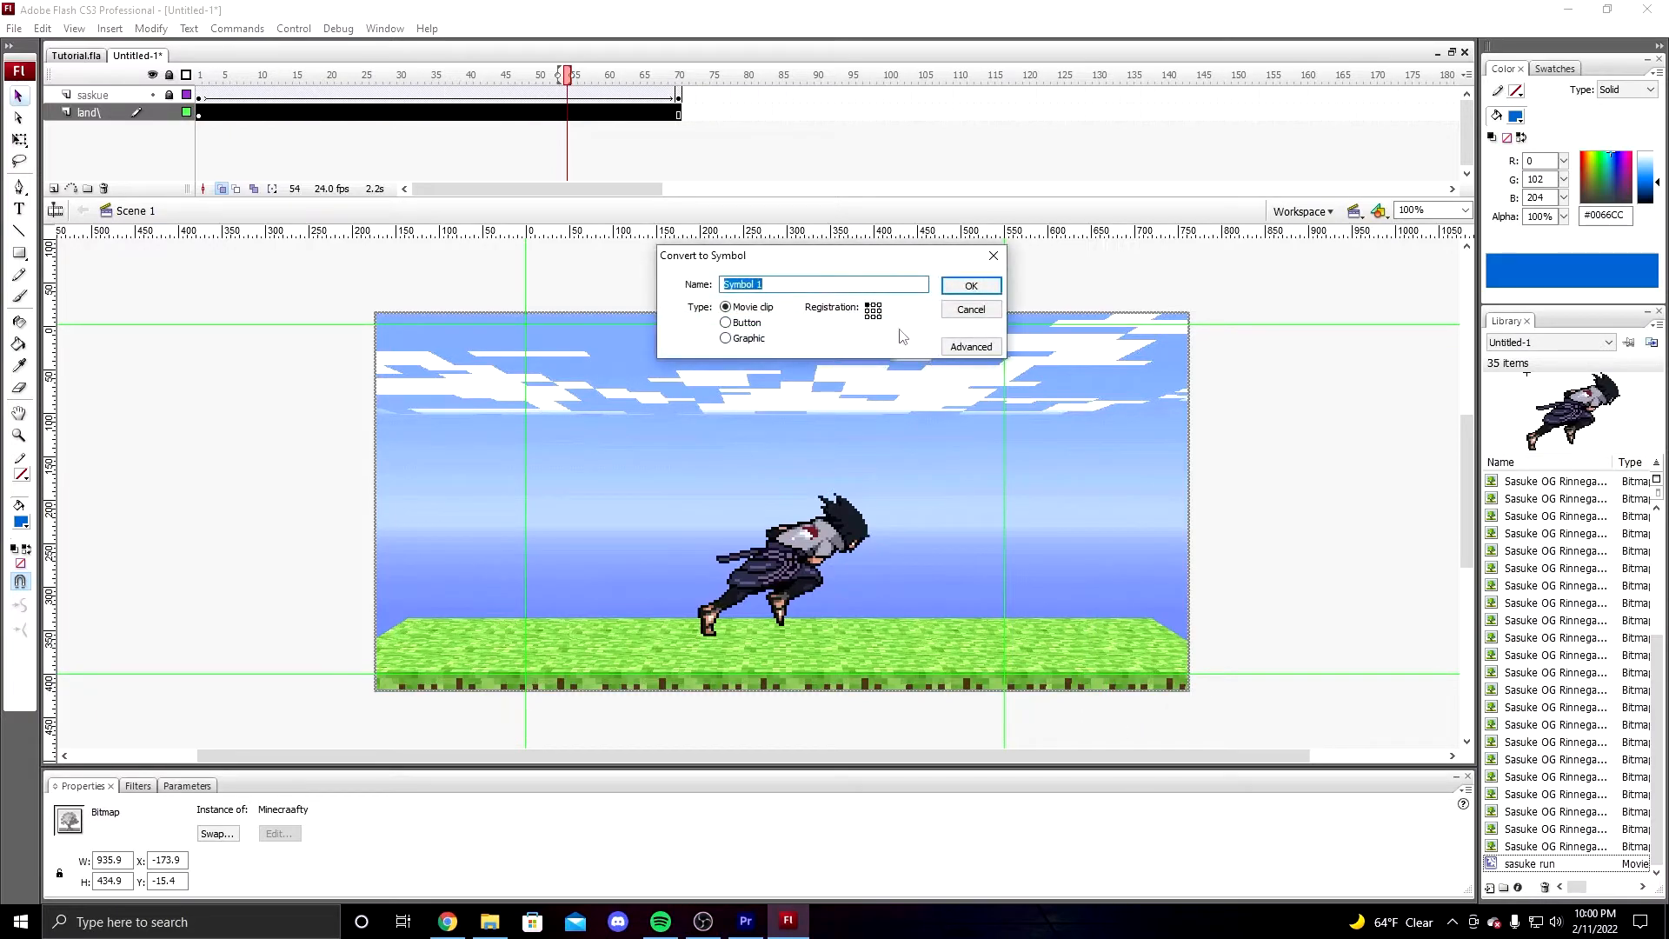
type("land")
key("Return")
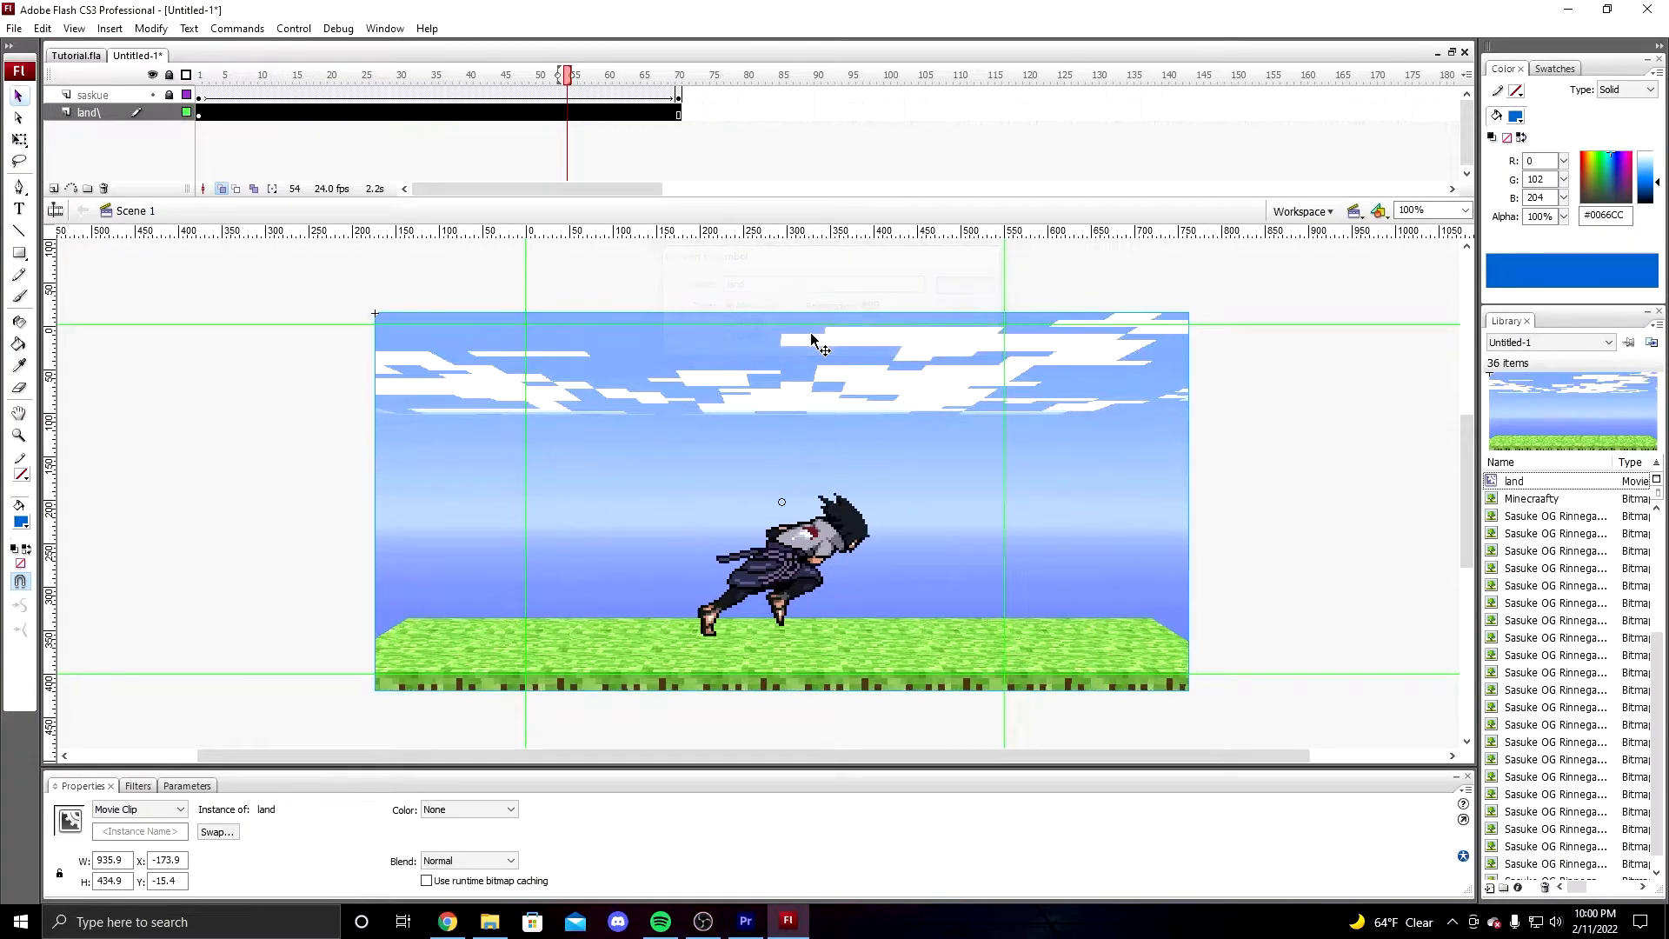
- Inside the land symbol, duplicate the background bitmap and place the copy flush against the original's right edge at X 935.9
double_click(612, 516)
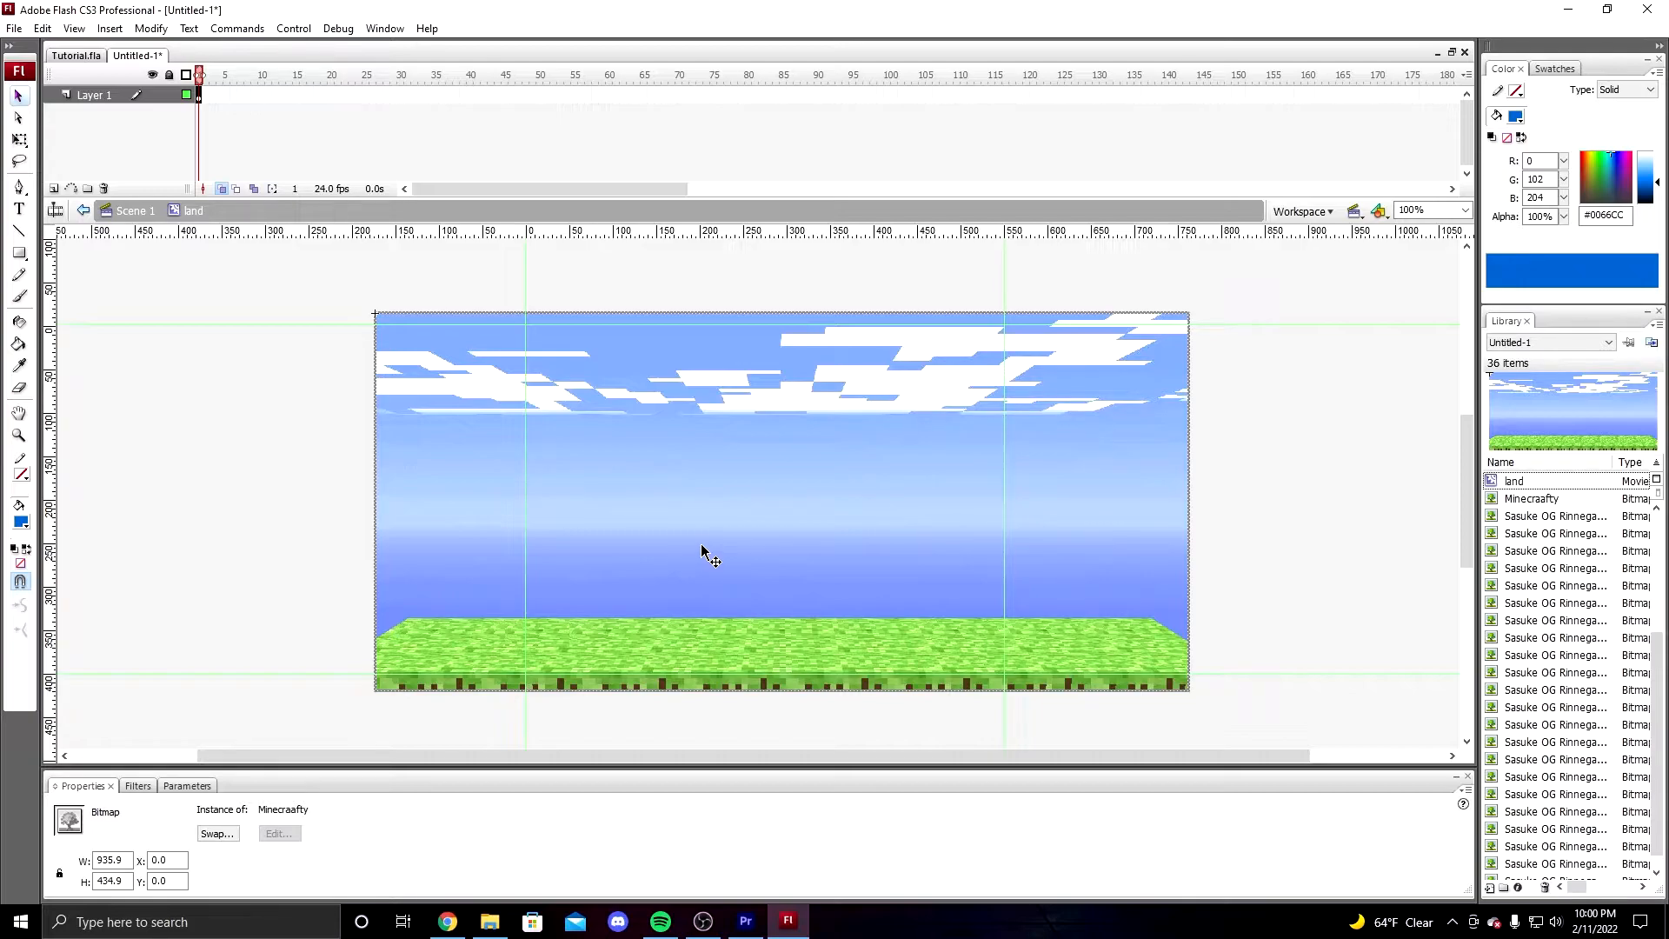
key("ctrl+d")
left_click_drag(437, 606, 1234, 620)
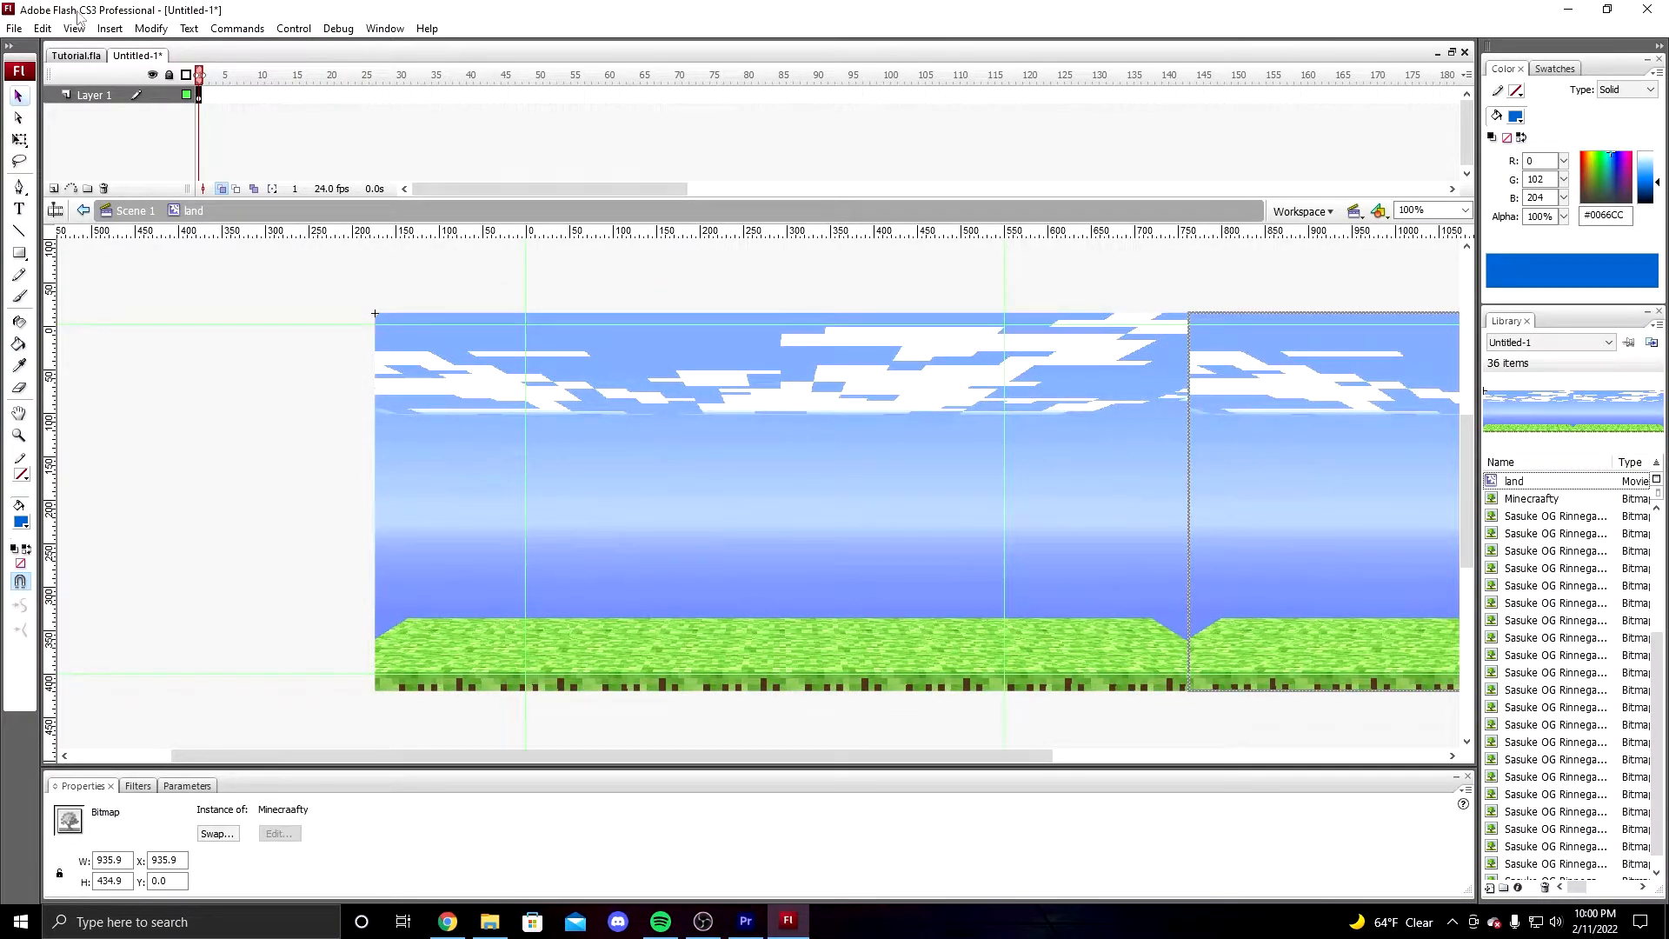
- Flip the duplicated background bitmap horizontally so it mirrors the original at the seam
left_click(150, 28)
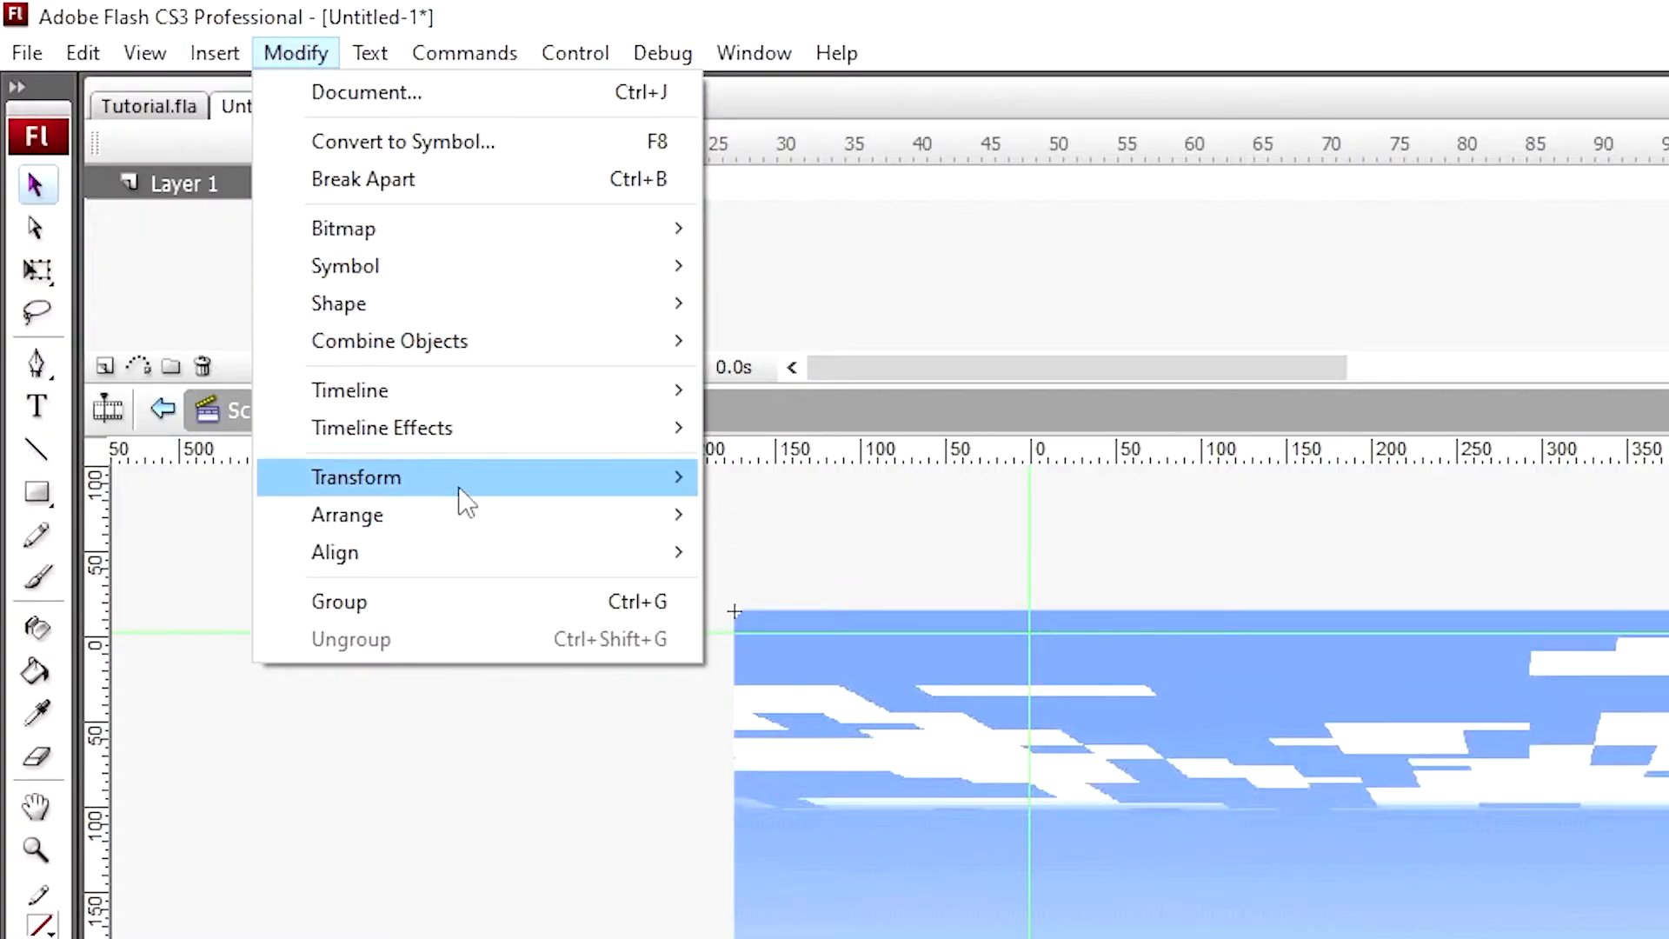
mouse_move(467, 501)
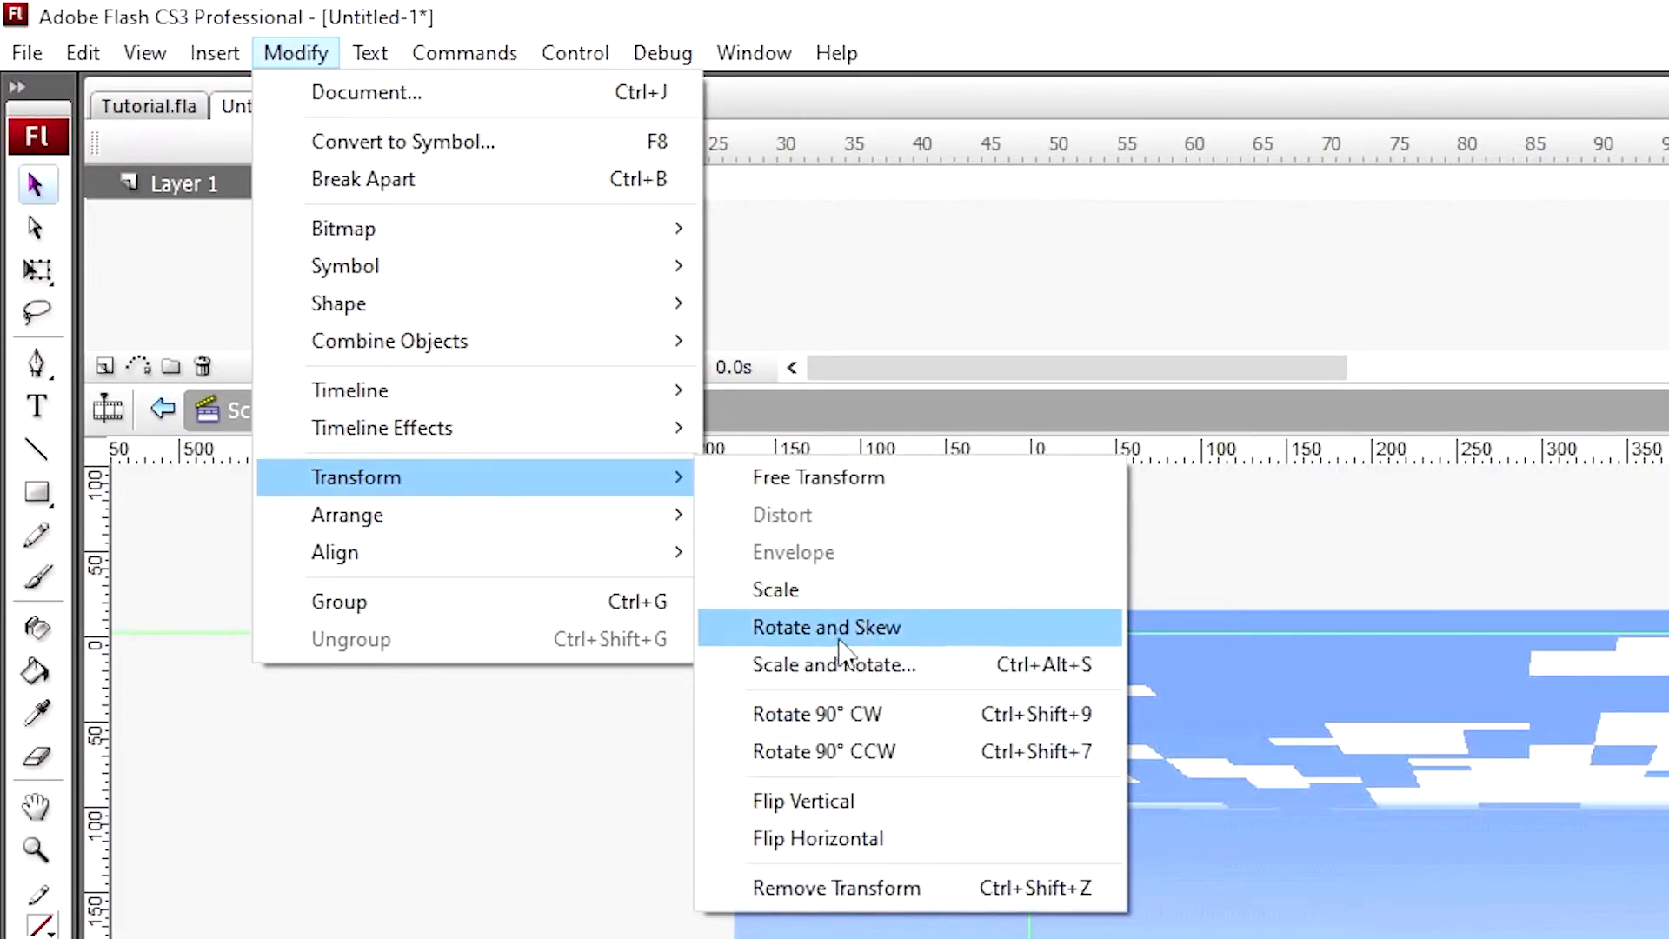
left_click(872, 839)
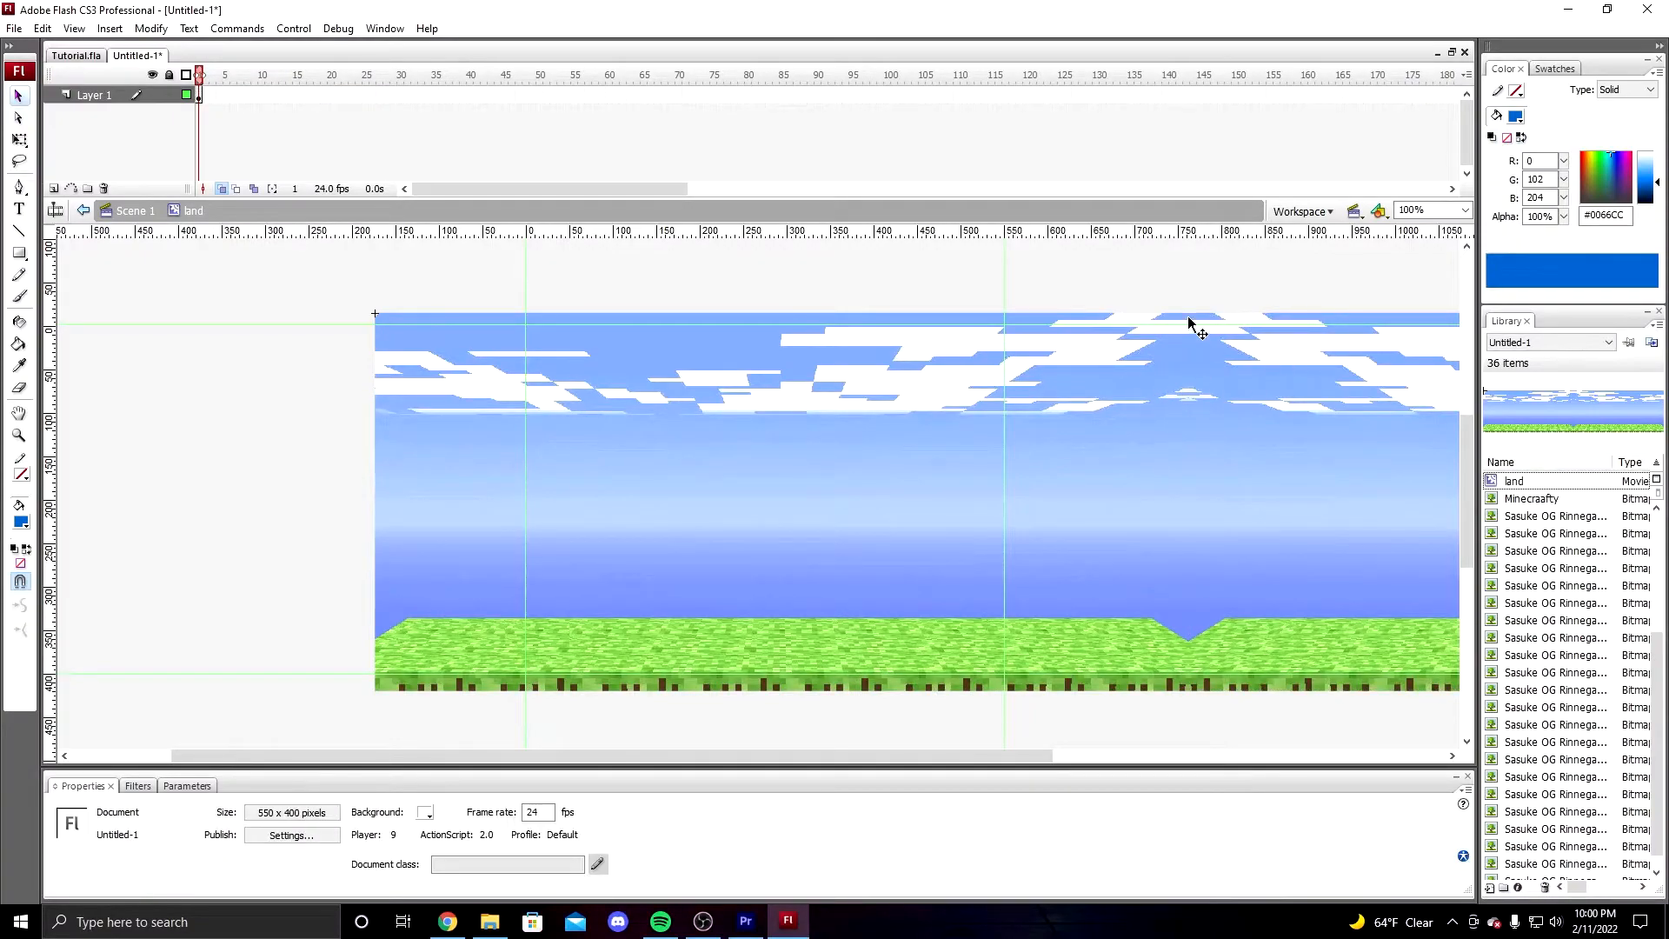
left_click_drag(1082, 276, 1263, 326)
- Insert a keyframe at frame 9 of the land symbol and slide both background bitmaps left by about one image width
right_click(257, 98)
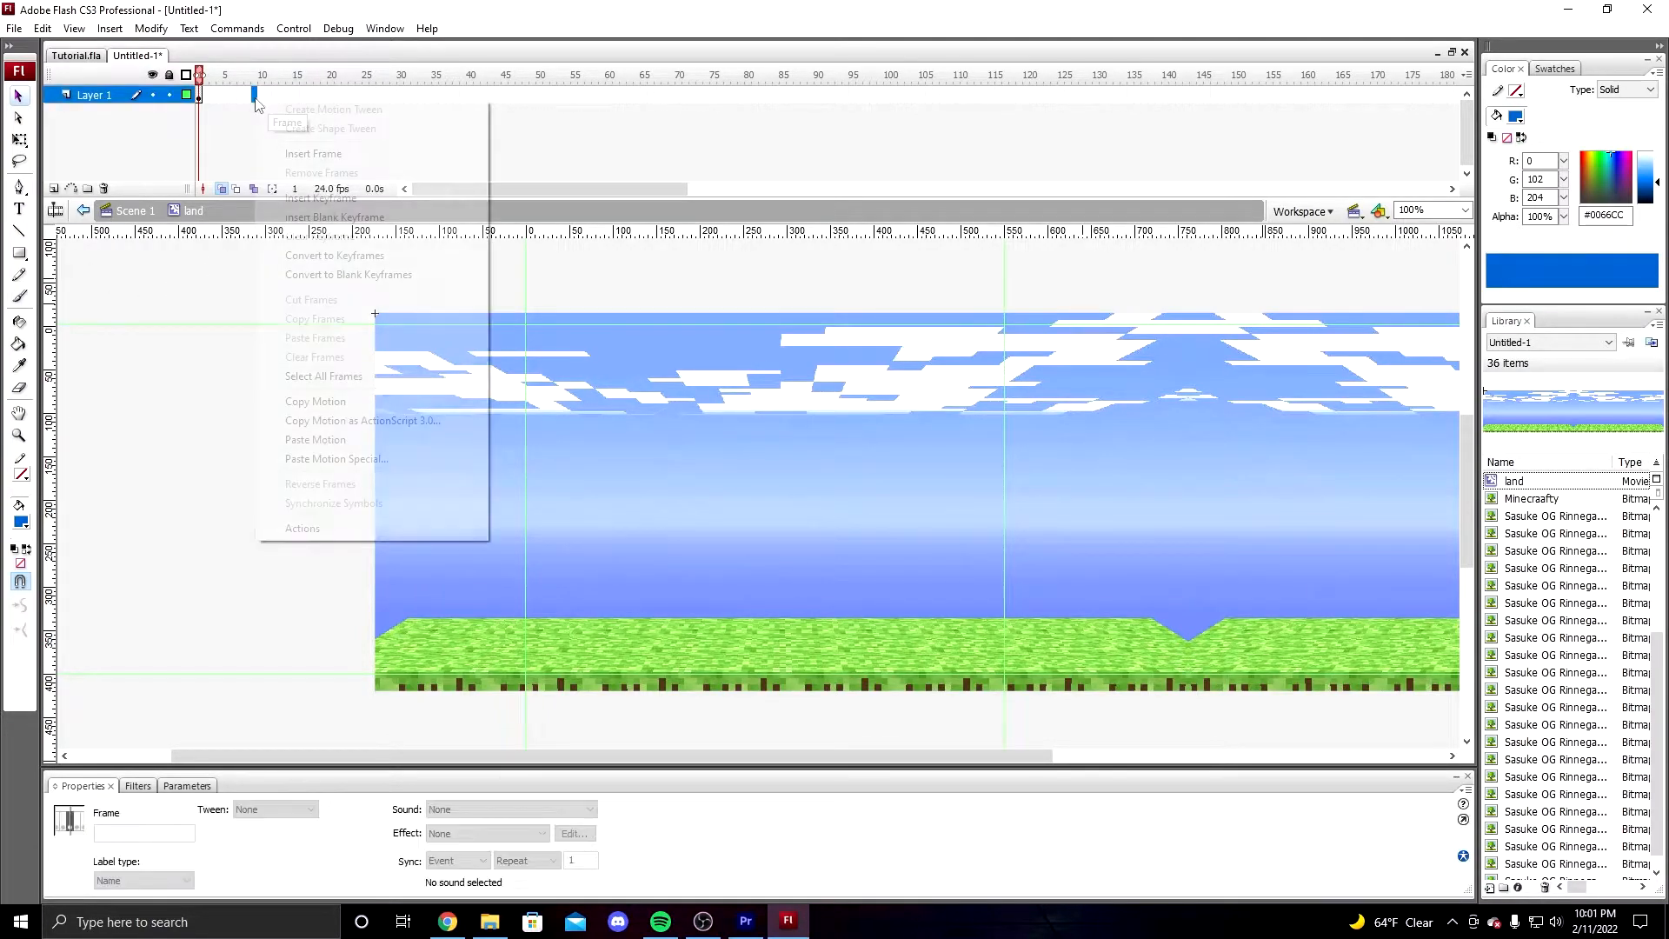
left_click(325, 198)
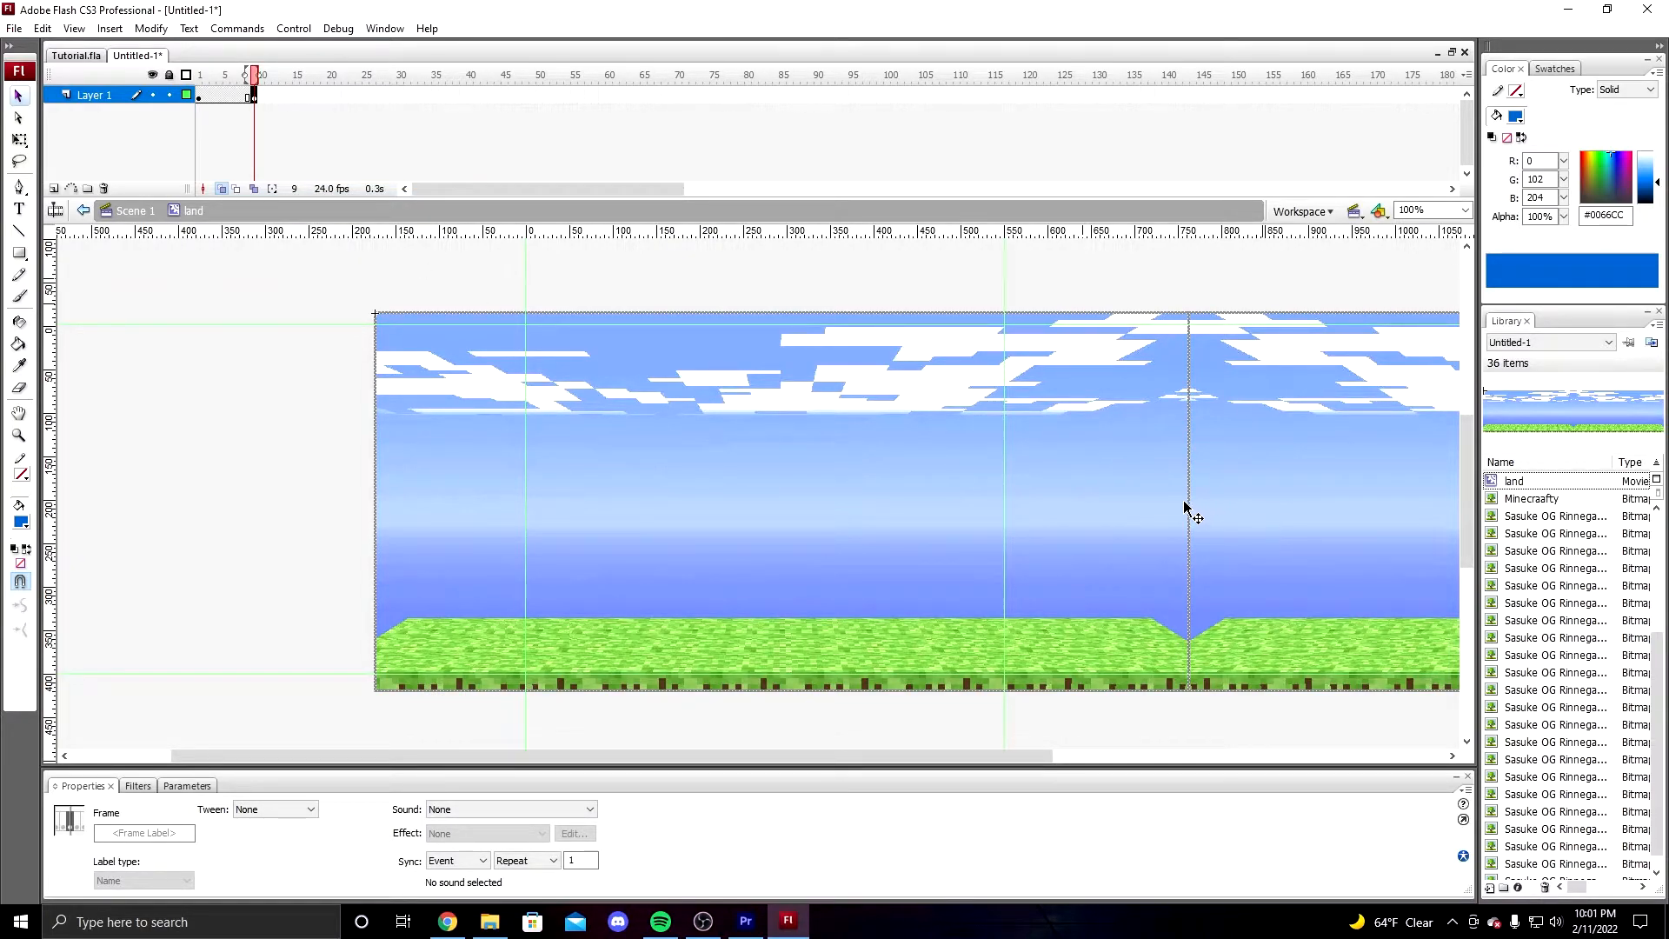
left_click_drag(1339, 535, 548, 556)
key("Return")
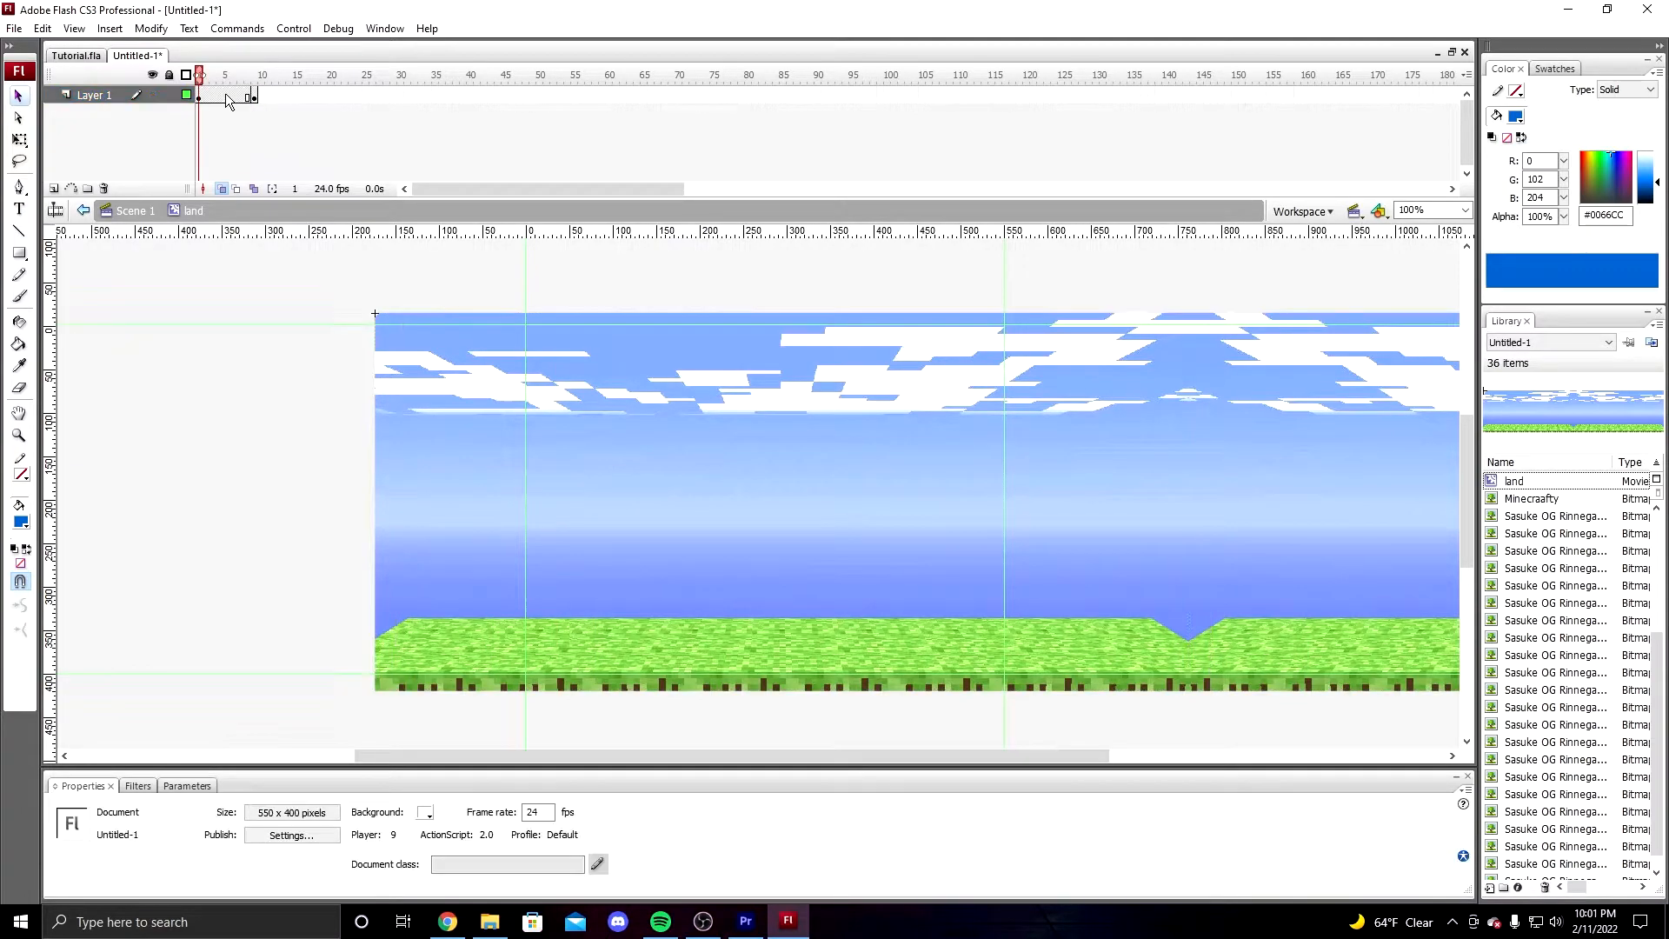
- Create a motion tween between the land symbol's frame 1 and frame 9 keyframes
right_click(227, 95)
left_click(304, 106)
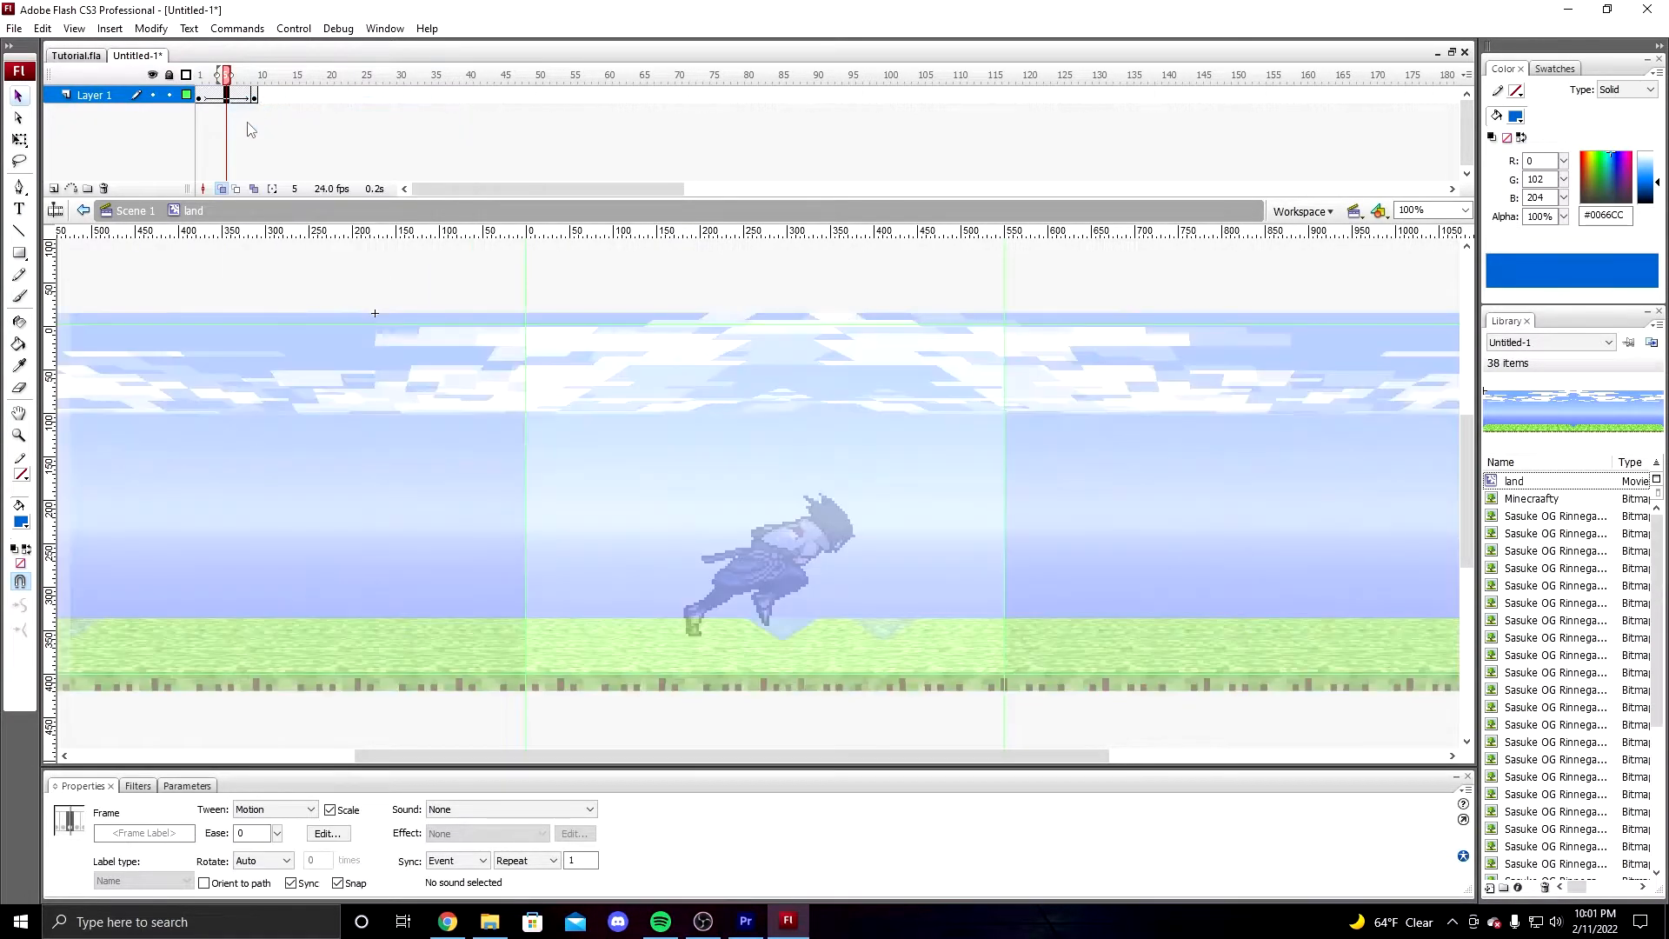
left_click(199, 95)
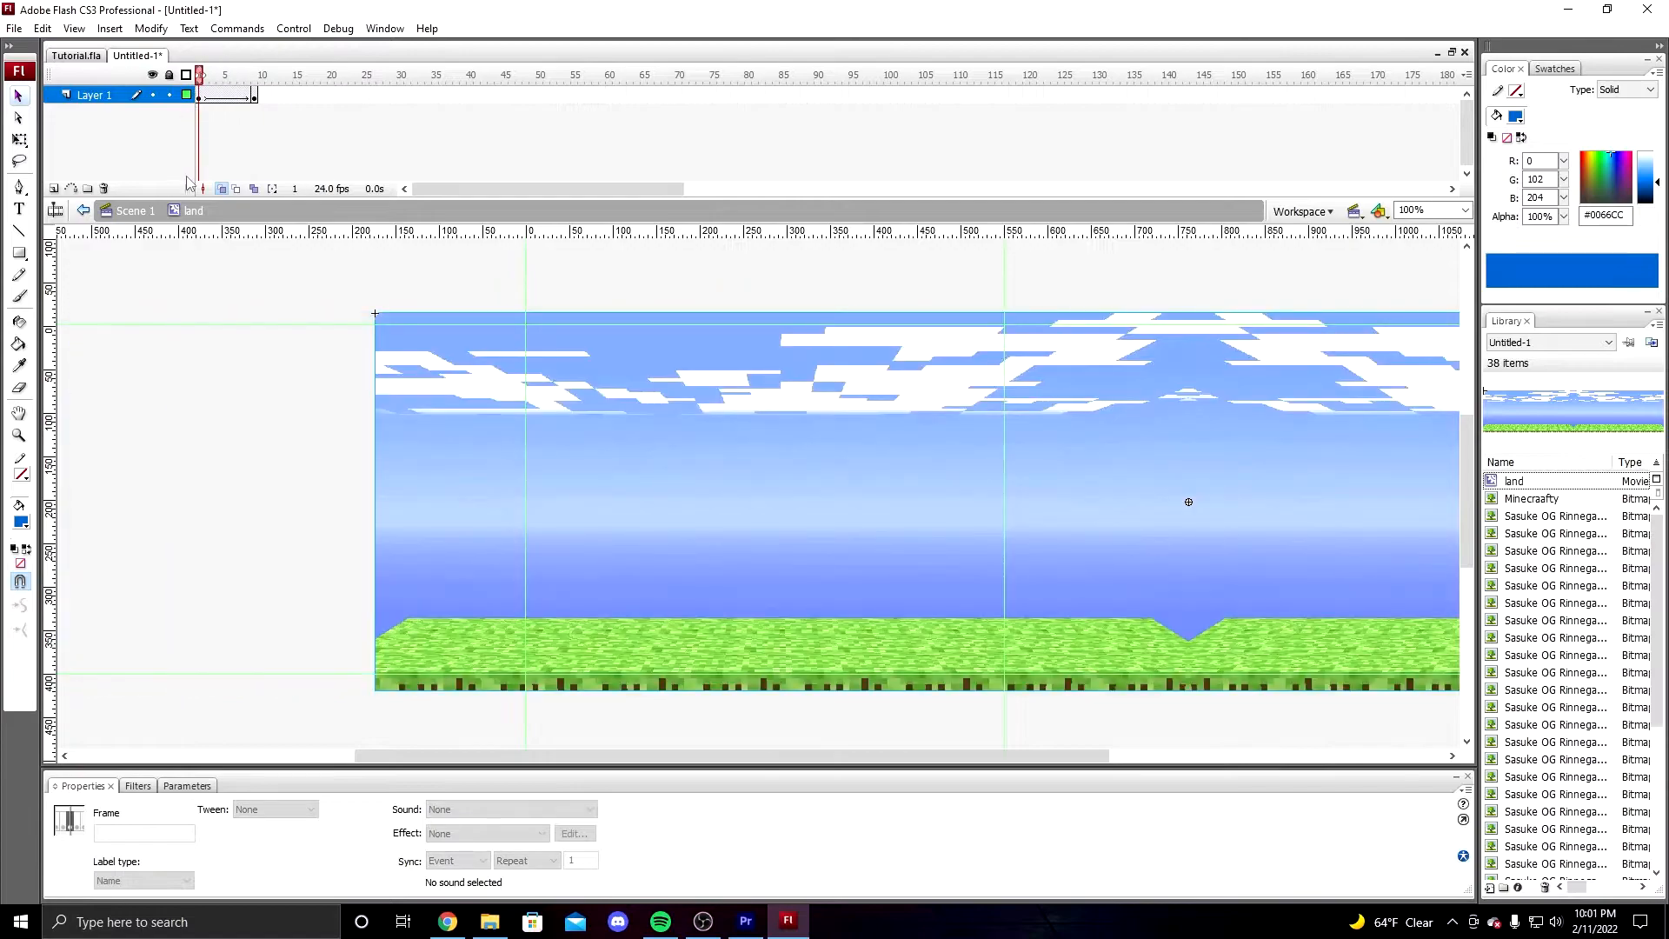
- Return to Scene 1 and test the movie to check the scrolling background, closing the preview after the check
left_click(141, 213)
key("ctrl+Return")
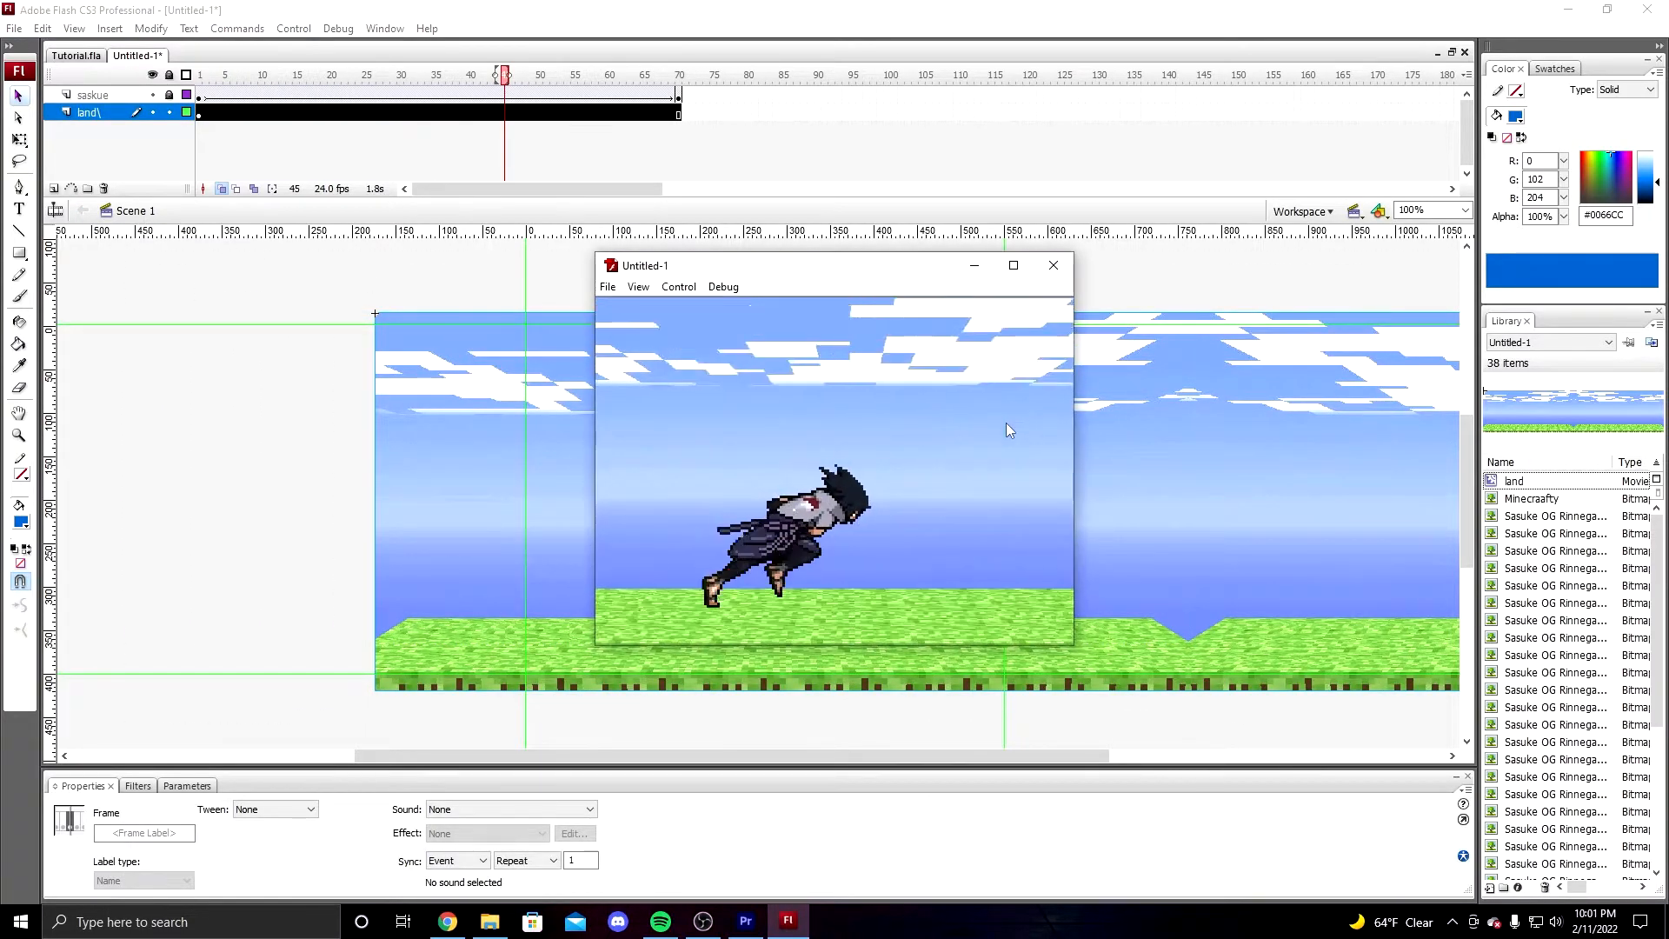
left_click(1053, 266)
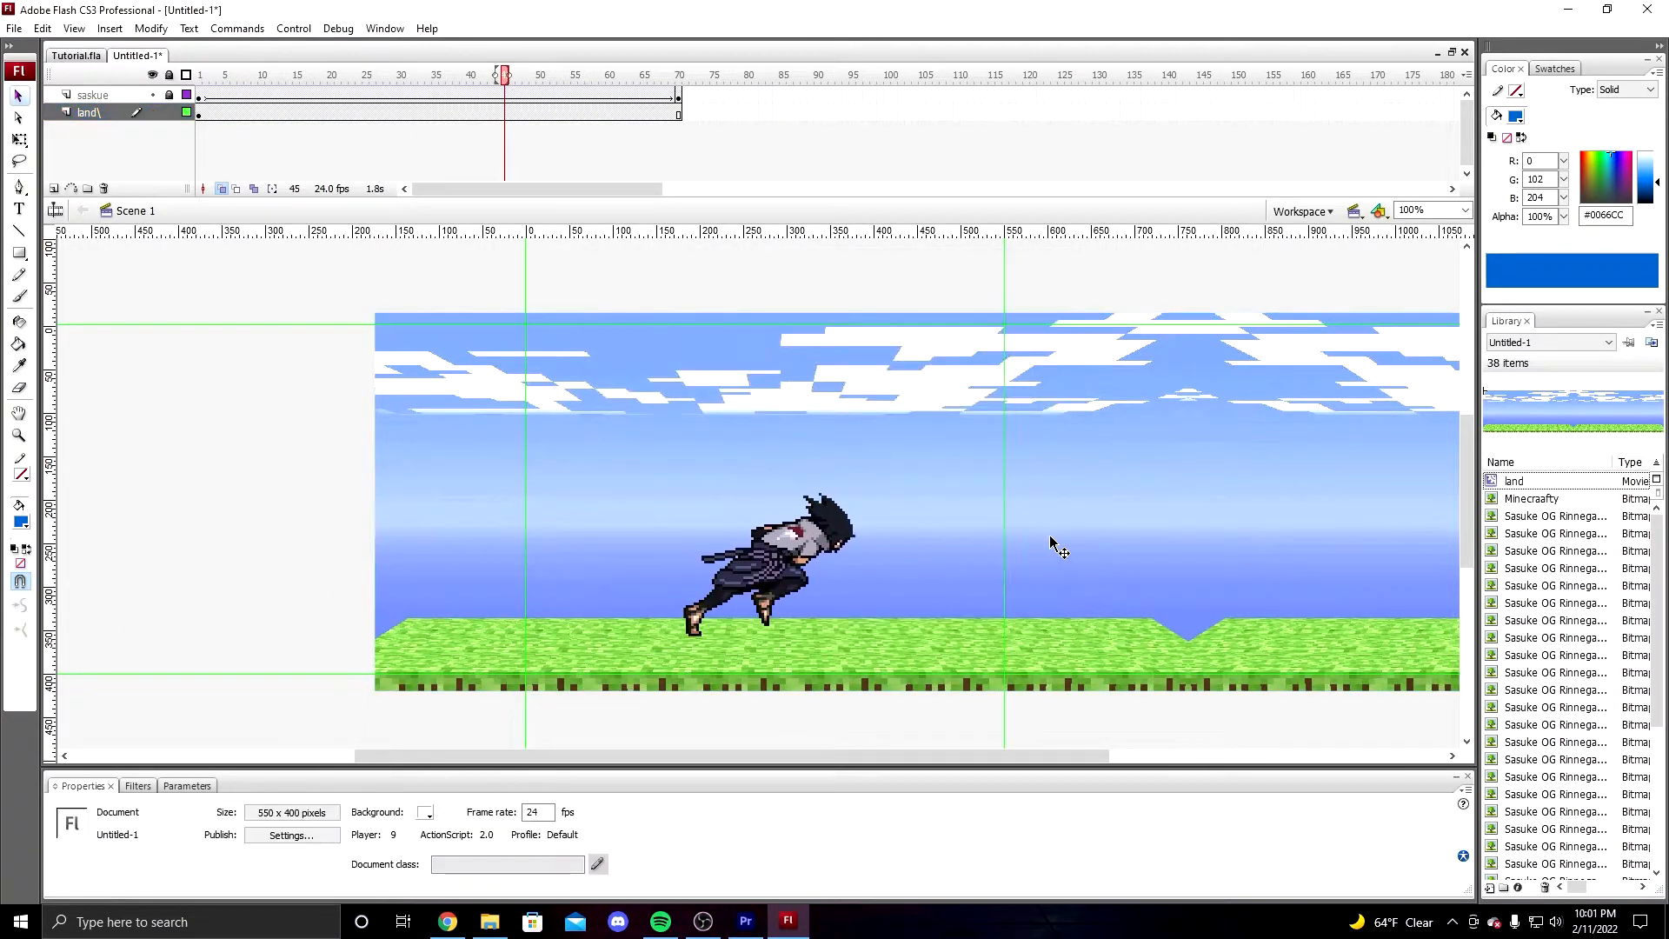
- Add a Blur filter to the land clip with unlinked values of Blur X 30 and Blur Y 0, at High quality
left_click(624, 487)
left_click(138, 786)
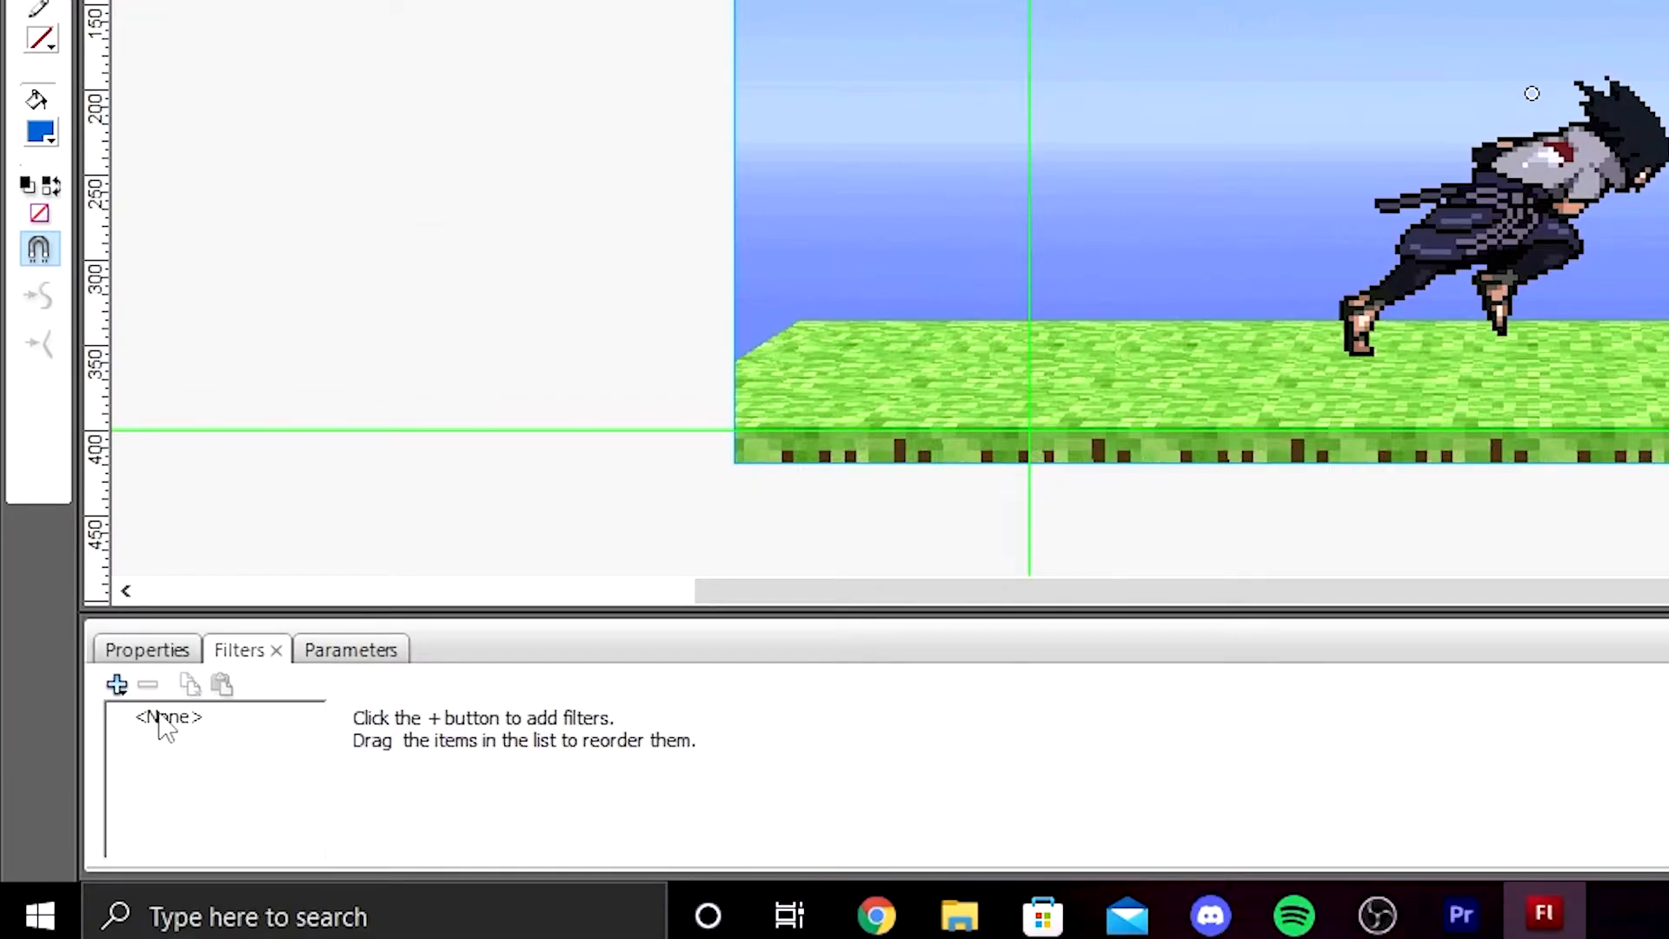
left_click(116, 685)
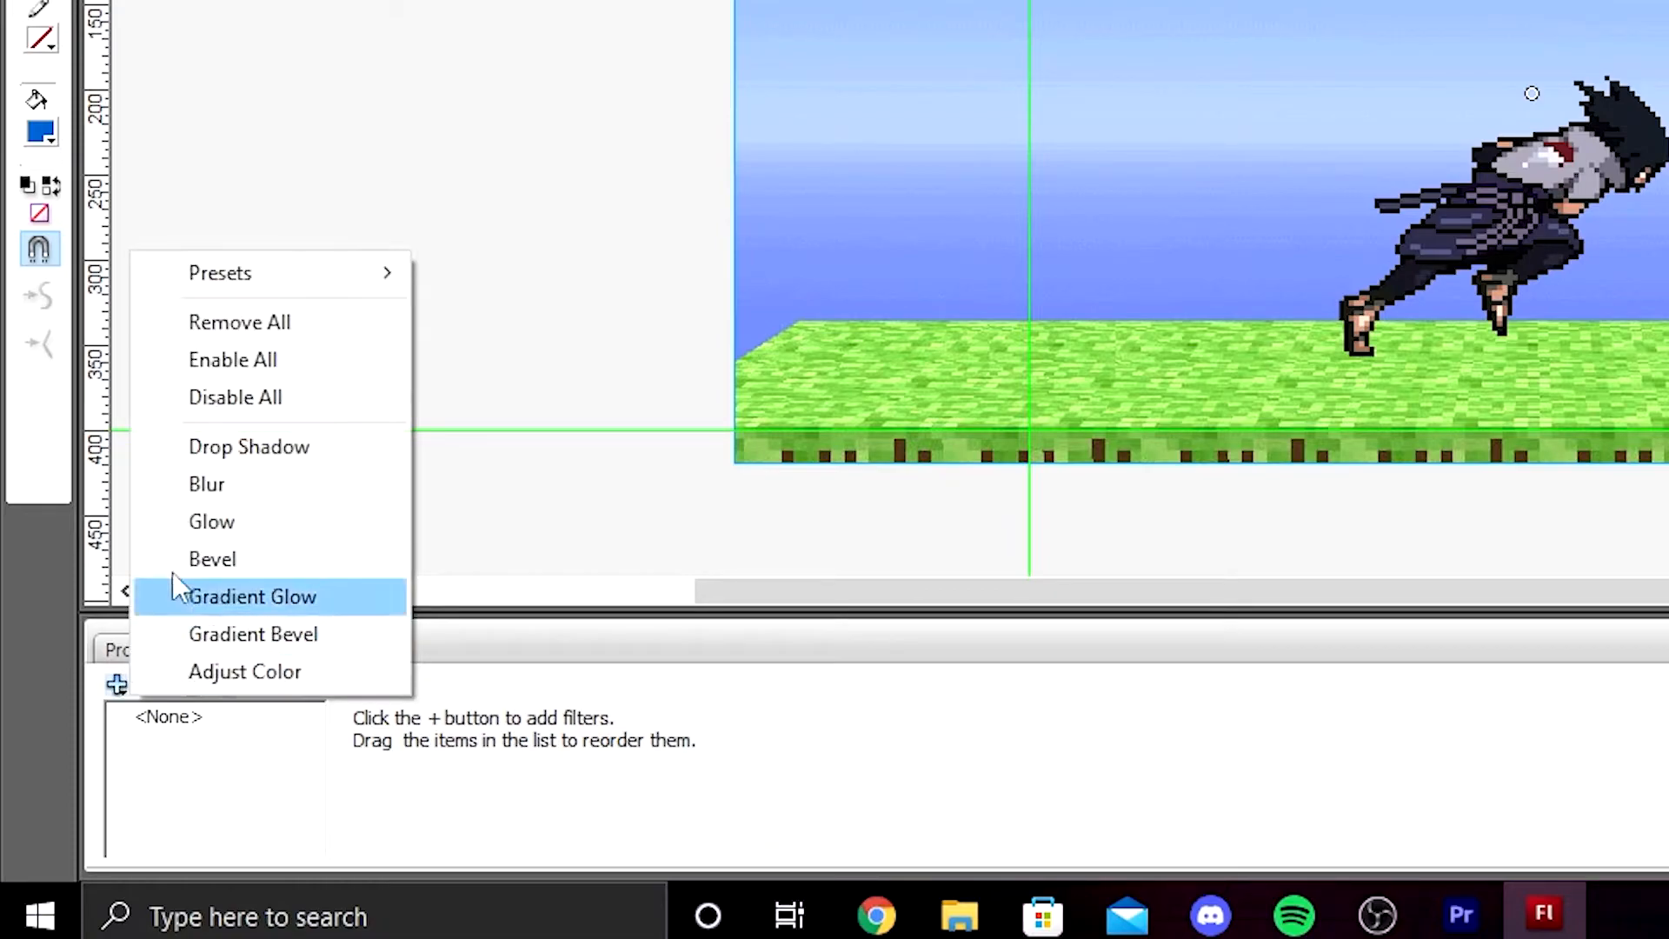
left_click(263, 487)
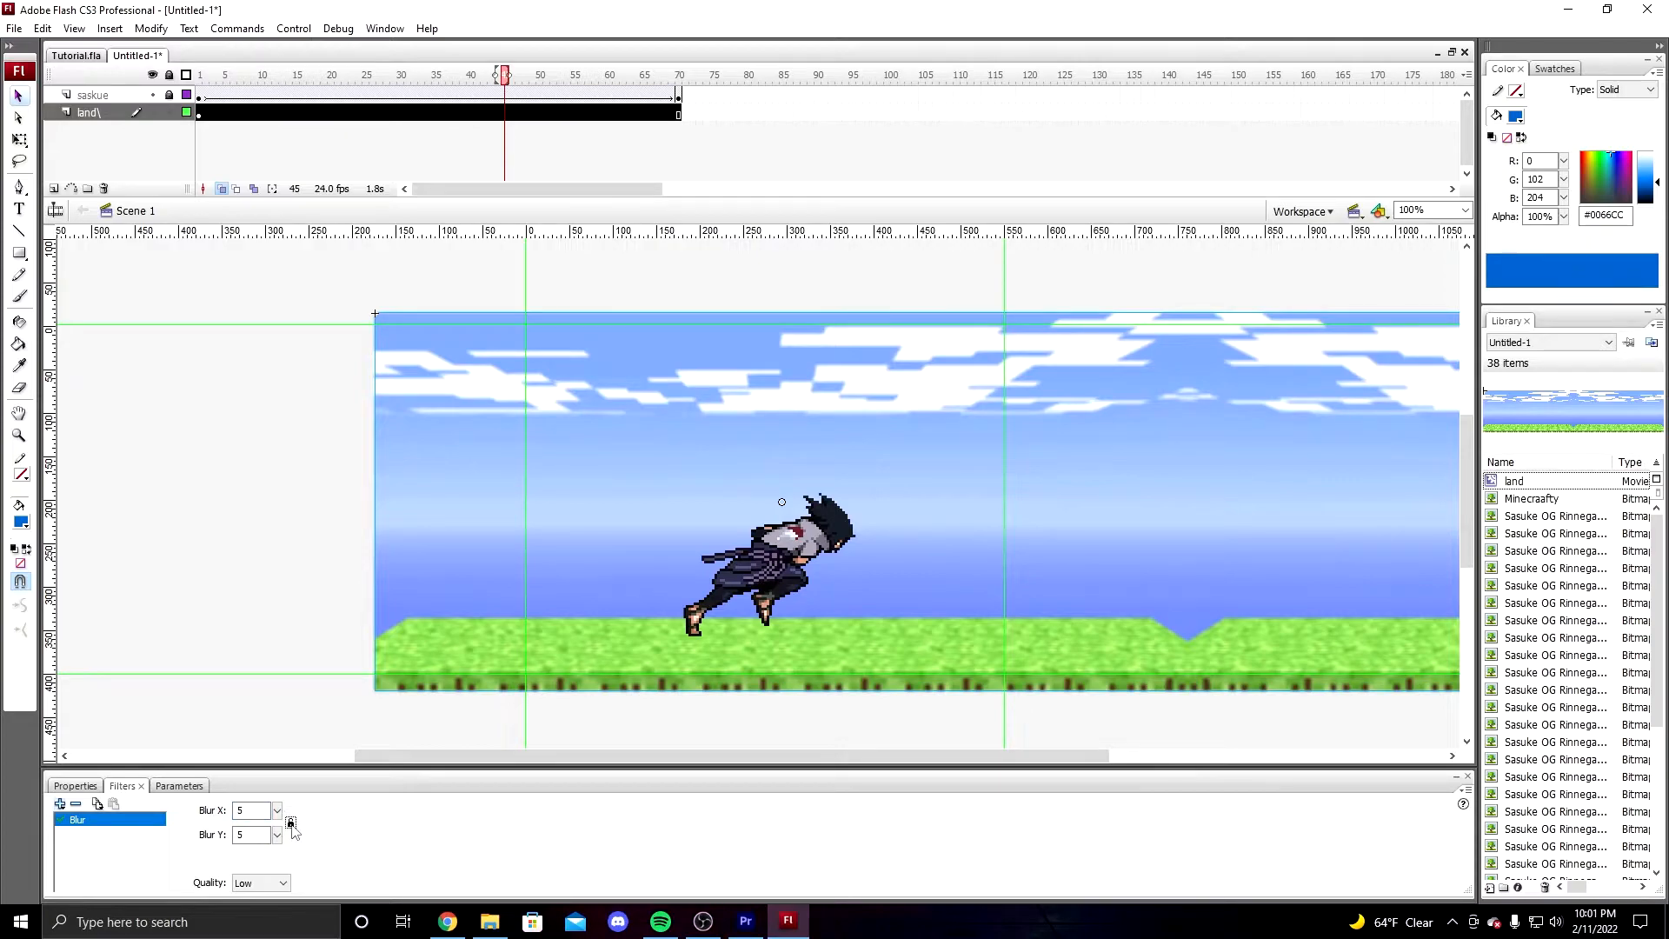
left_click_drag(278, 813, 289, 761)
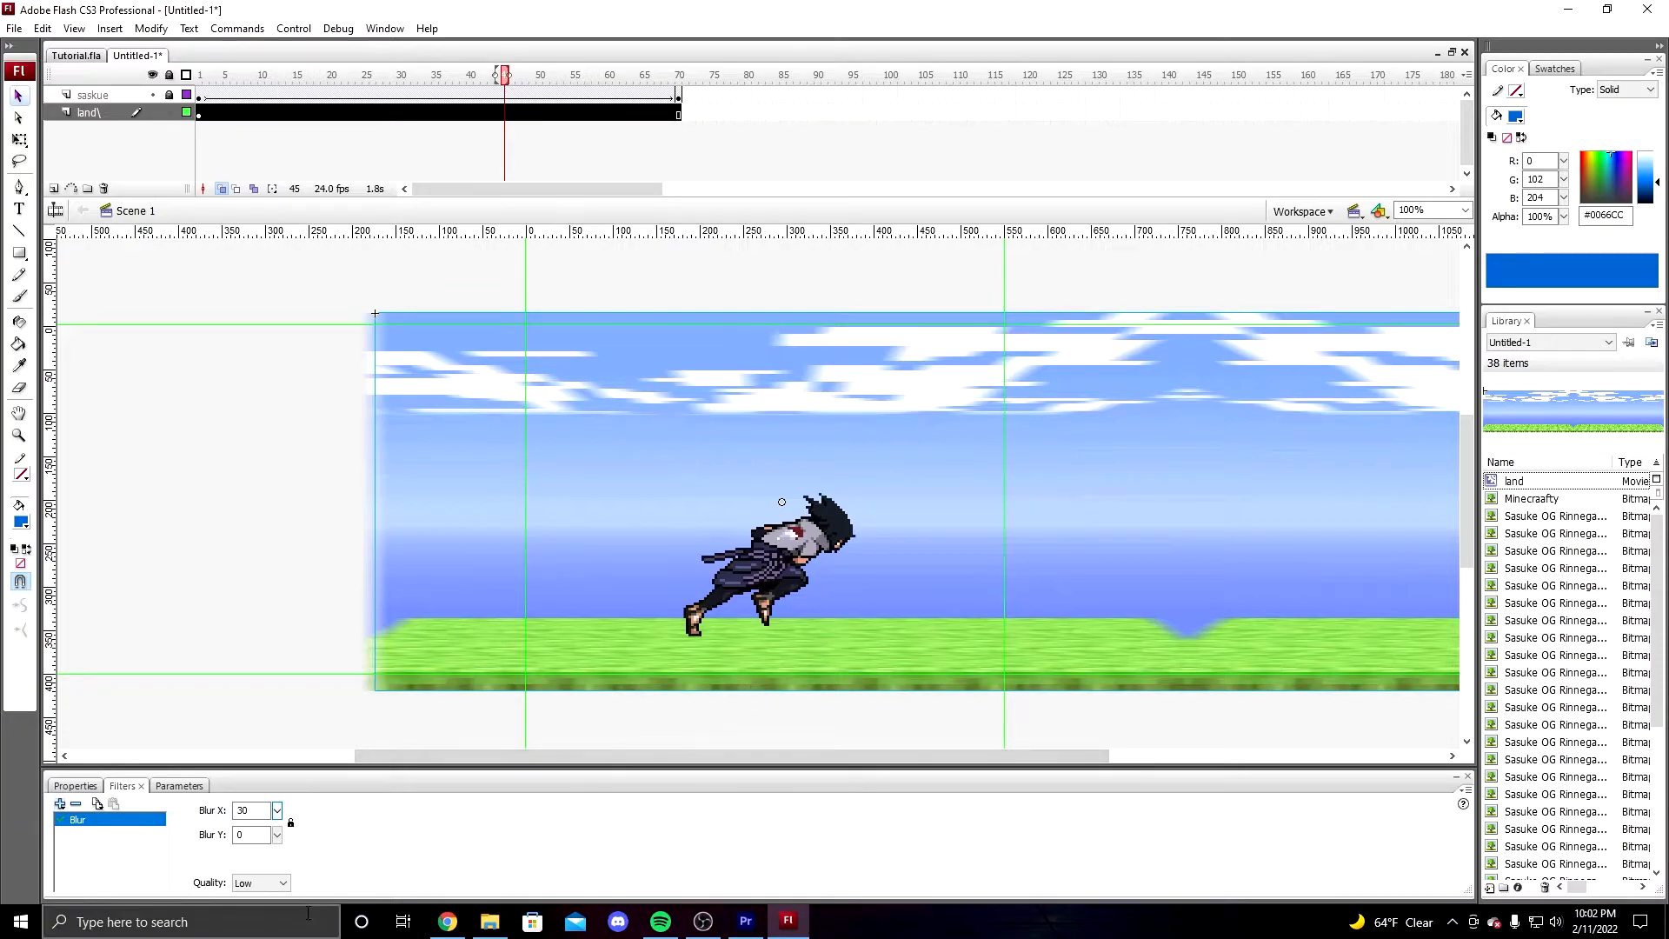
left_click(269, 884)
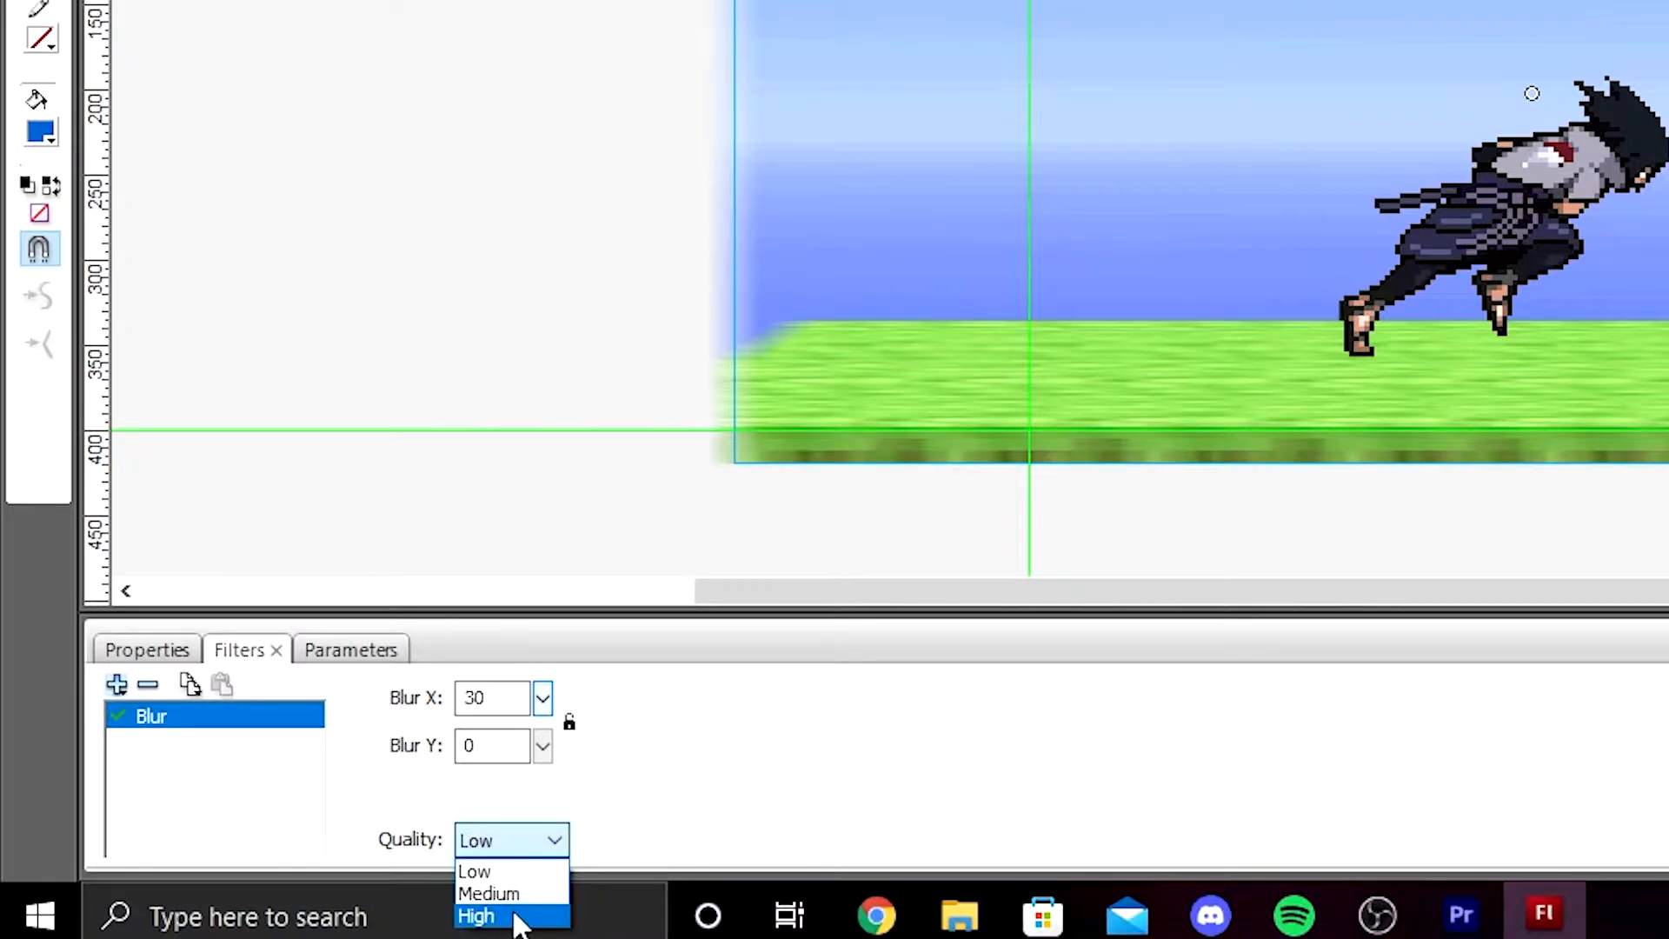
left_click(267, 919)
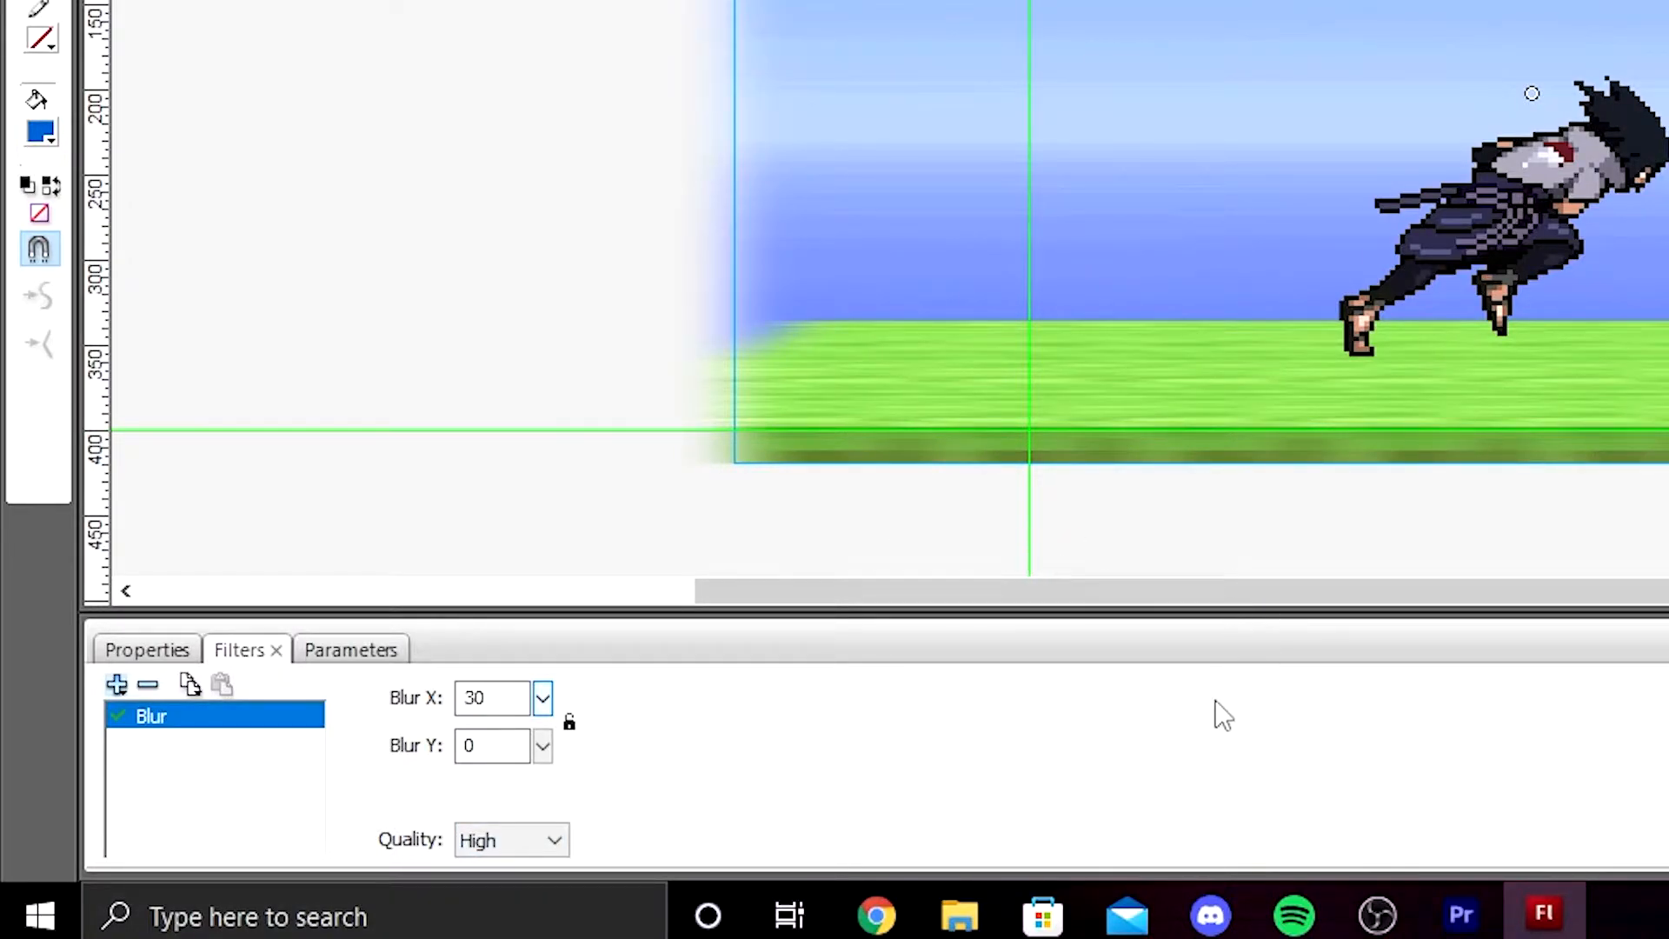
- Try a Blur X of 55 on the land clip and test the movie, closing the preview after the check
left_click_drag(543, 699, 560, 609)
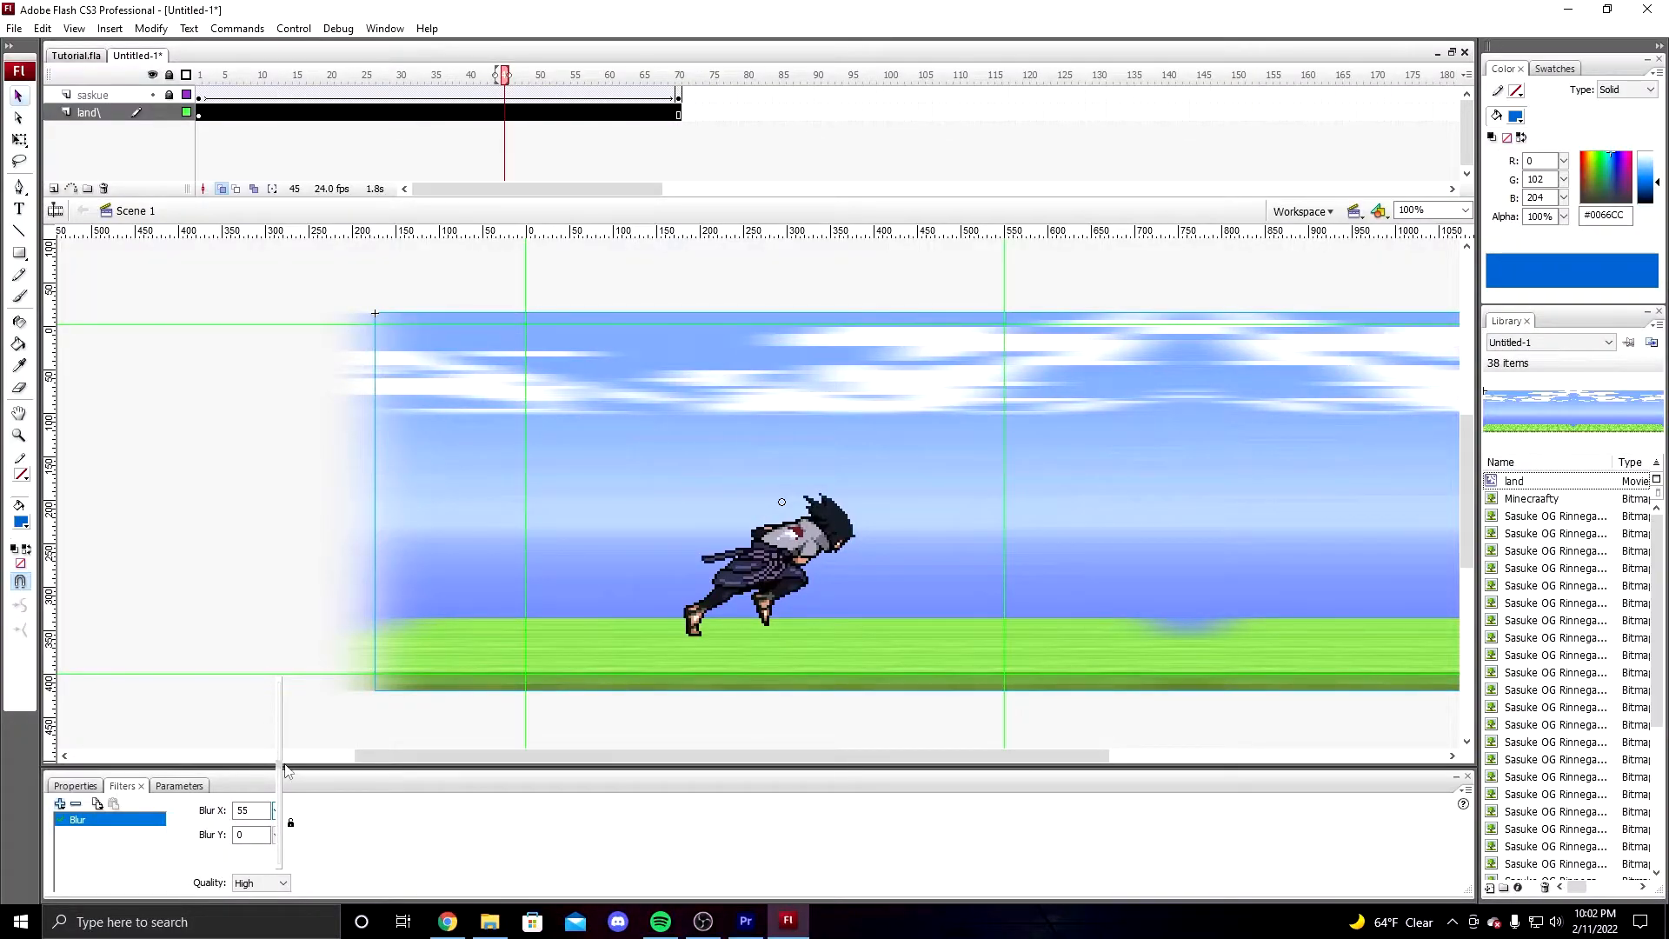
left_click_drag(287, 771, 286, 770)
key("ctrl+Return")
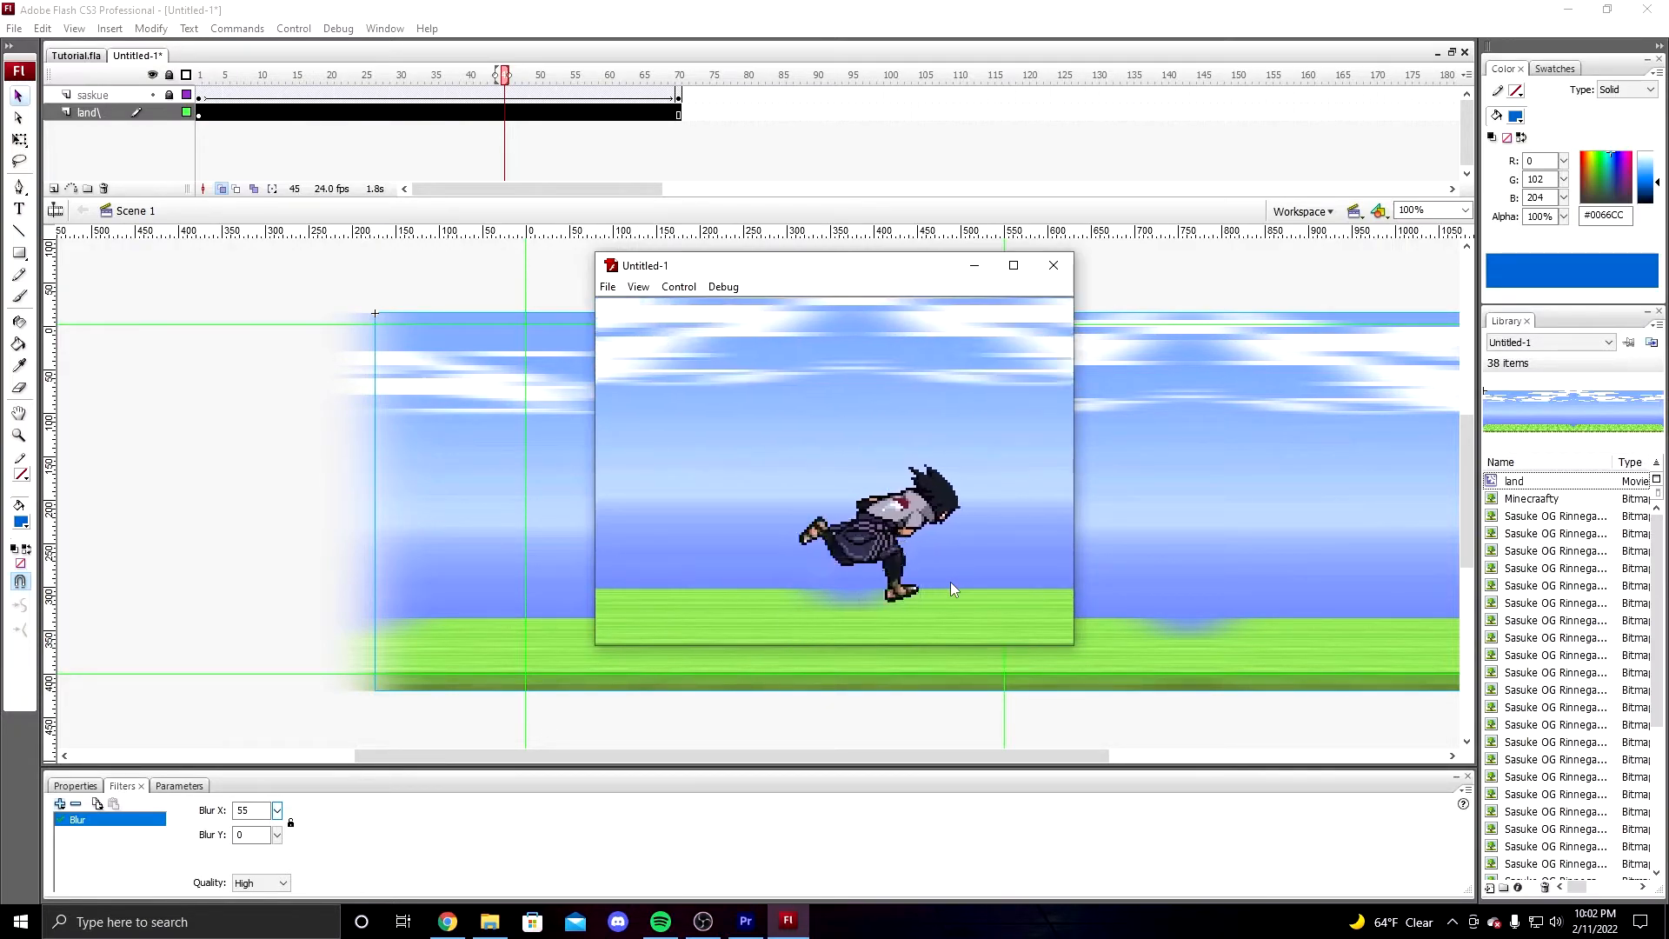
left_click(1054, 266)
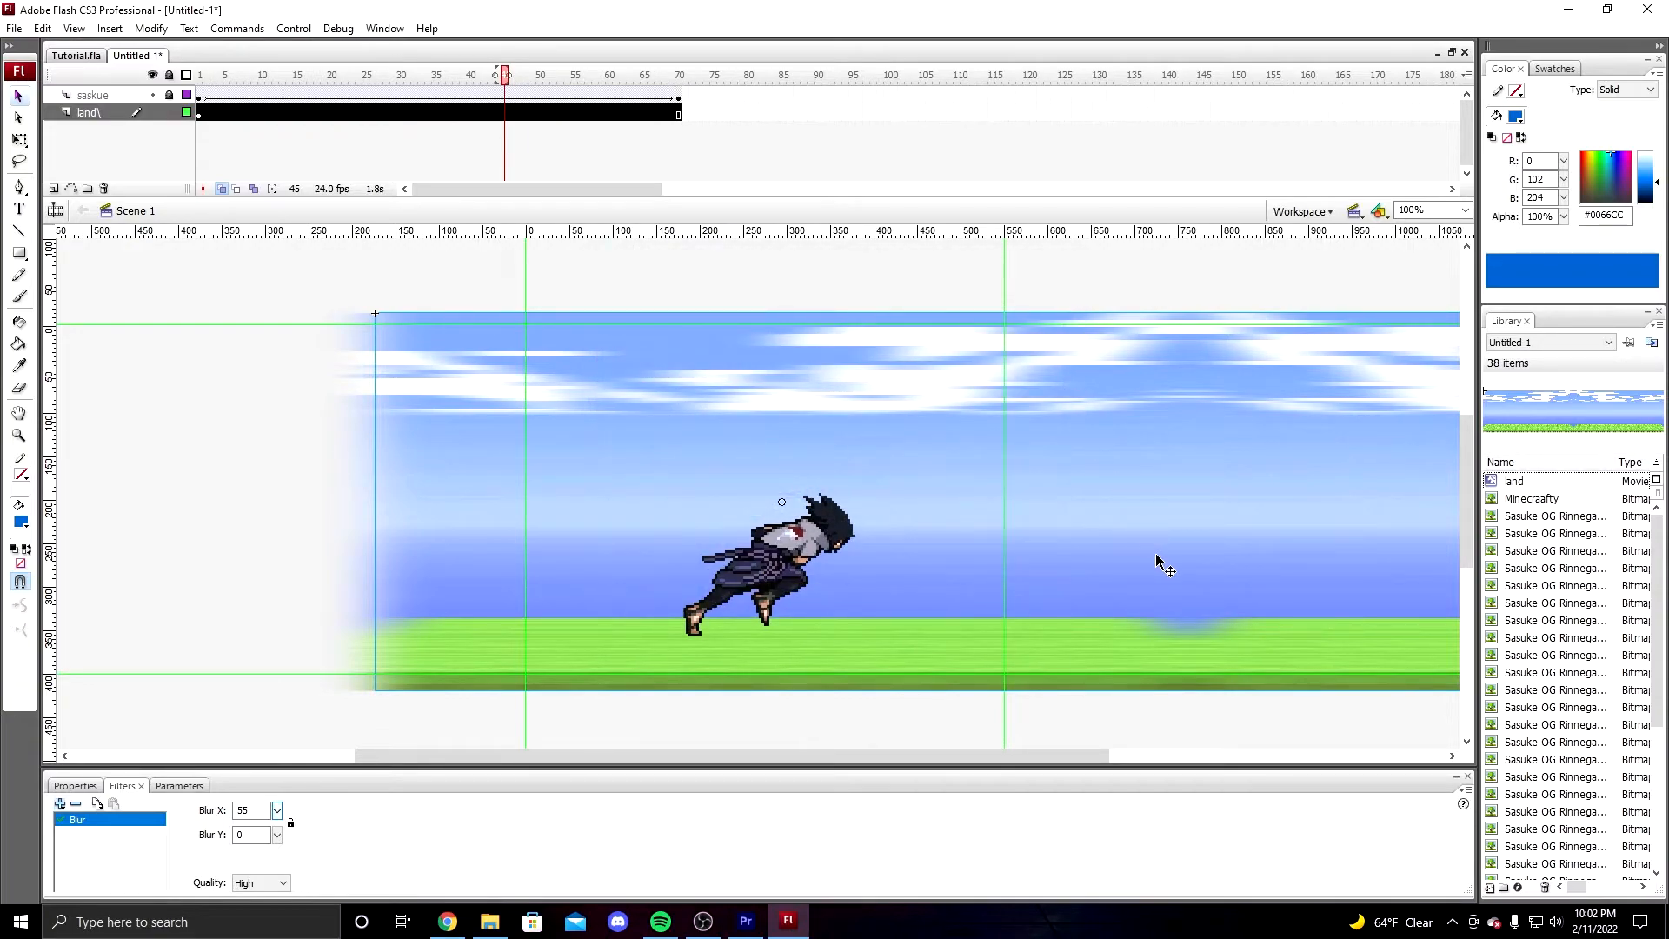
- Set the land clip's Blur X to 100
left_click_drag(276, 810, 287, 724)
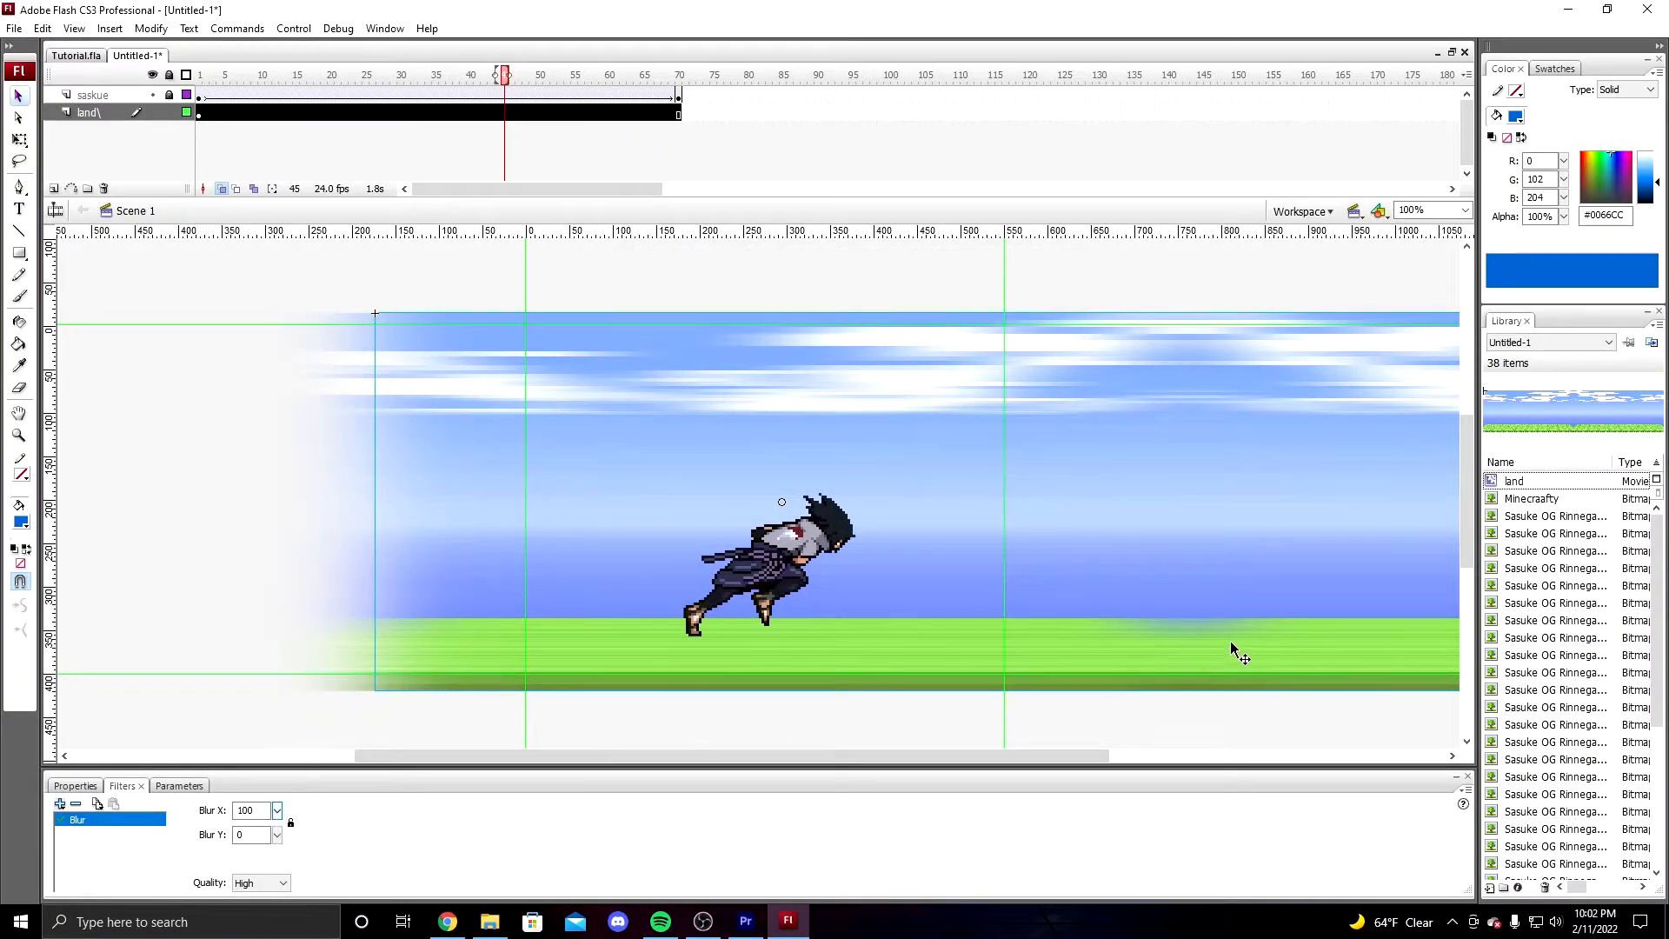
- Test the movie to check the stronger blur on the moving background, closing the preview after the check
key("ctrl+Return")
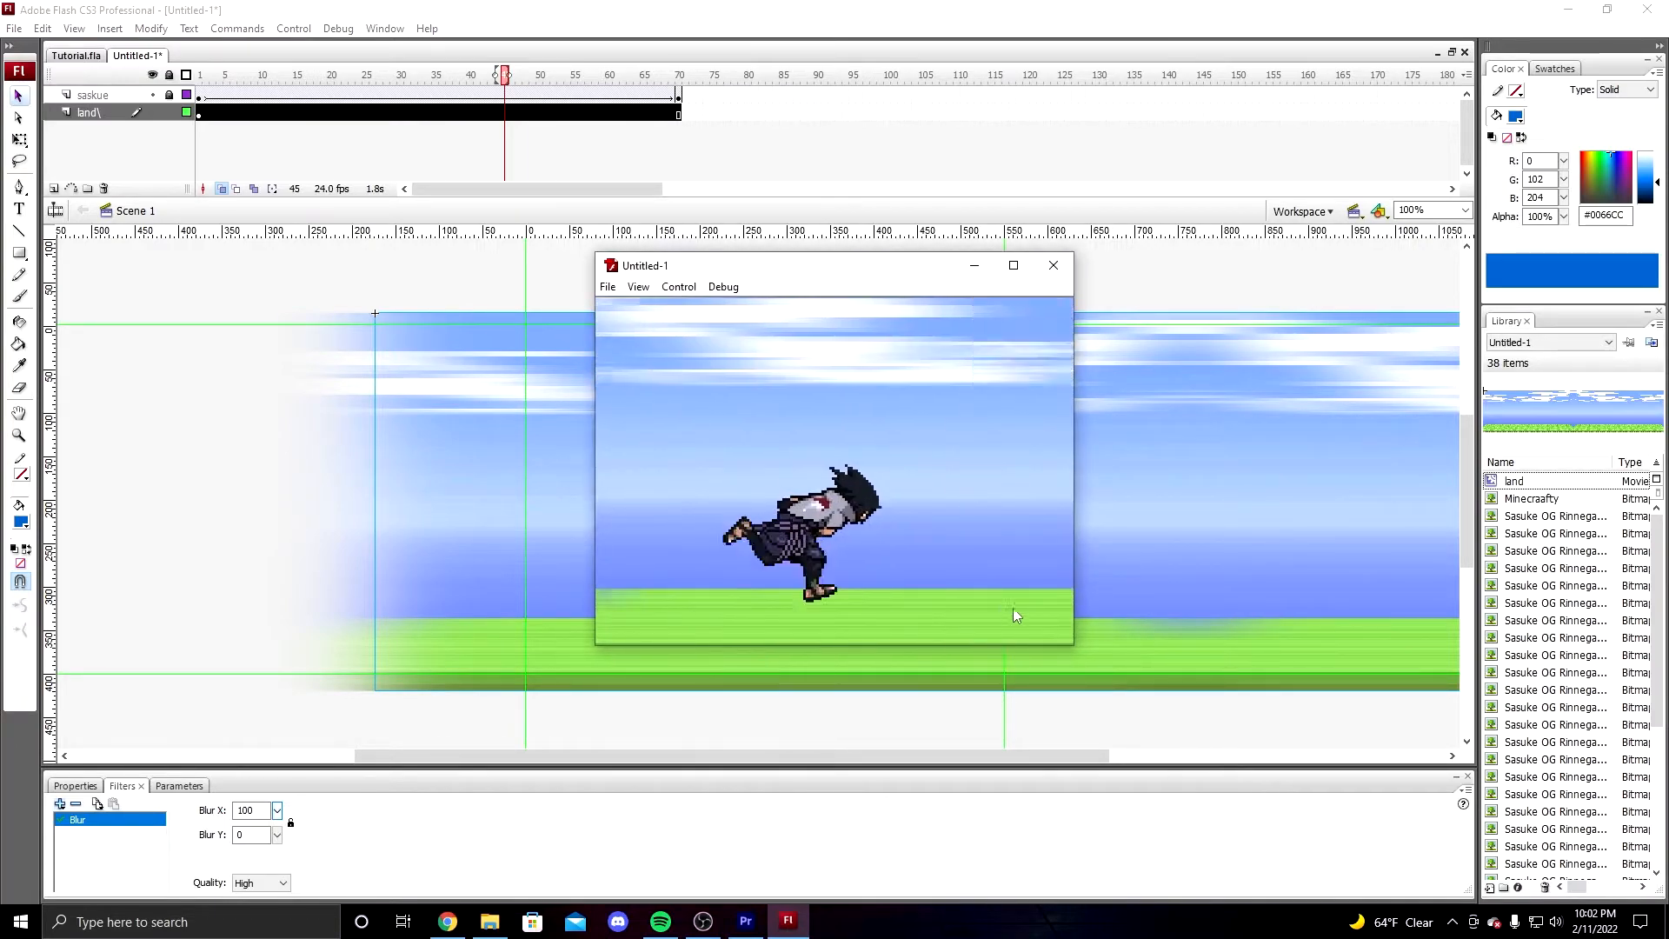
left_click(1053, 265)
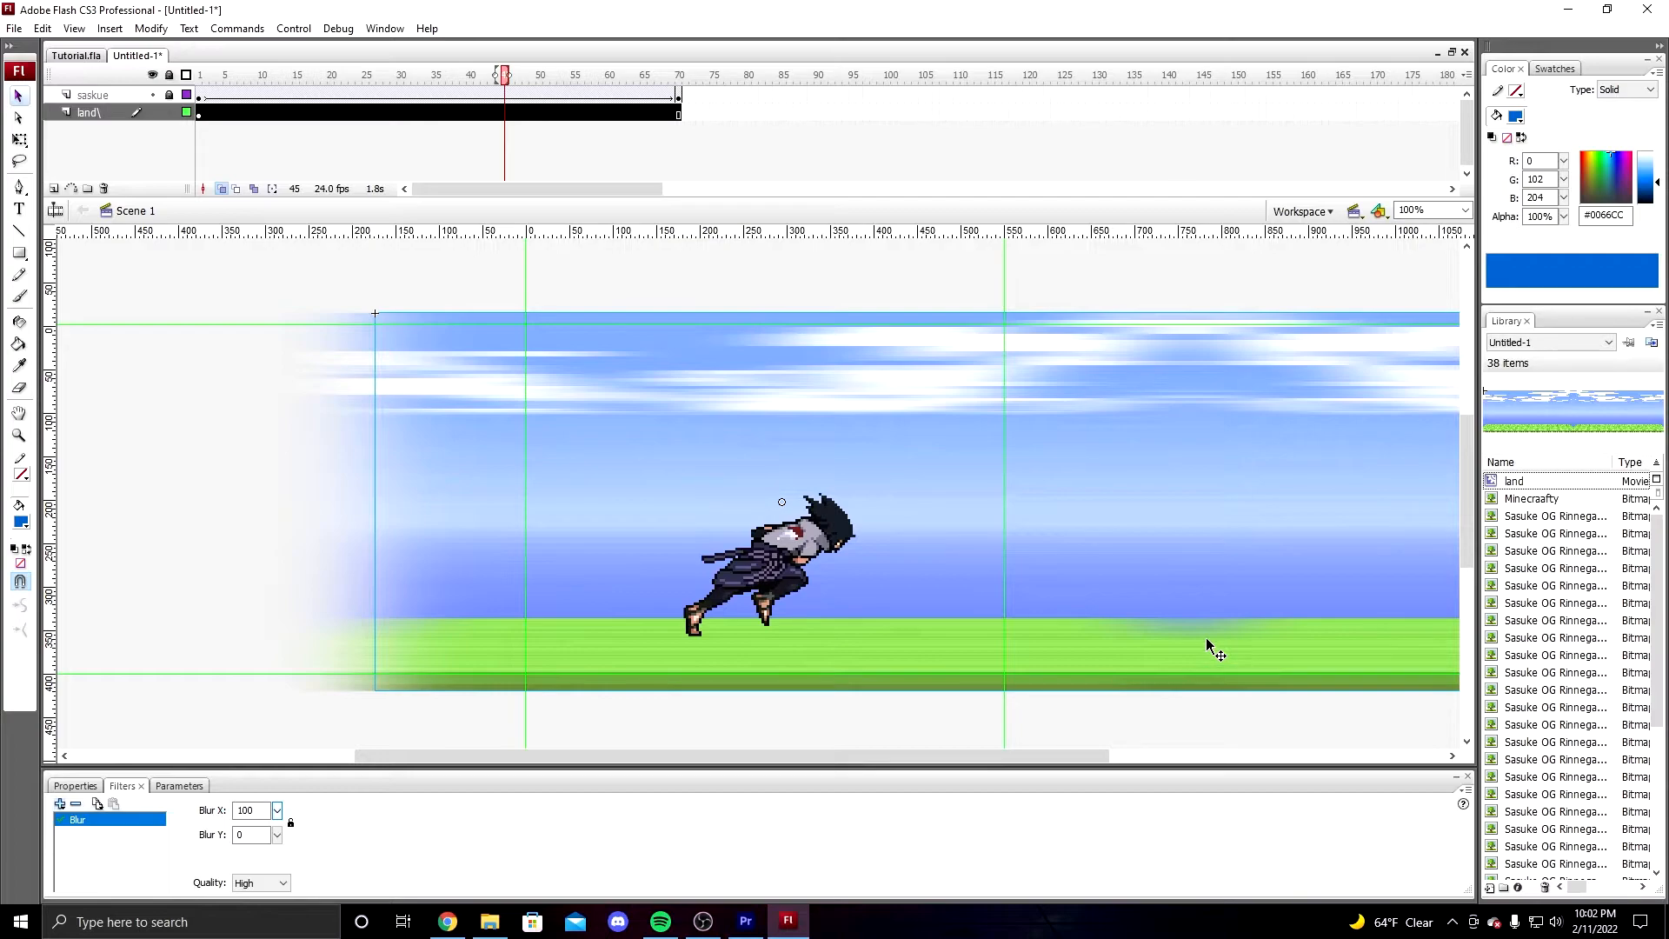
- Open the land clip for editing and break its background apart twice, down to an editable shape
double_click(1135, 578)
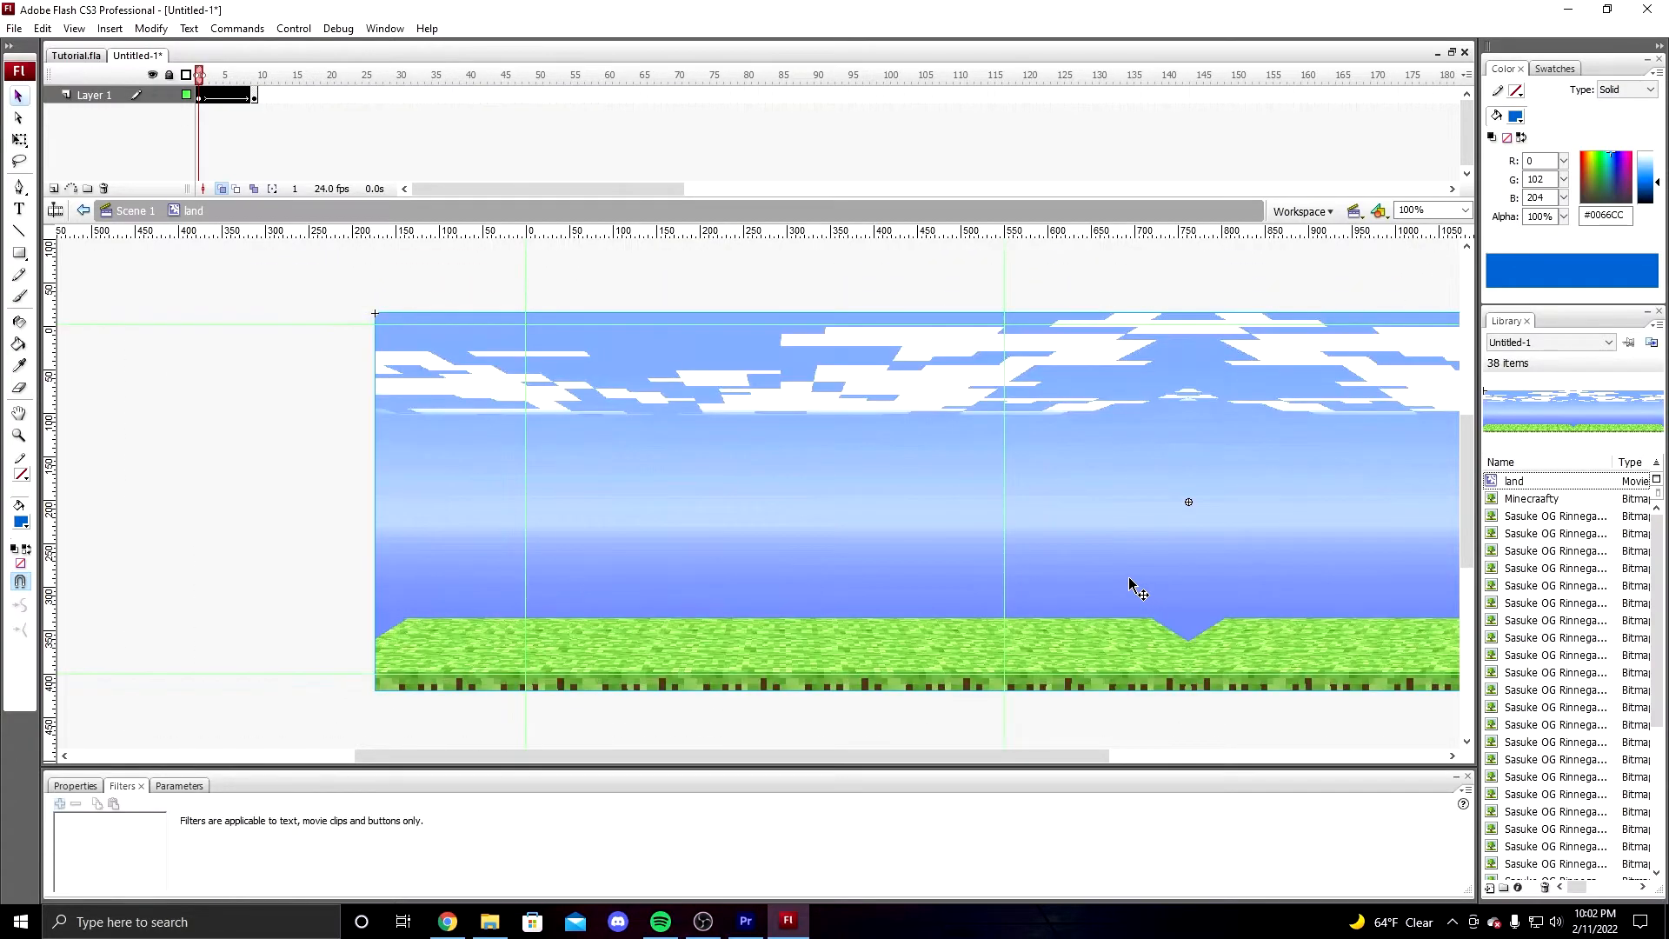
right_click(826, 582)
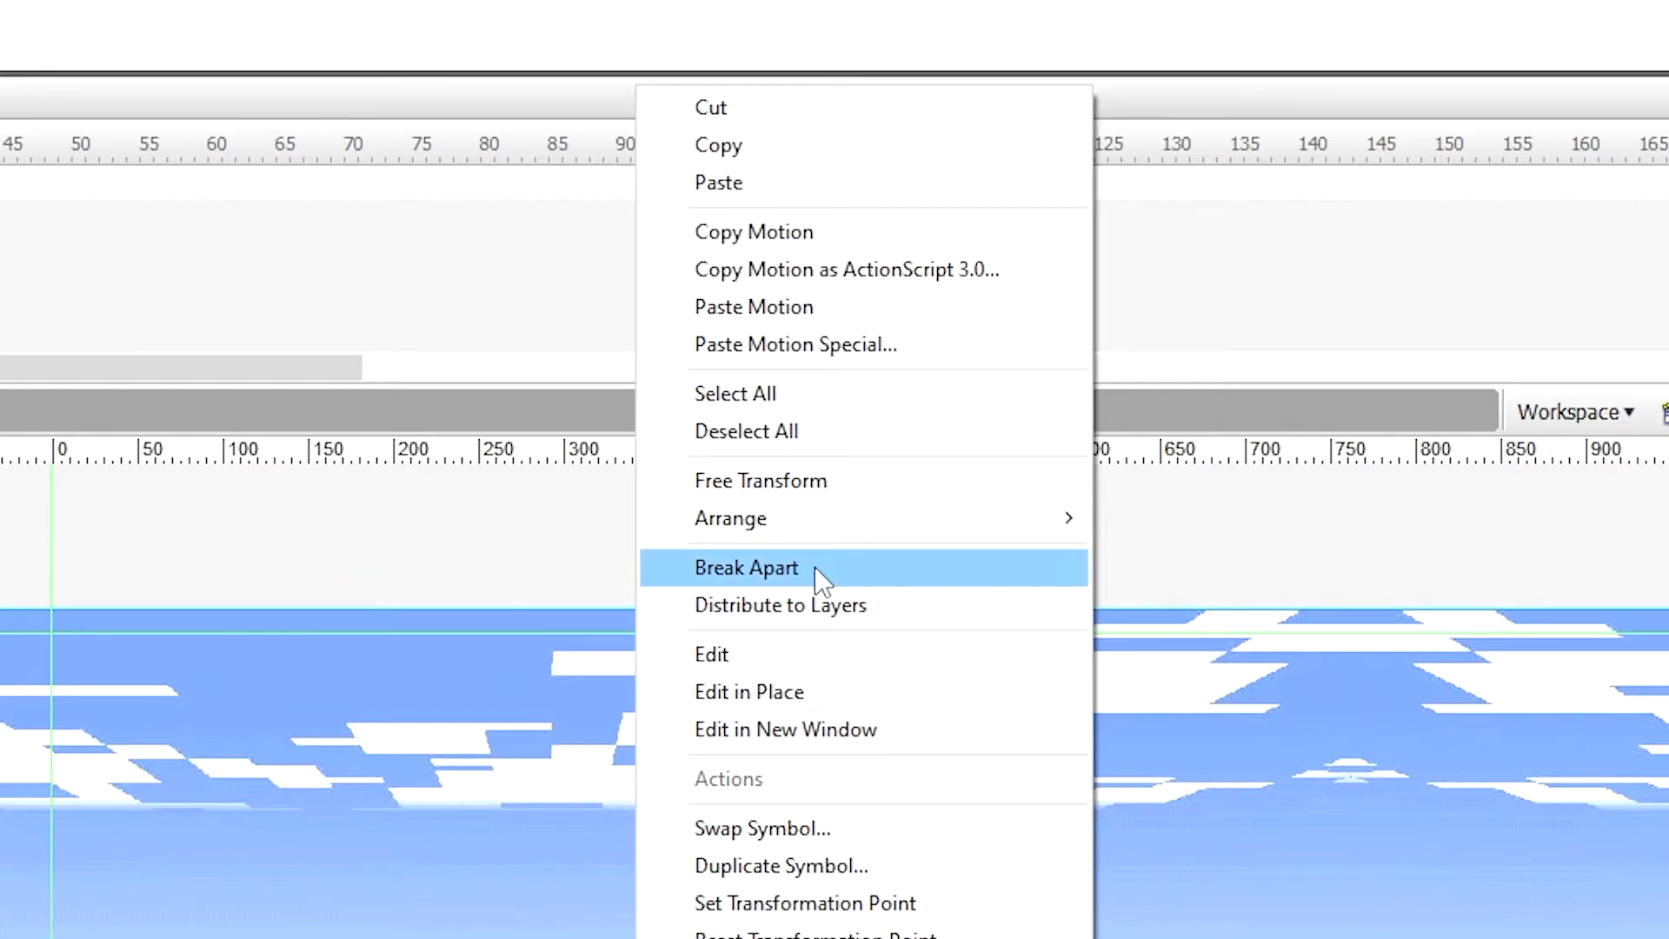
left_click(816, 566)
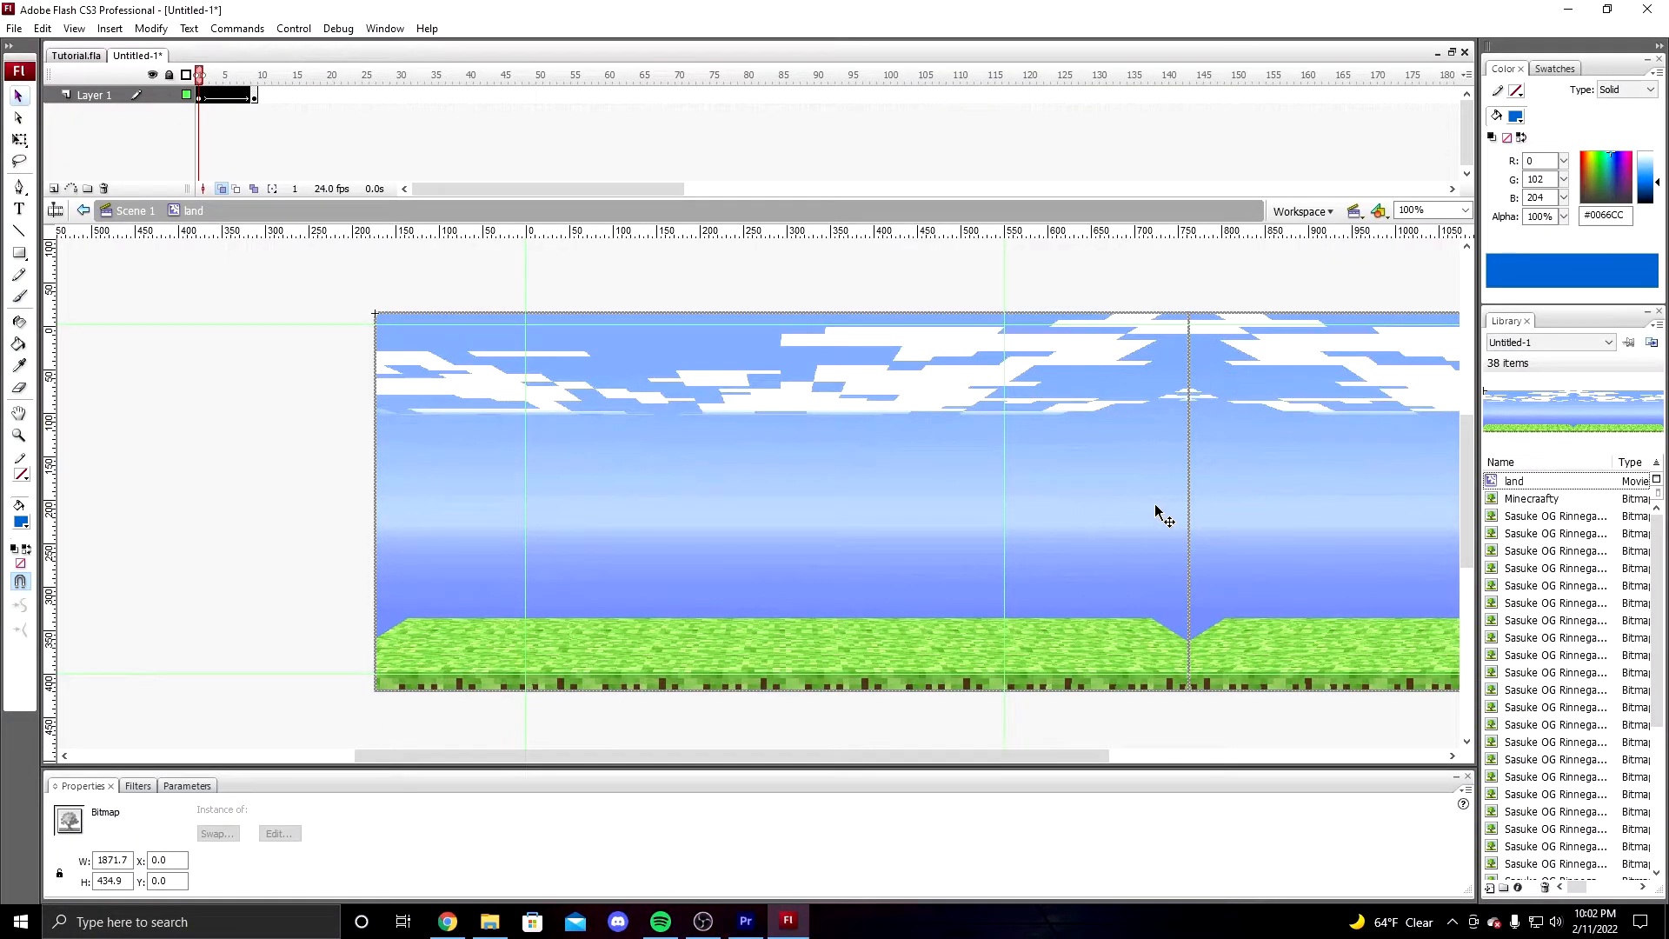
right_click(1112, 490)
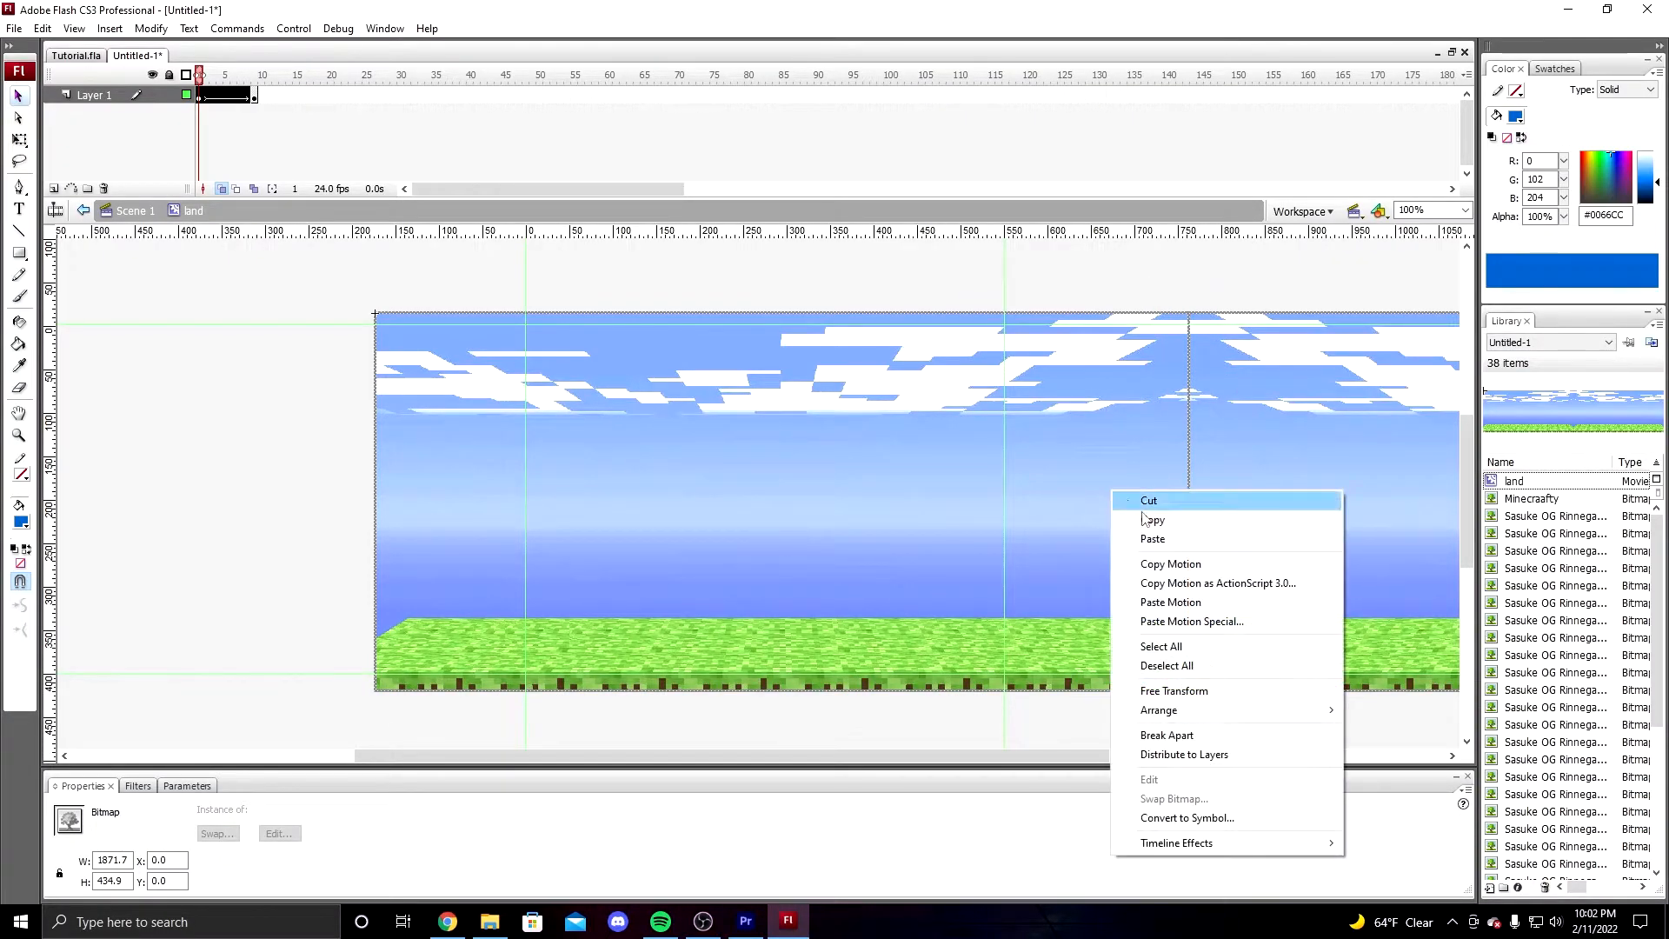
left_click(1177, 736)
- Delete the notched grass strips at the background's middle seam and both ends, and slide the right half over to close the gap
left_click(1136, 289)
left_click_drag(1145, 306, 1255, 728)
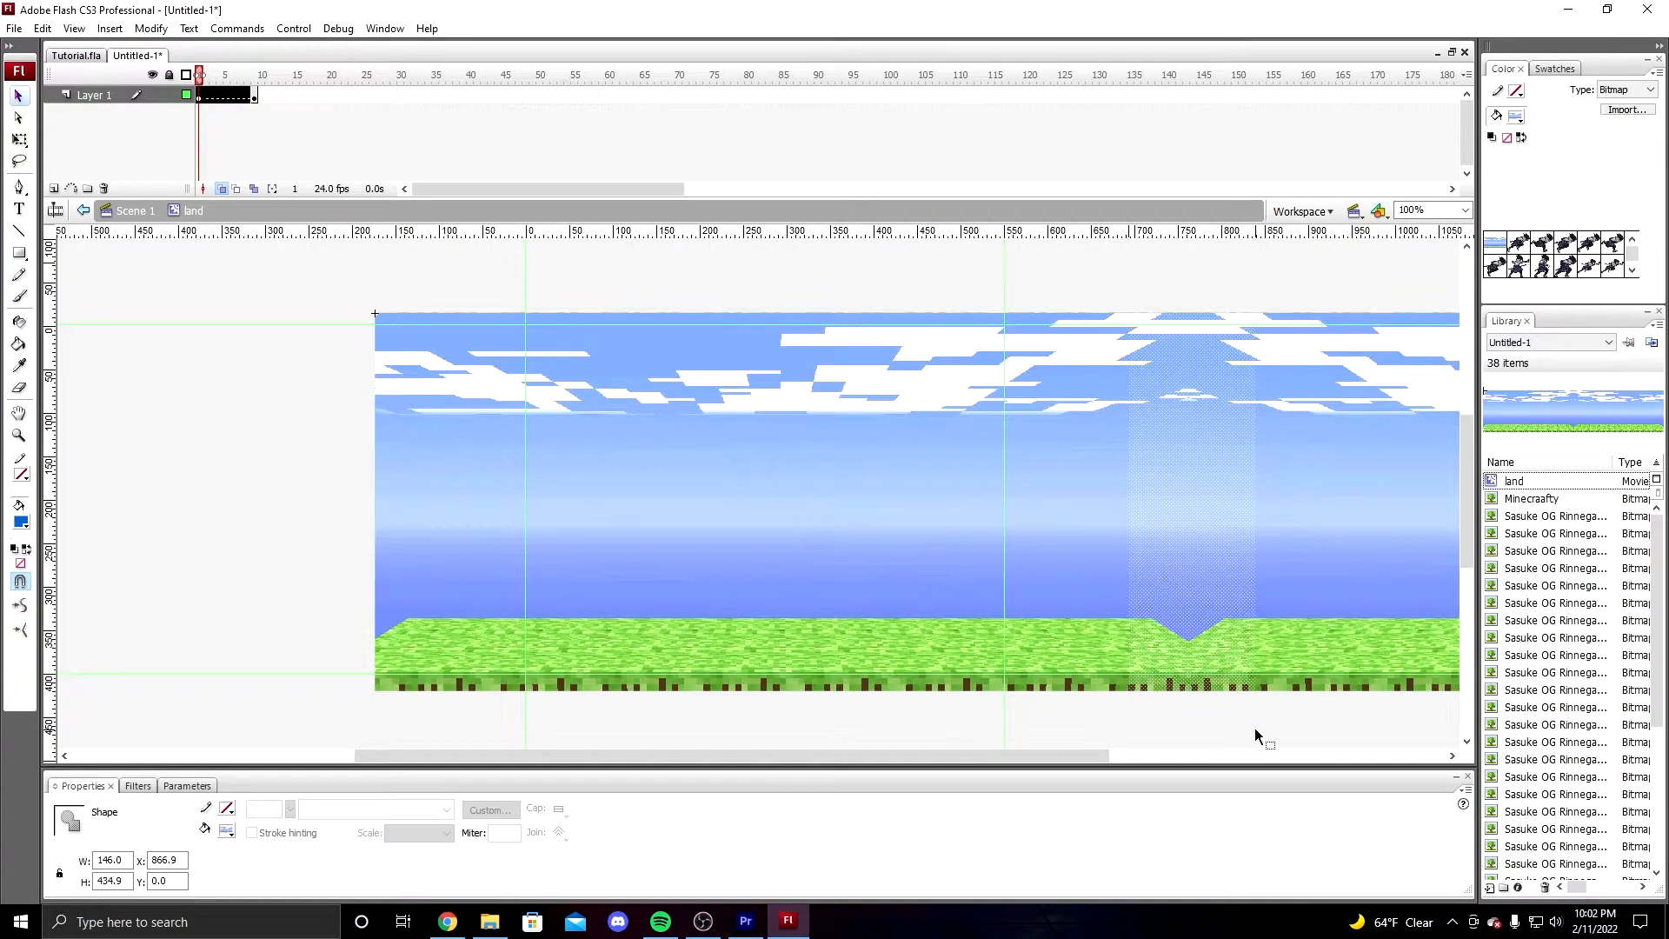
key("Delete")
left_click_drag(333, 271, 791, 757)
key("Delete")
left_click_drag(1318, 278, 1418, 737)
key("Delete")
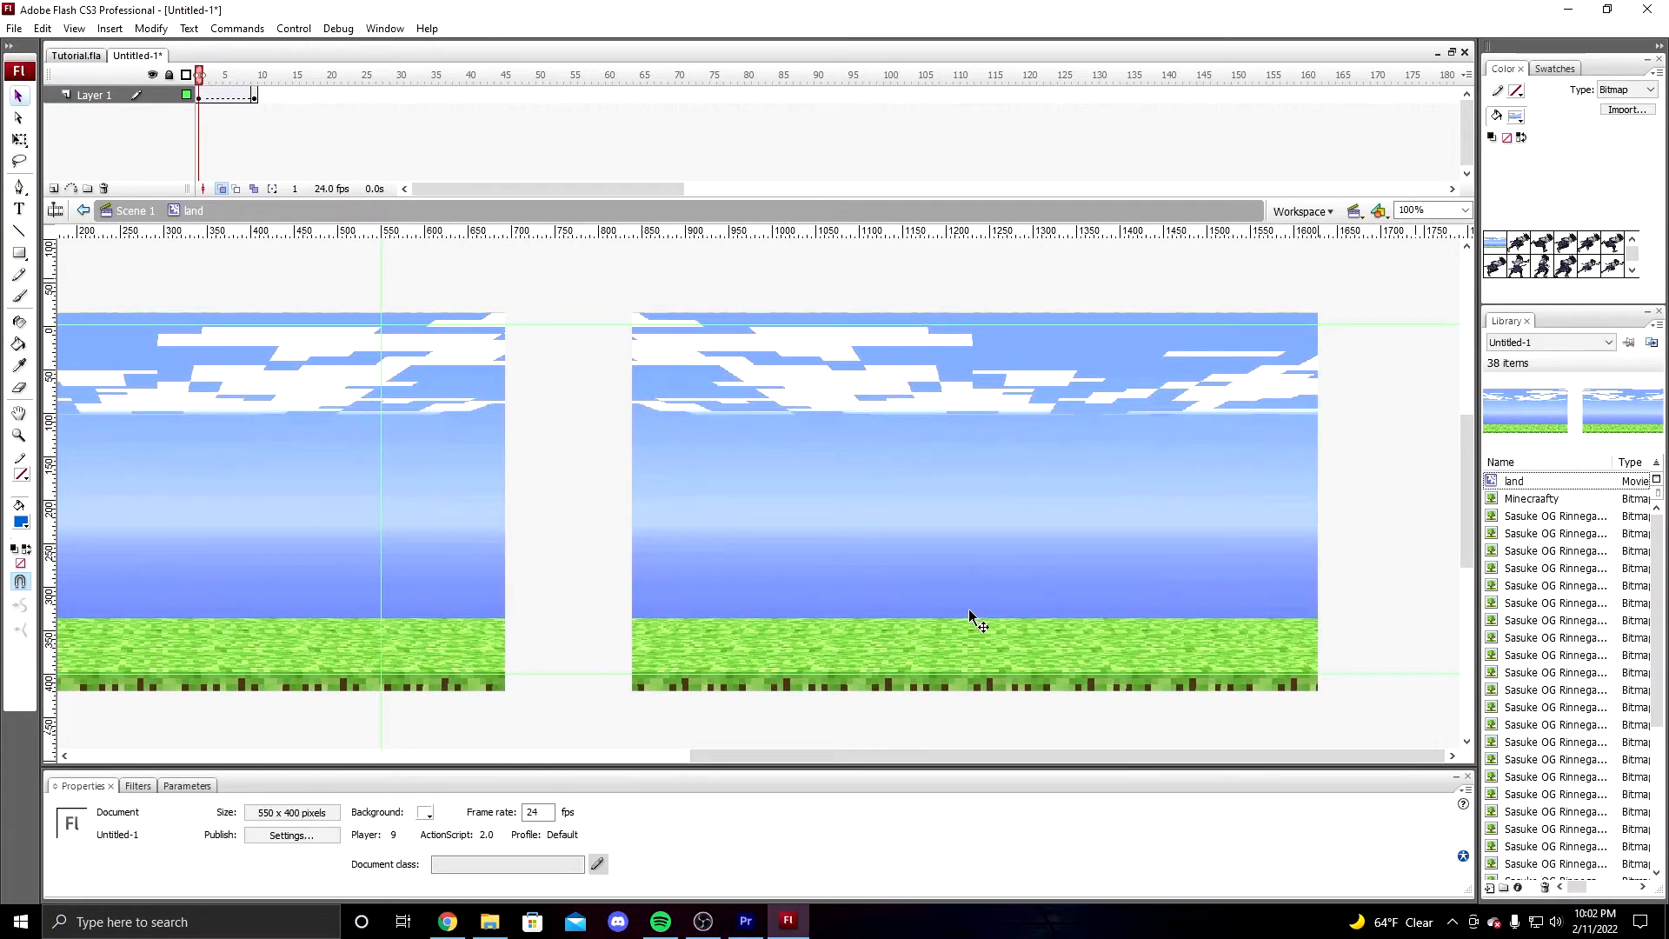
left_click(733, 528)
left_click_drag(923, 549, 794, 551)
- Clear the old keyframe at frame 9 of the land clip and insert a new keyframe there from the edited background
left_click(256, 97)
right_click(501, 185)
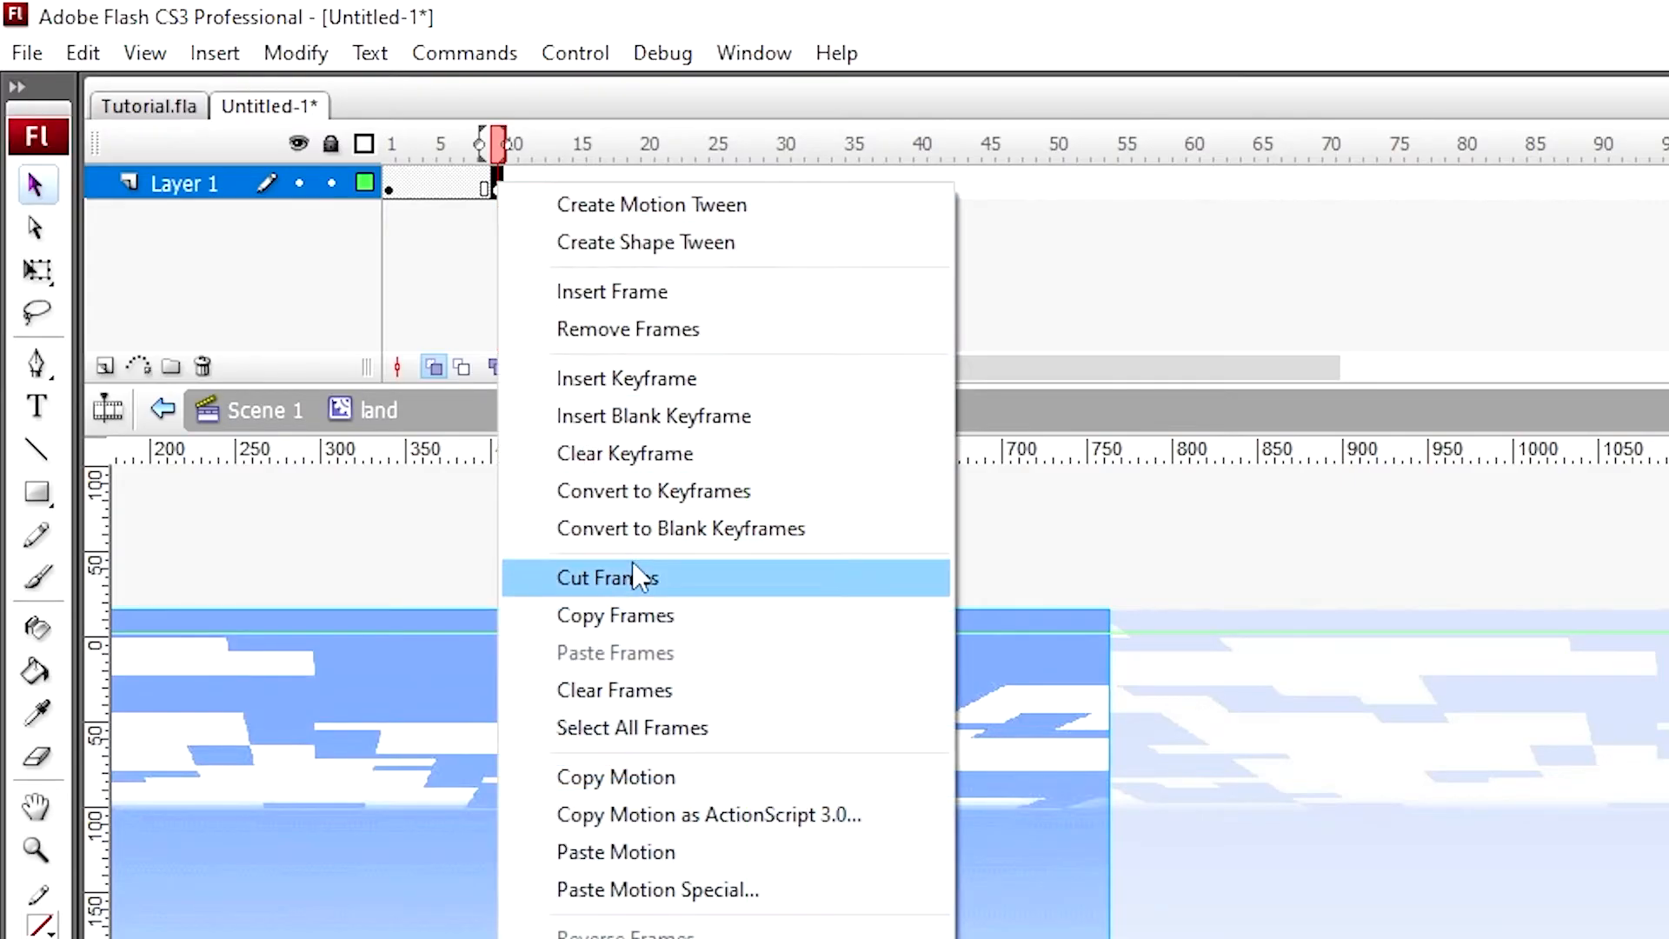
left_click(563, 452)
right_click(502, 186)
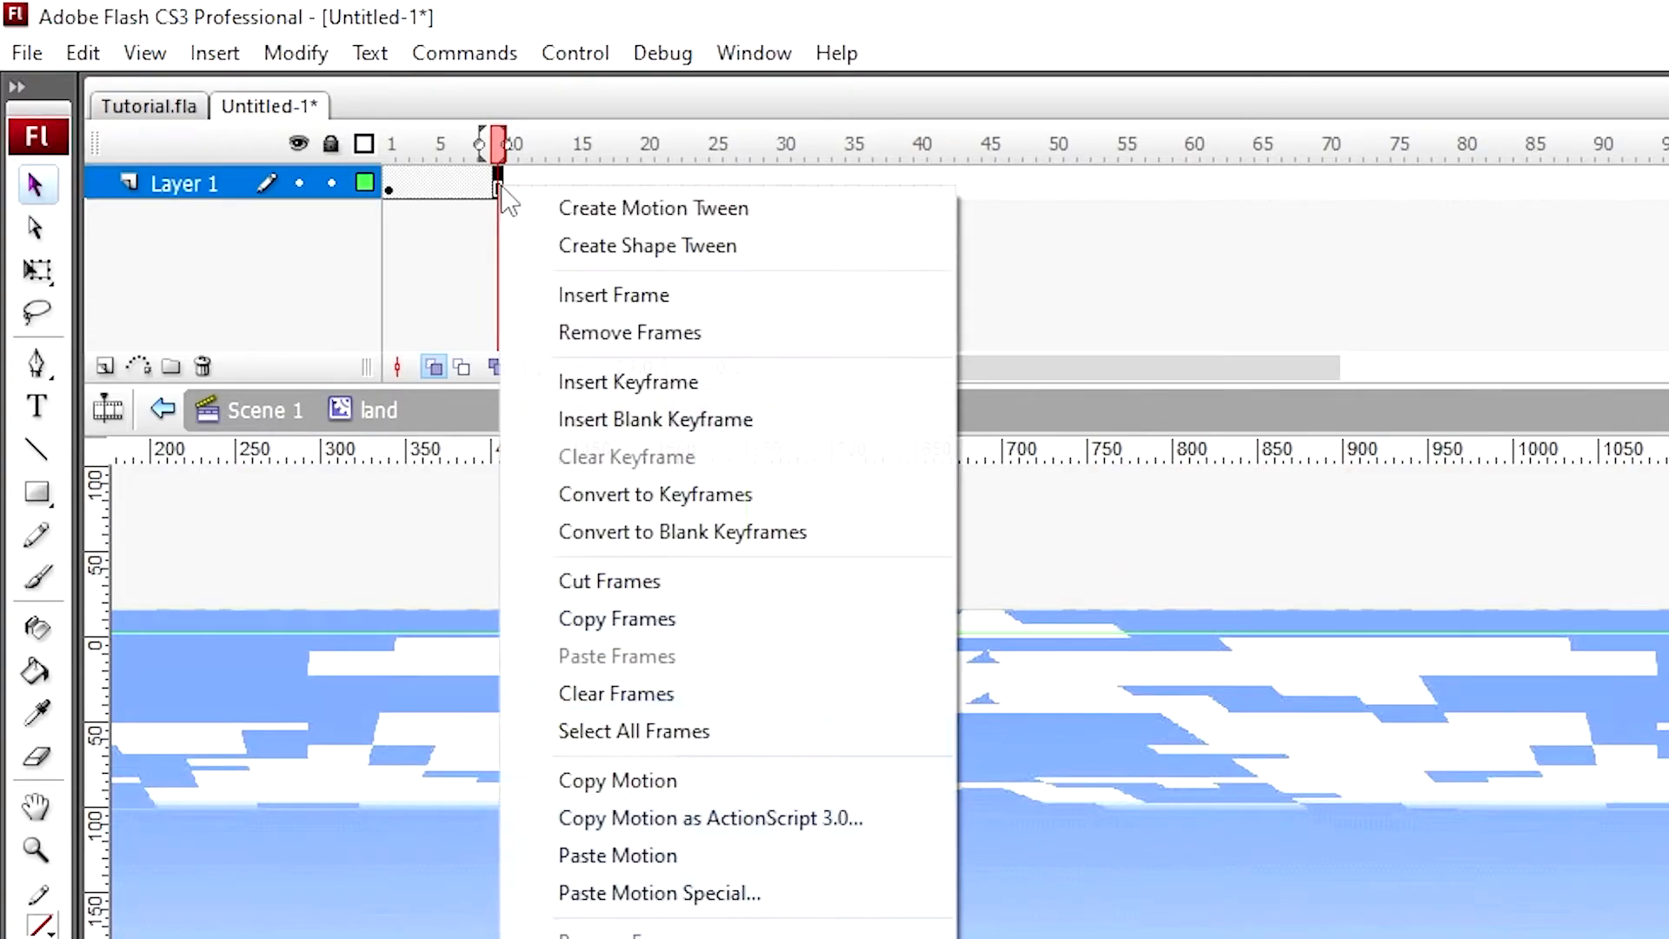
left_click(625, 380)
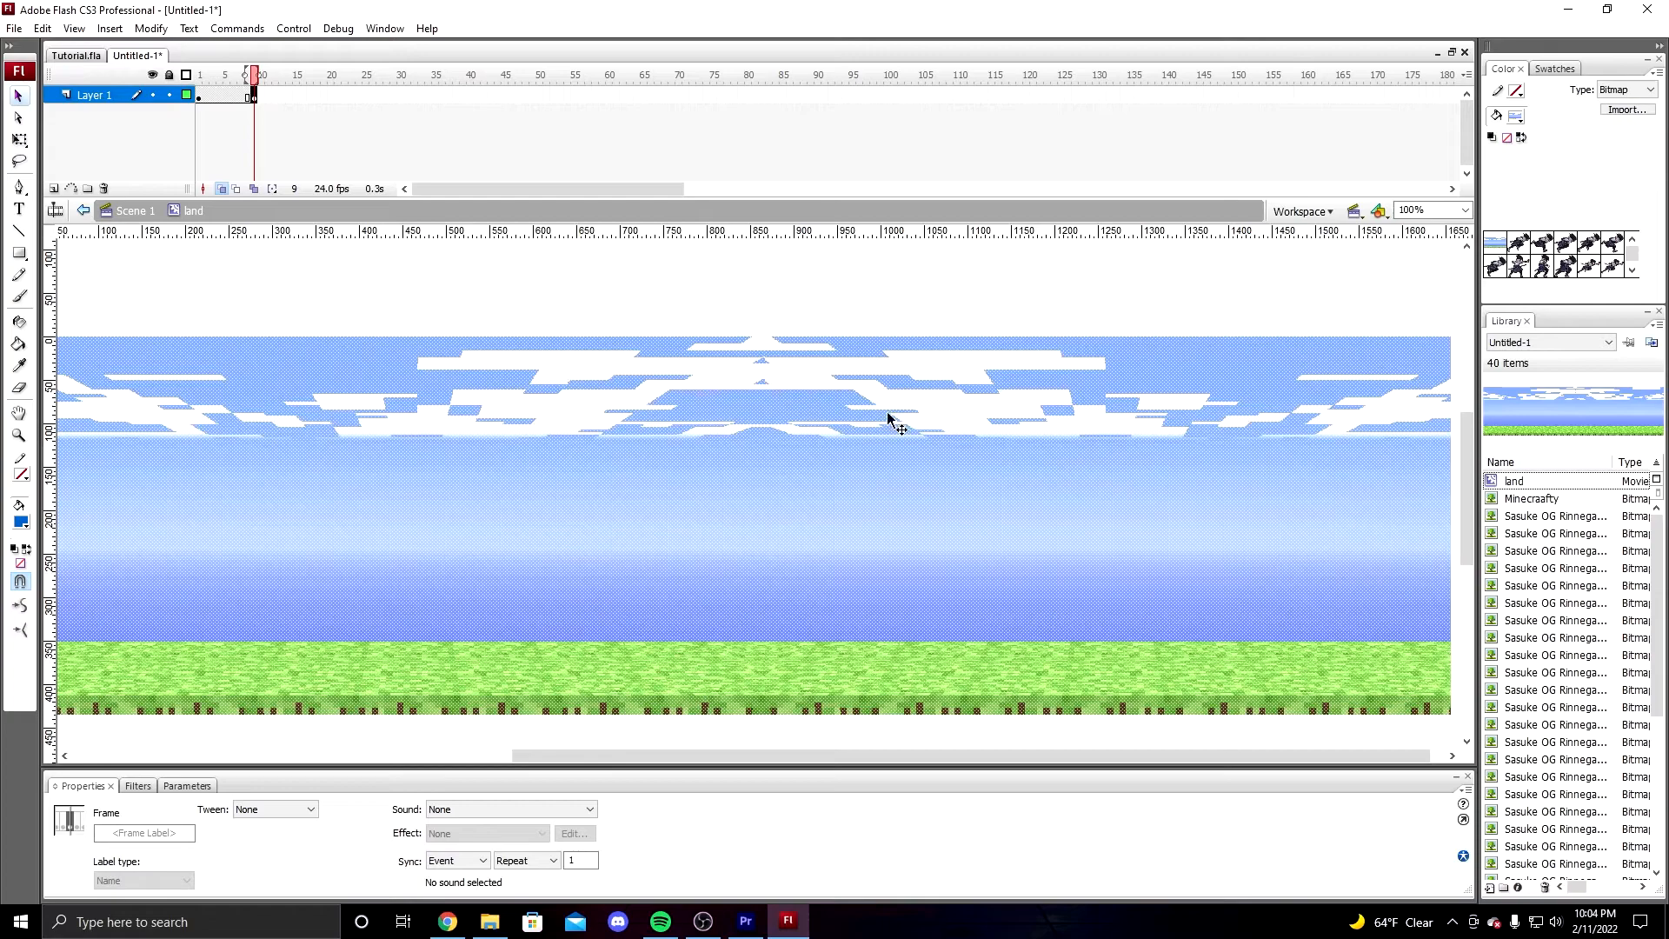
- Shift the background to the left at frame 9 and create a motion tween from the first keyframe
left_click(1321, 605)
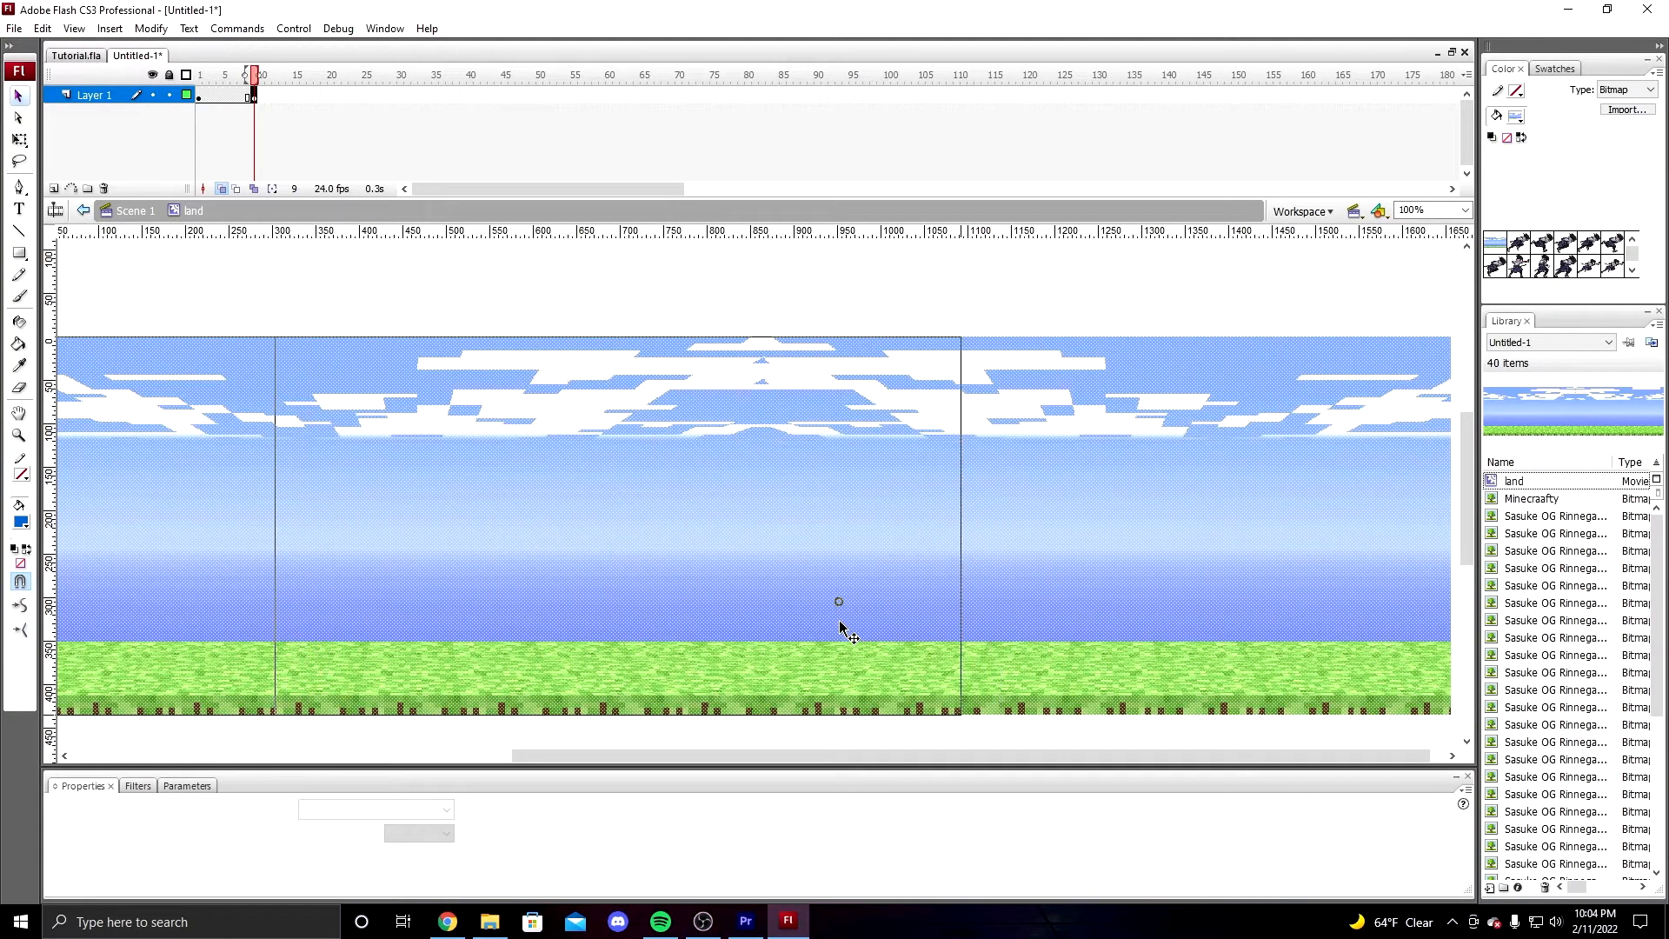
left_click_drag(839, 628, 611, 626)
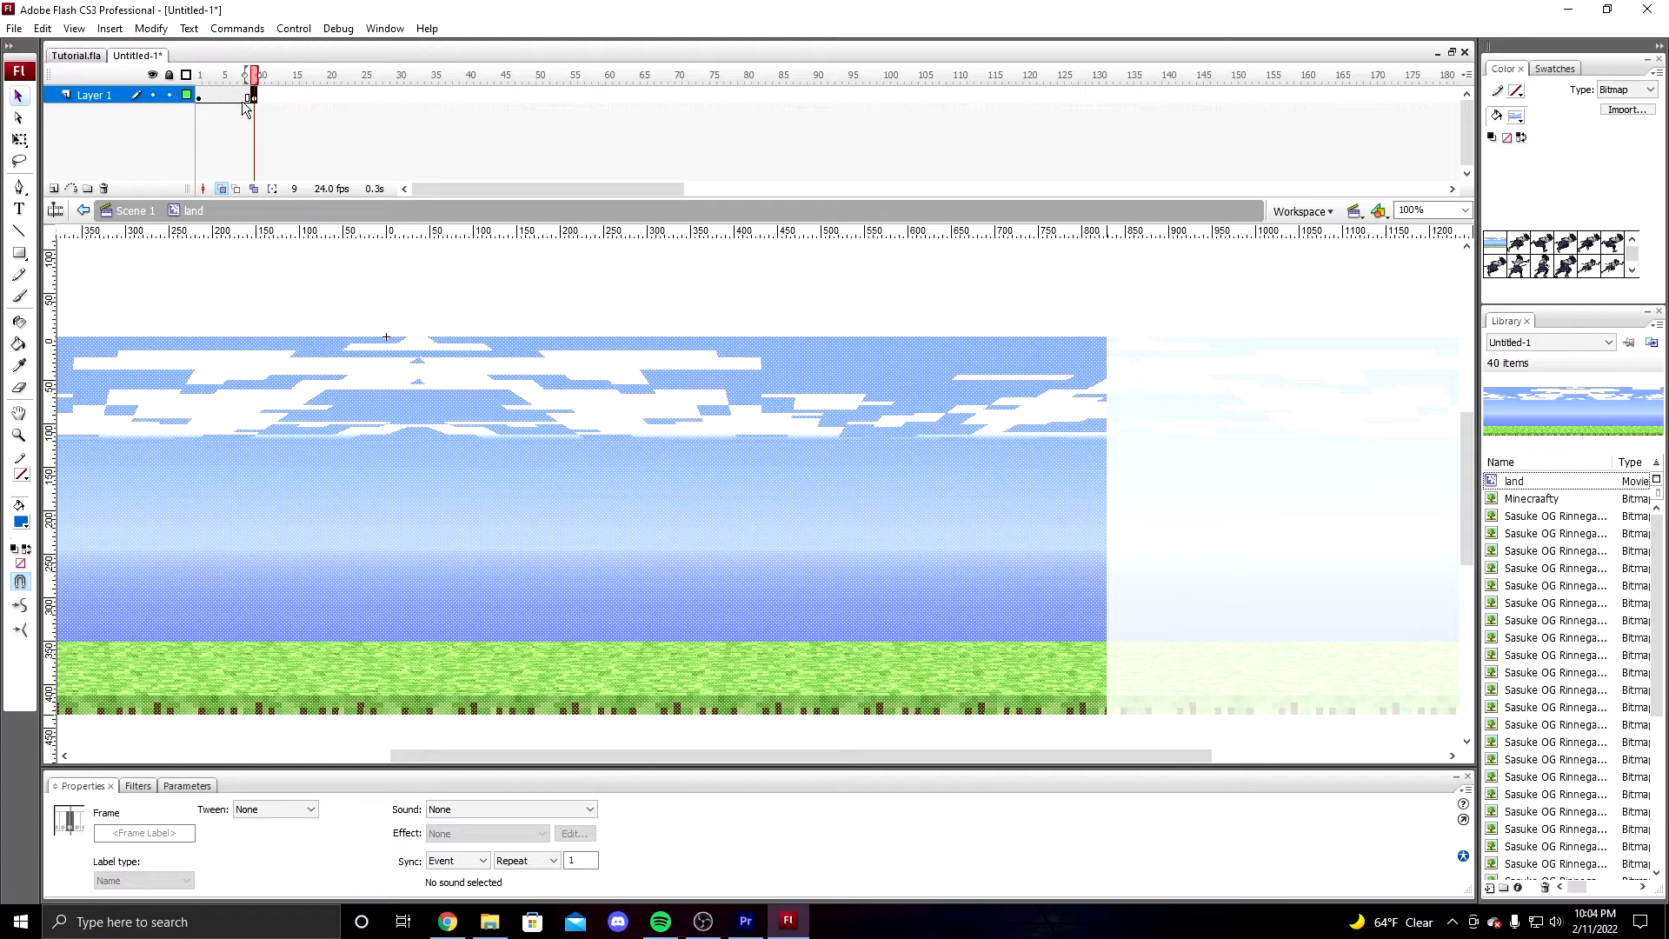
right_click(244, 102)
left_click(276, 109)
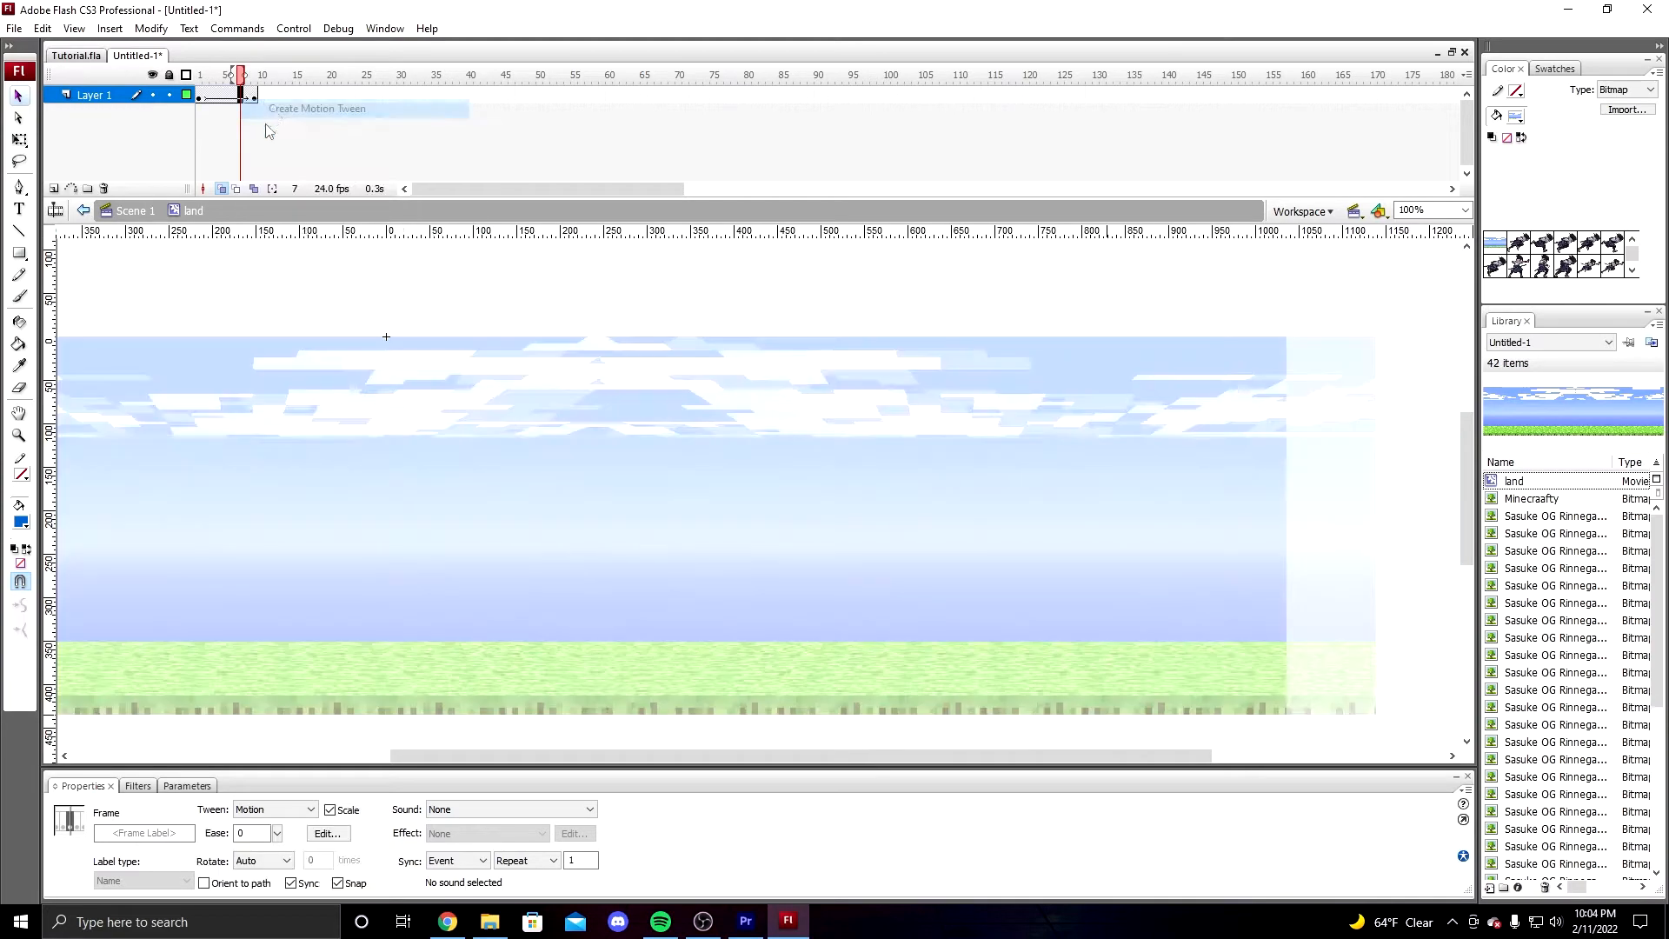
- Return to Scene 1 and test the movie to check the background without notches, closing the preview after the check
left_click(147, 215)
key("ctrl+Return")
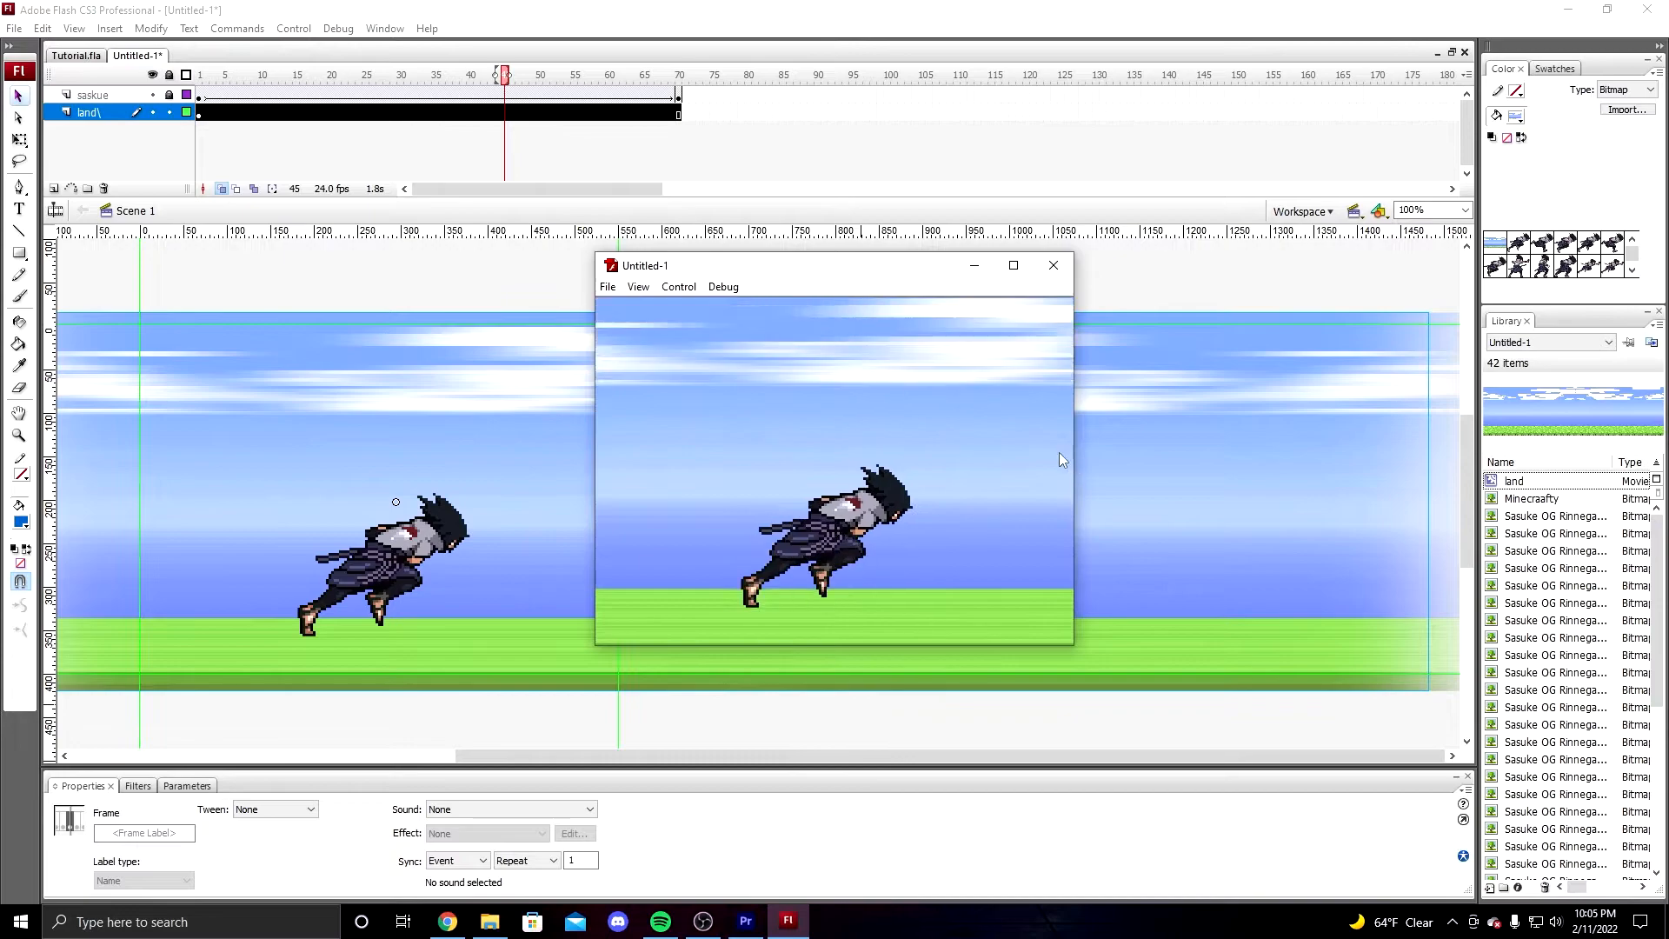
left_click(1054, 265)
- Switch to Tutorial.fla and test its movie for comparison, closing the preview after the check
key("ctrl+Tab")
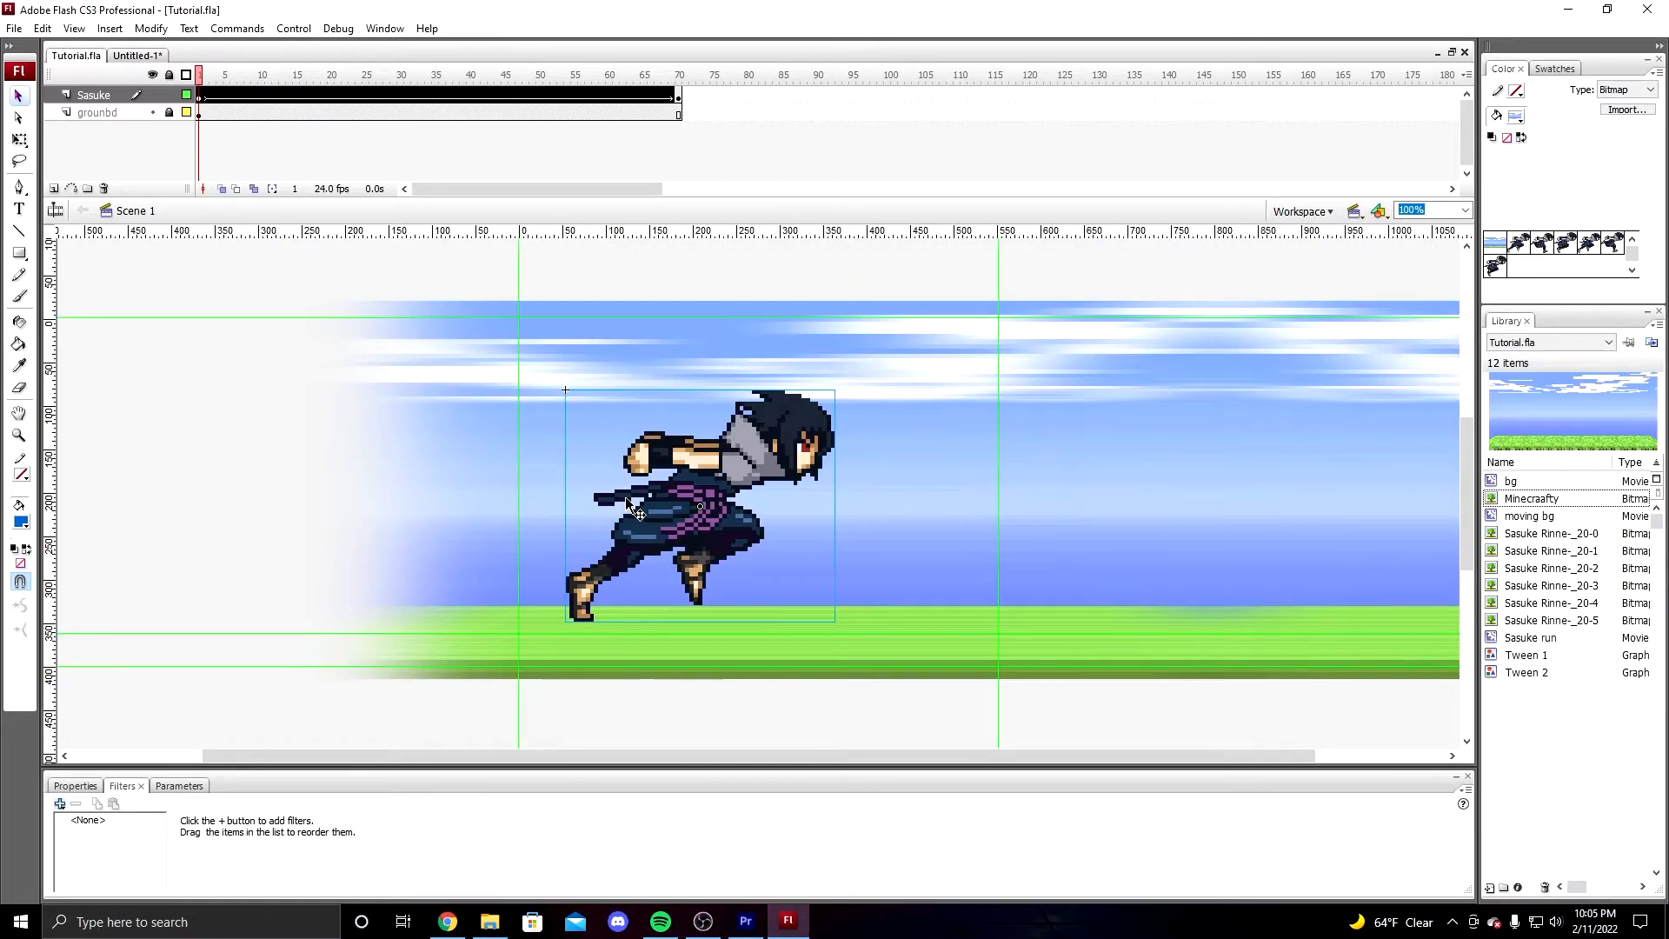
key("ctrl+Return")
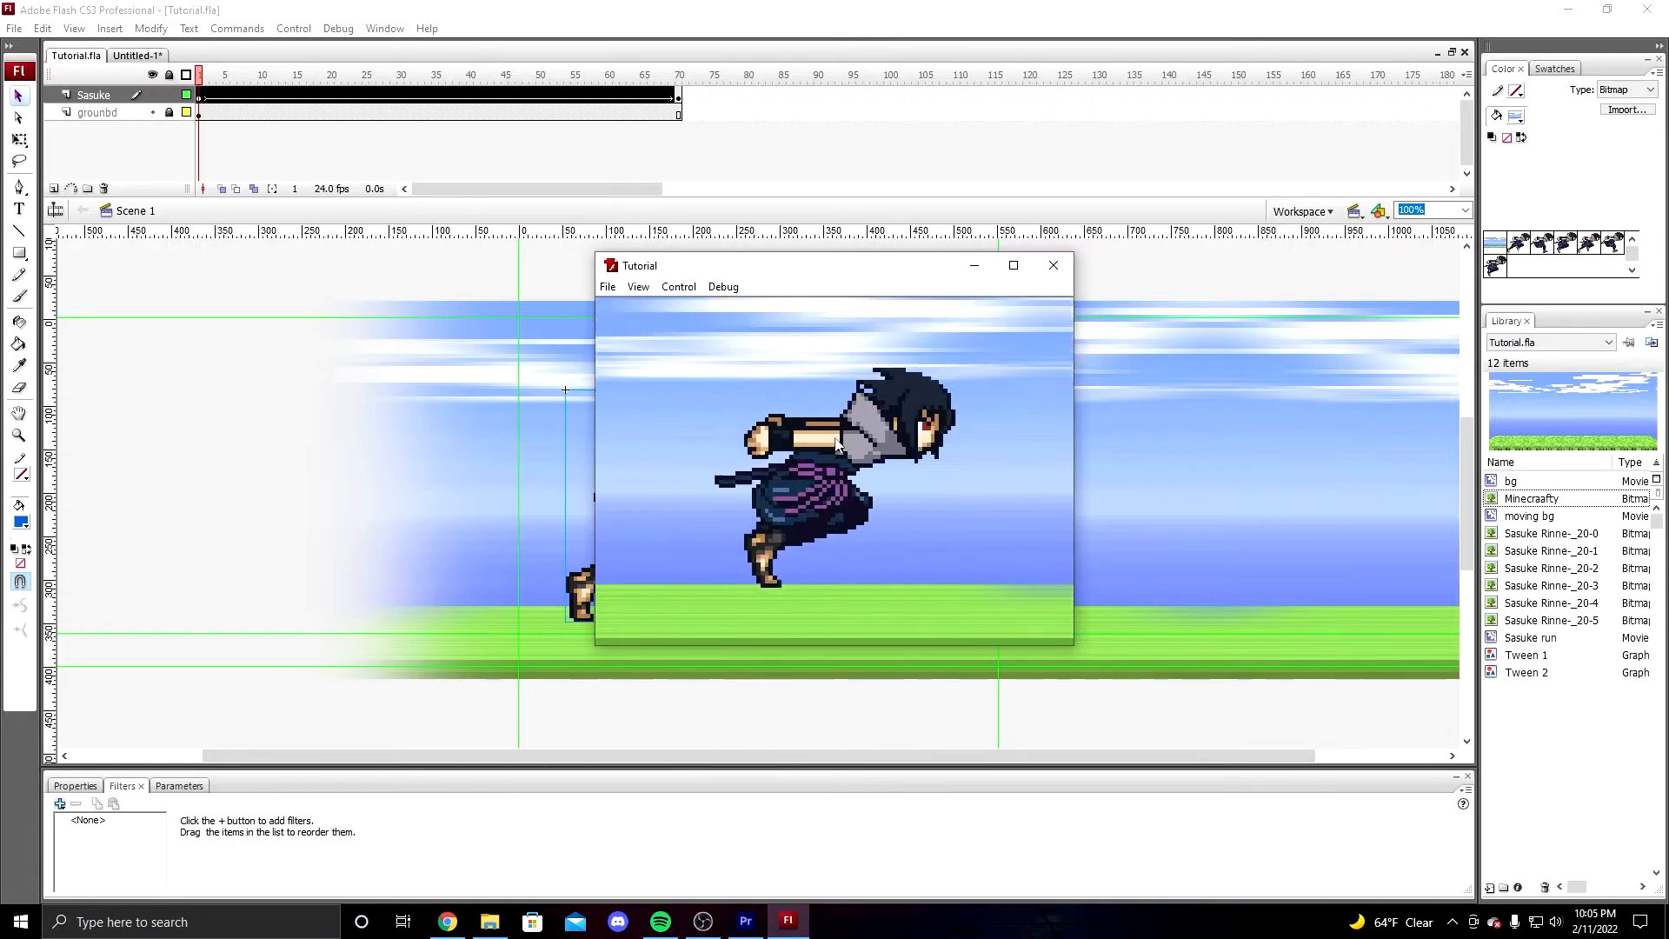
left_click(1052, 266)
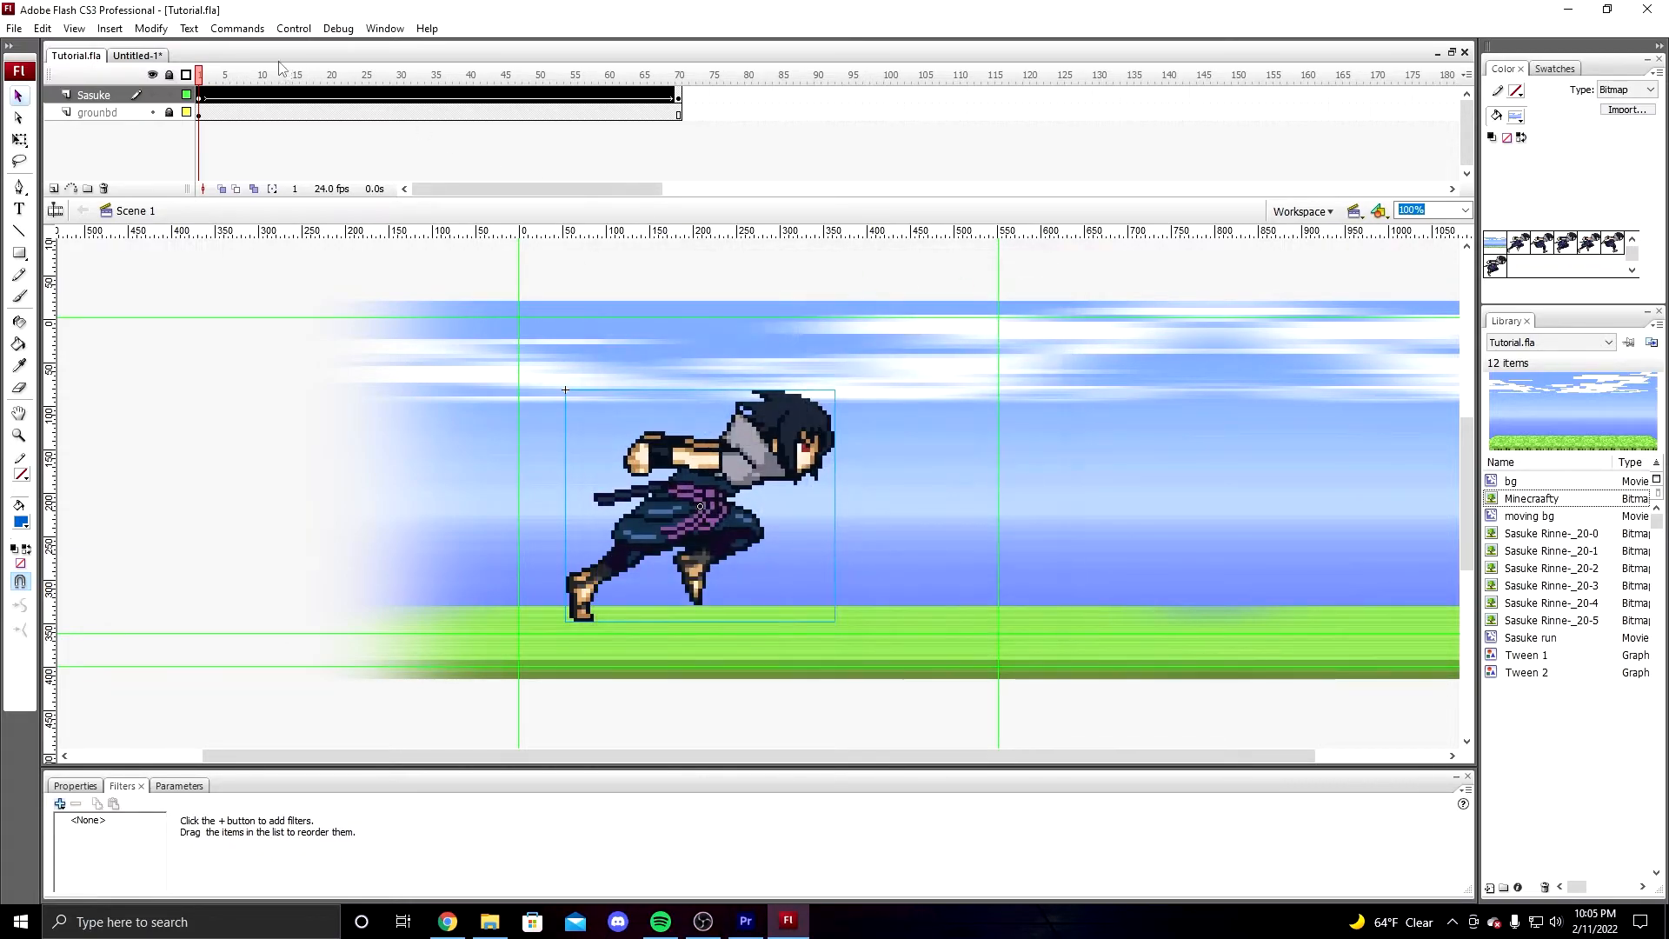
- Switch back to the Untitled-1 document and test its movie to review the running animation
left_click(134, 56)
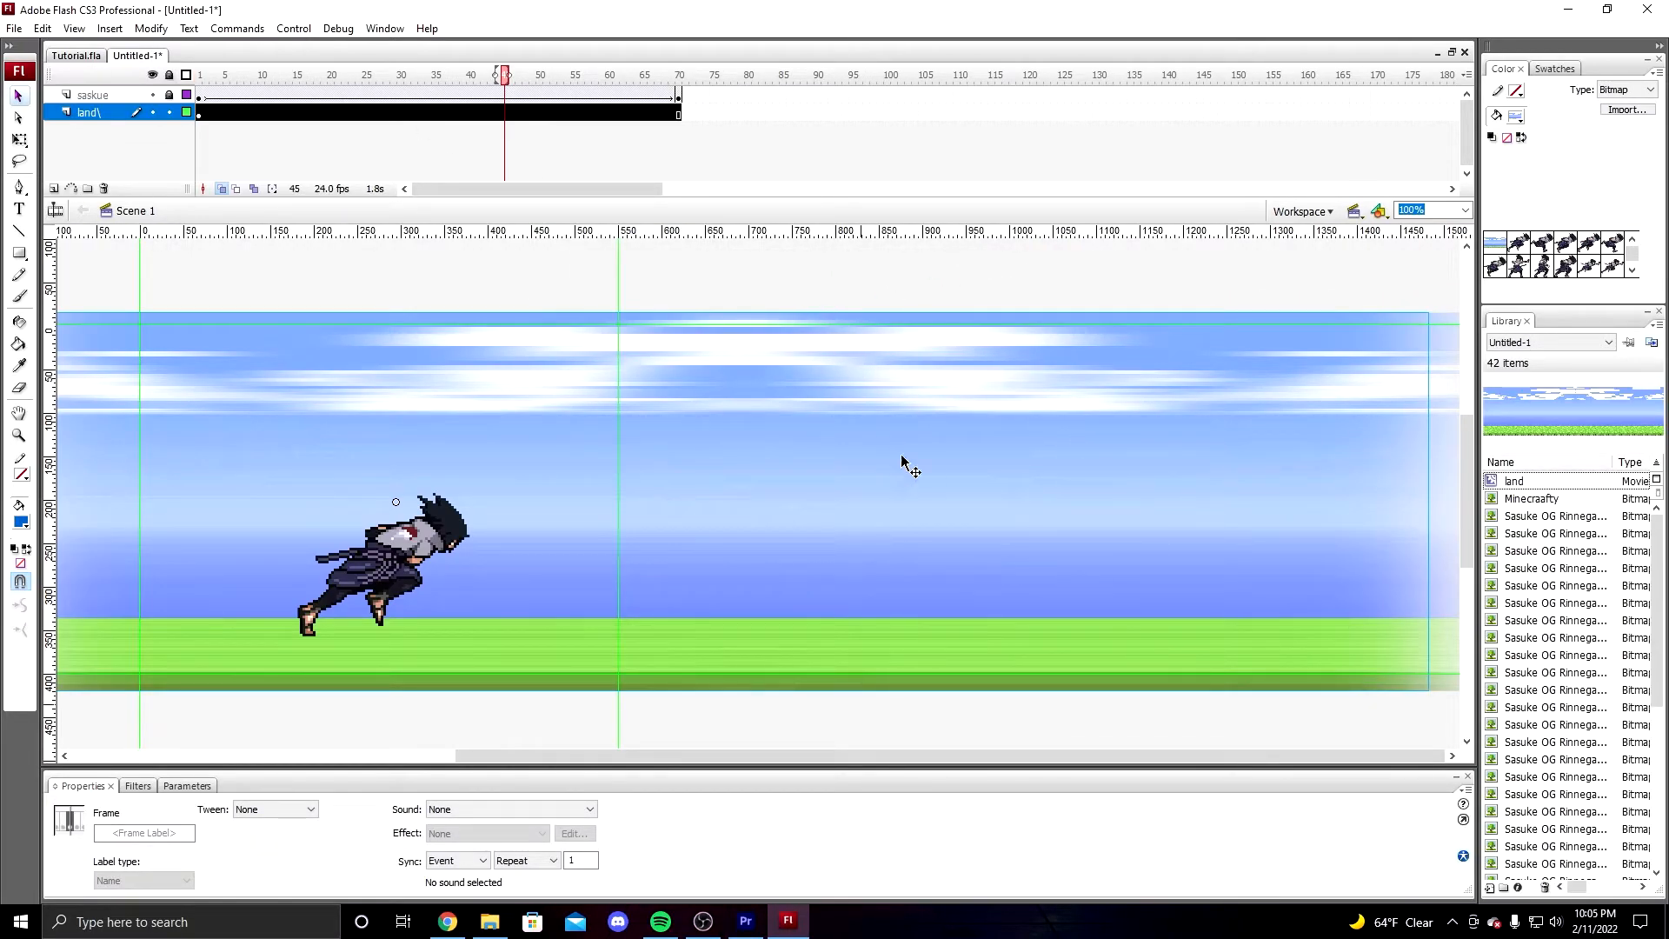
key("ctrl+Return")
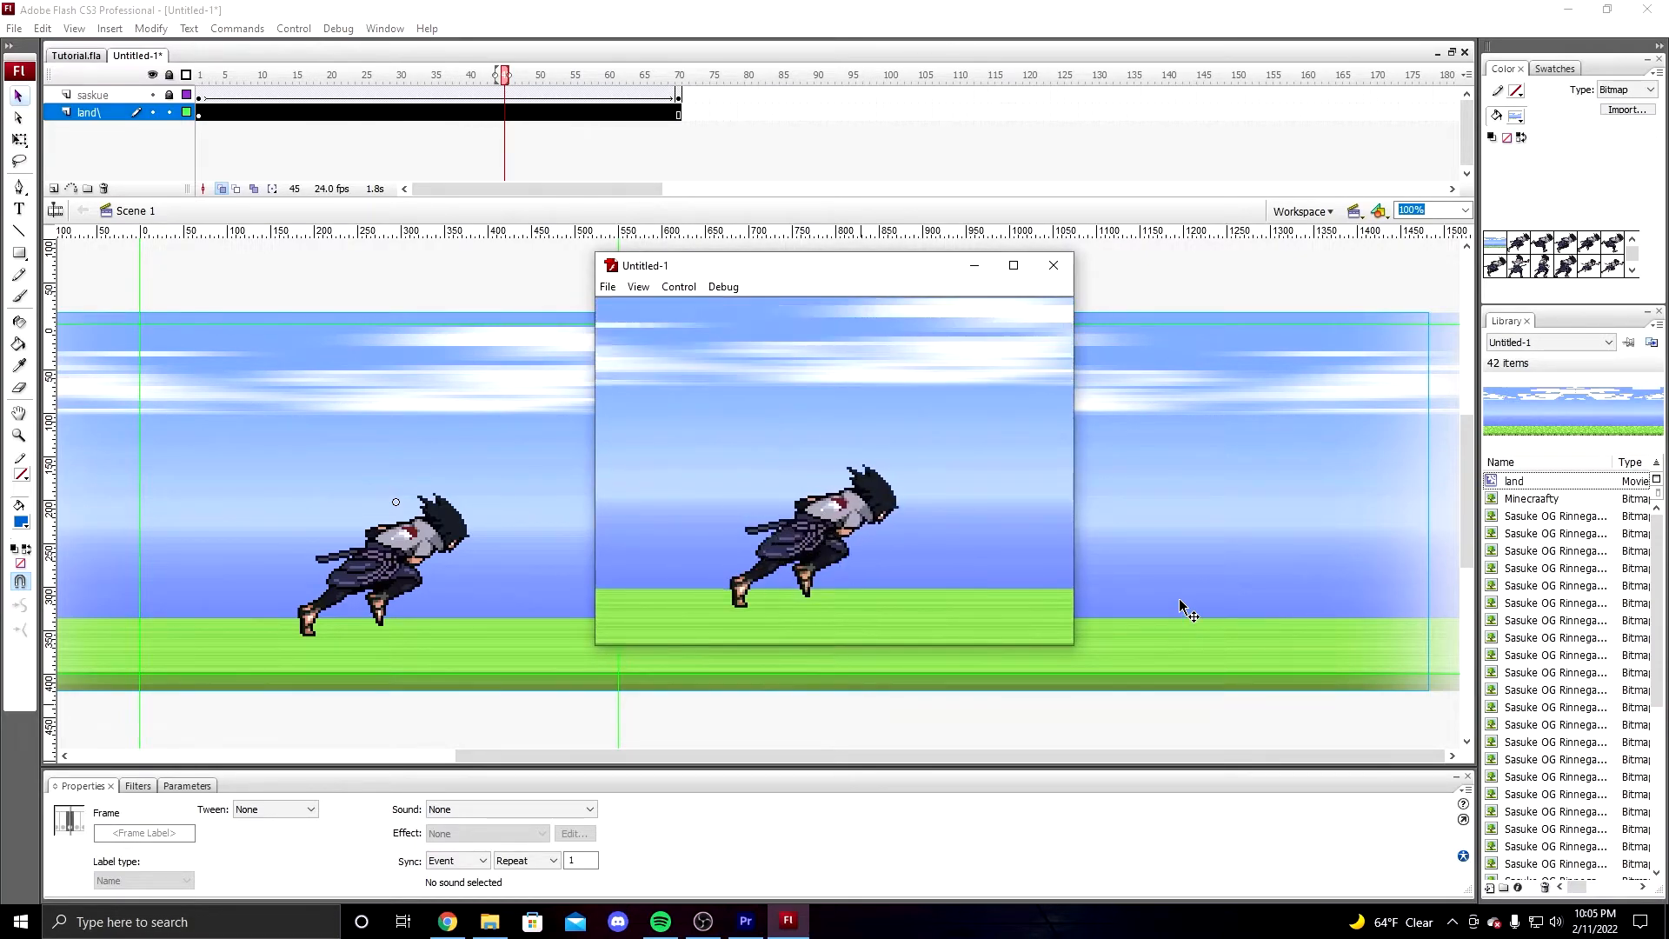